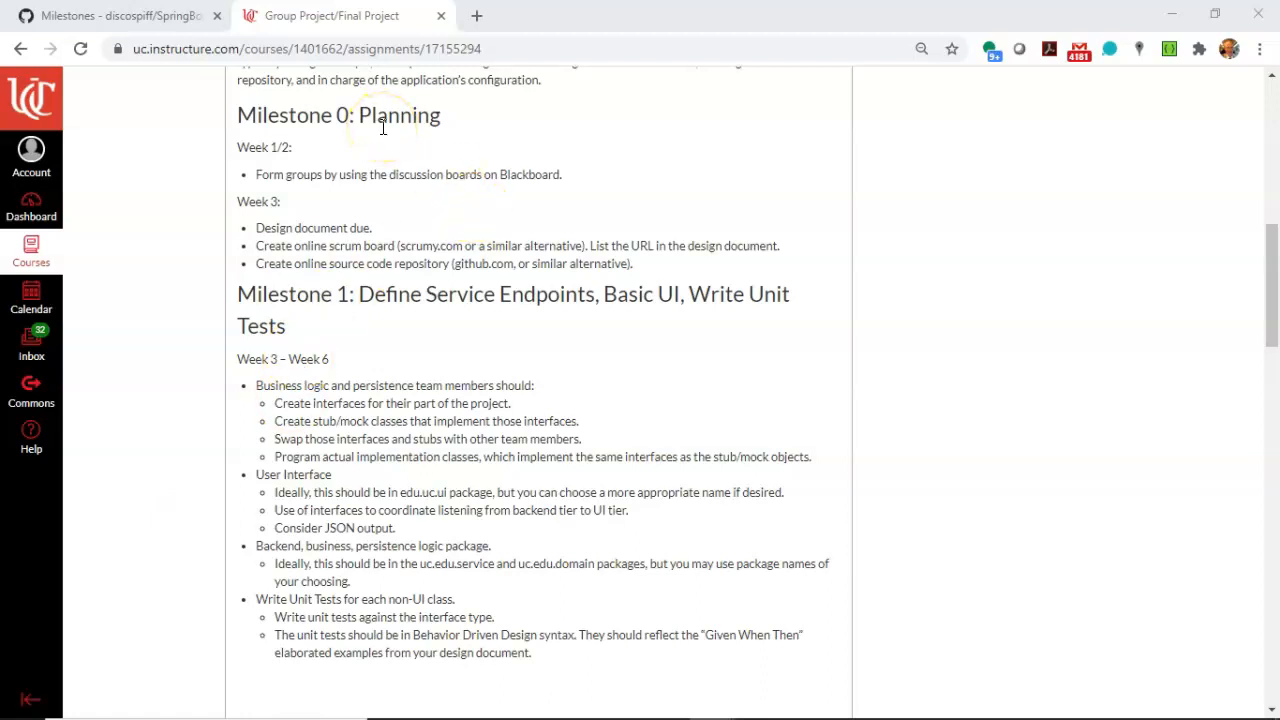
Examine the requirements and week ranges of Milestones 1 to 3 in the group project assignment.
scroll(382, 127, down, 2)
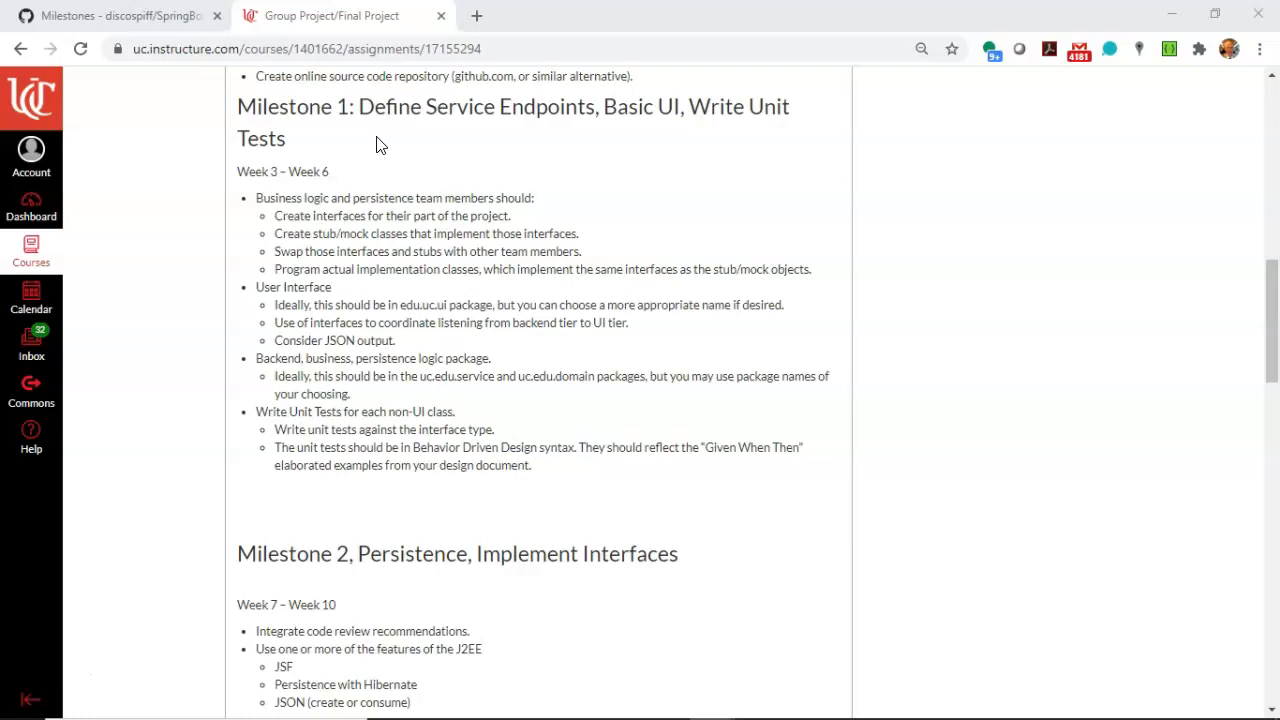
scroll(378, 145, down, 5)
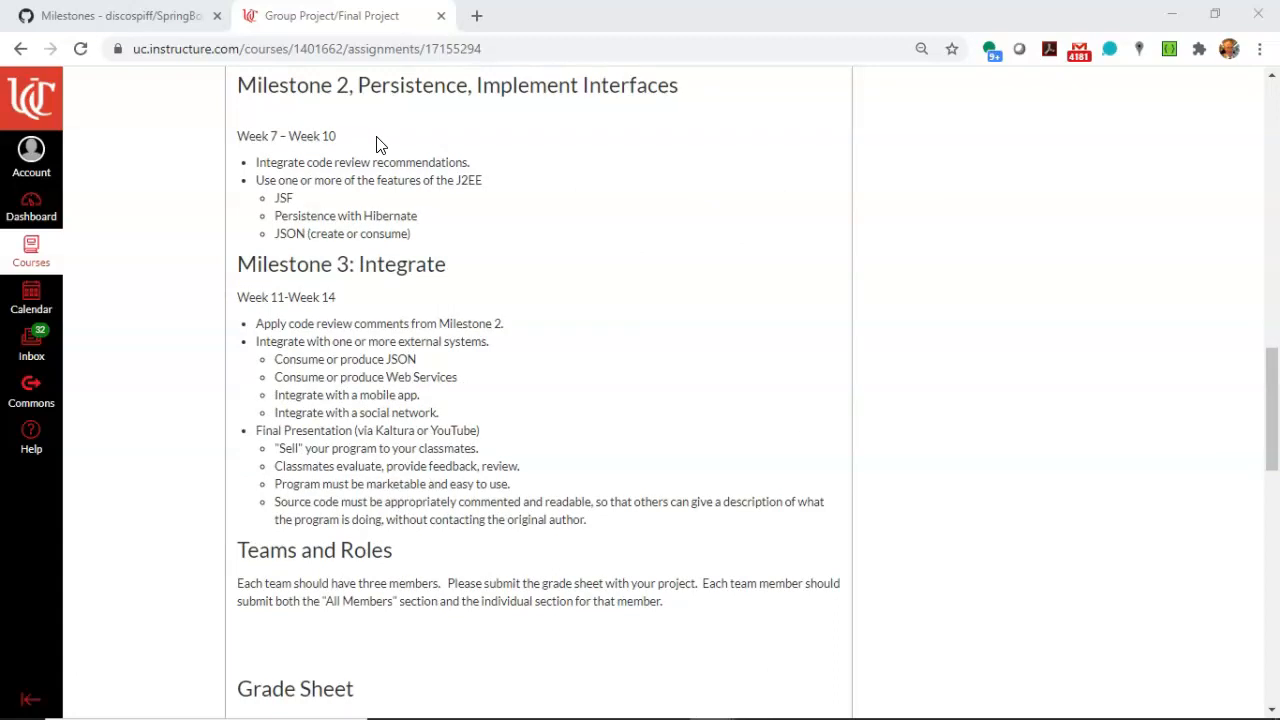
scroll(378, 145, up, 5)
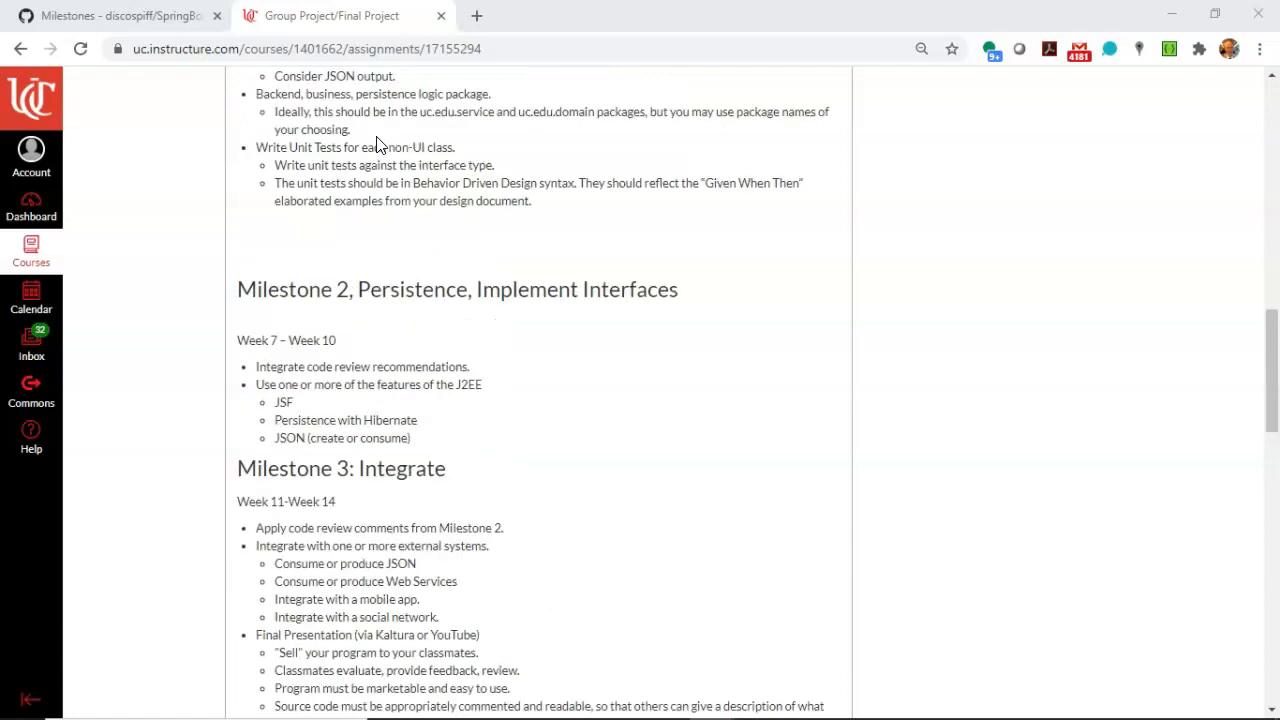
click(397, 160)
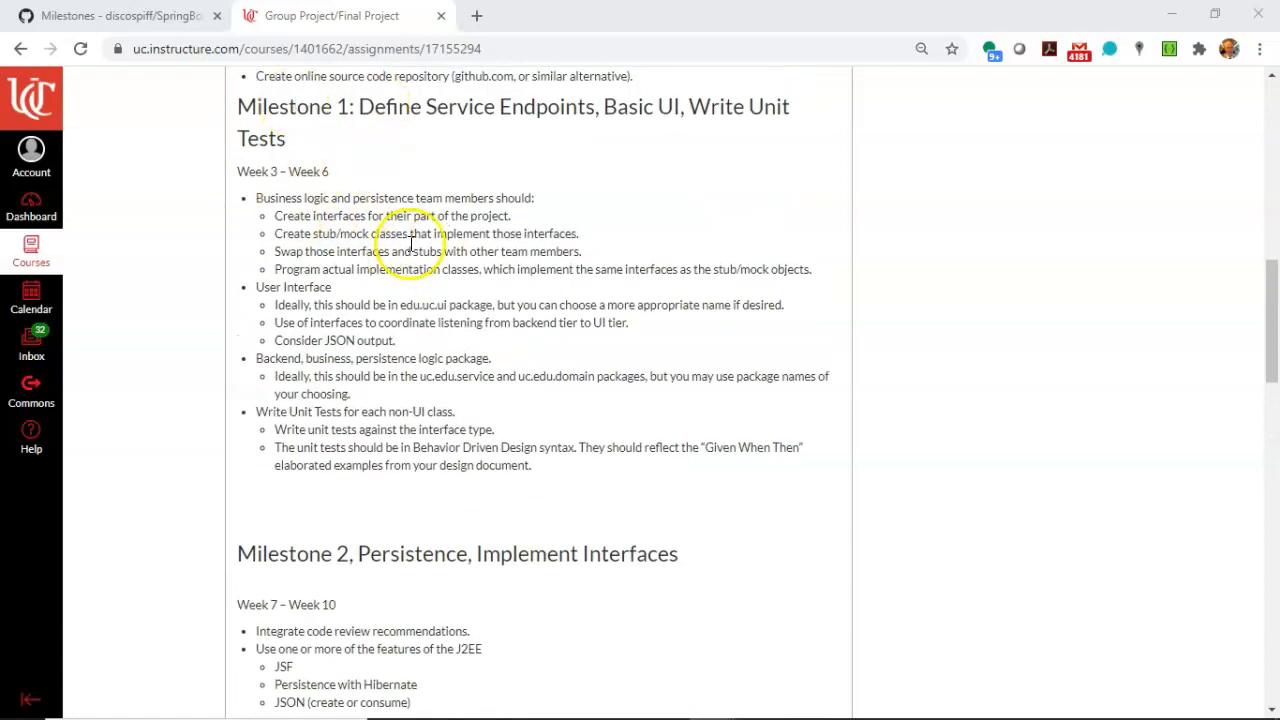
scroll(359, 218, down, 3)
scroll(359, 221, down, 3)
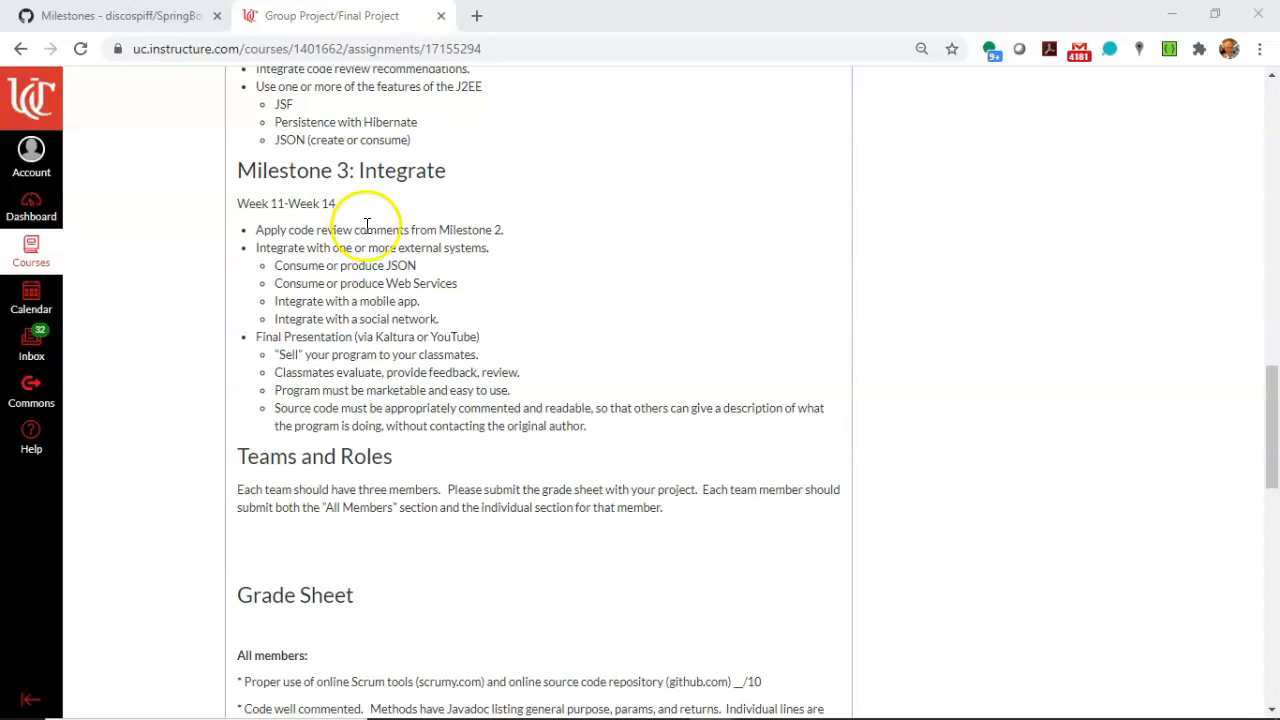
scroll(365, 225, up, 6)
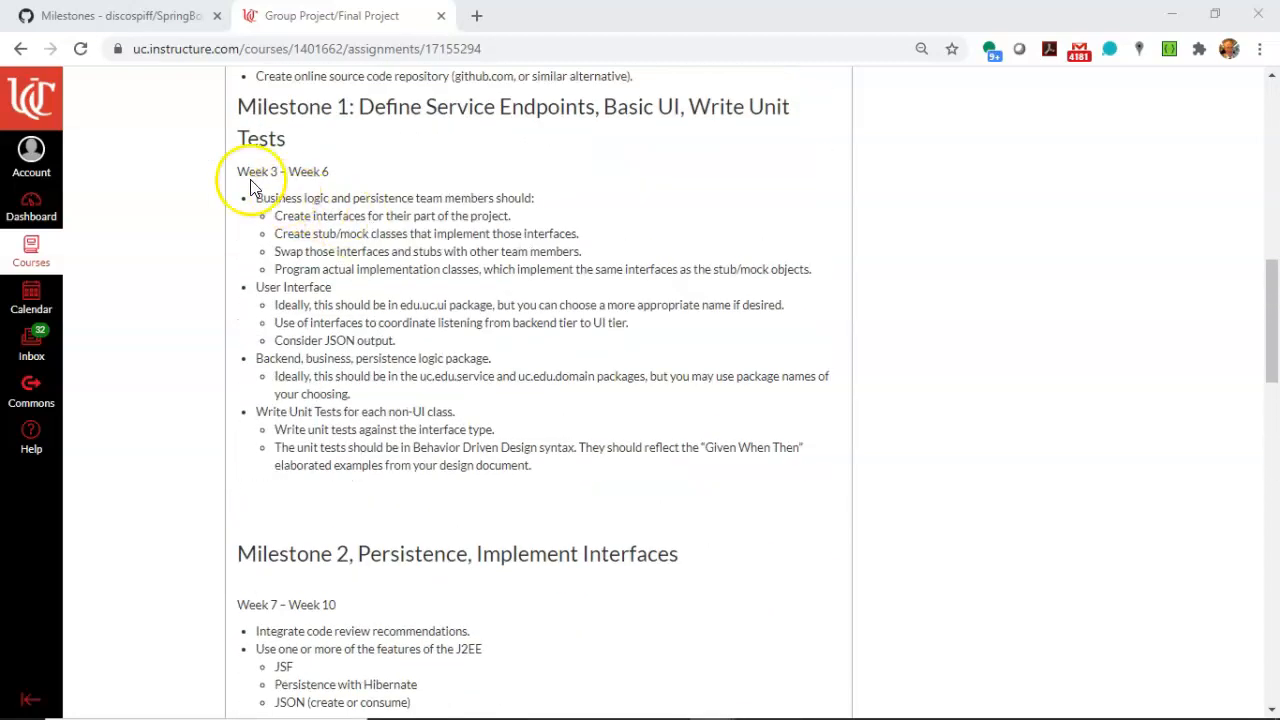
drag(242, 170, 392, 160)
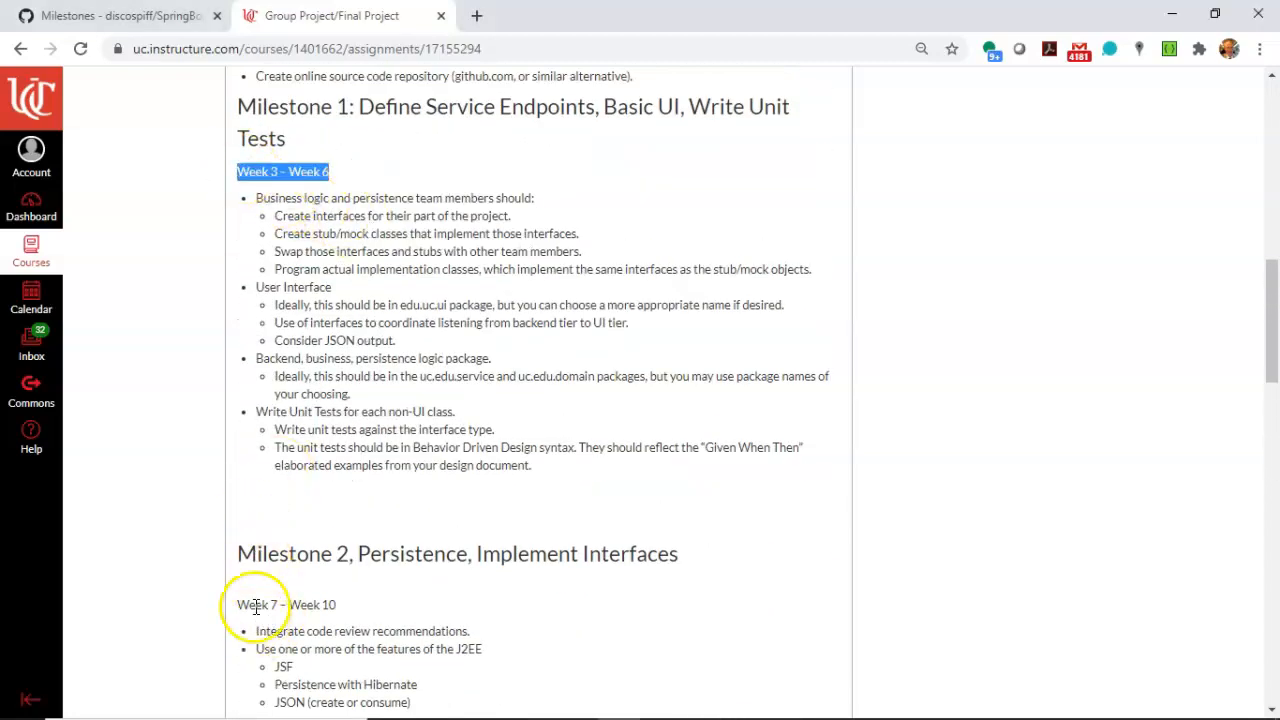
drag(256, 605, 520, 603)
Switch to GitHub and show the milestones under the issues of the SpringBootMicroservicesWithIntelliJIDEA repository.
click(110, 15)
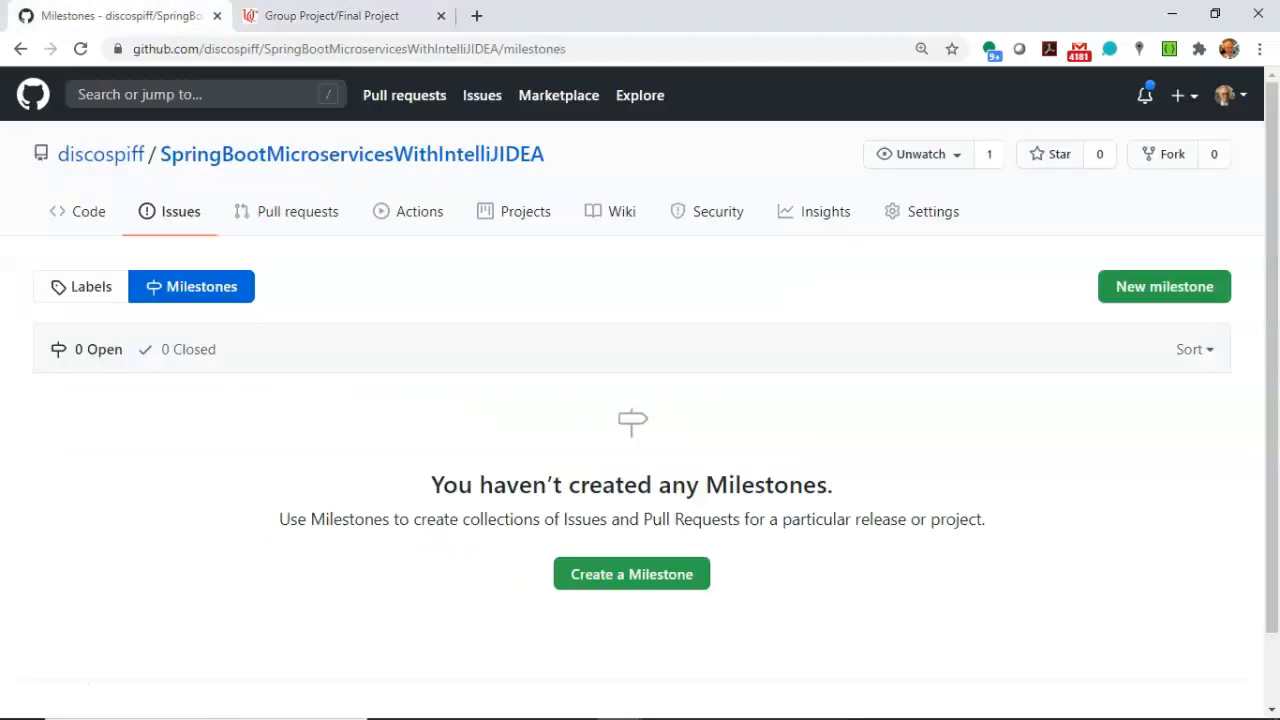
click(281, 152)
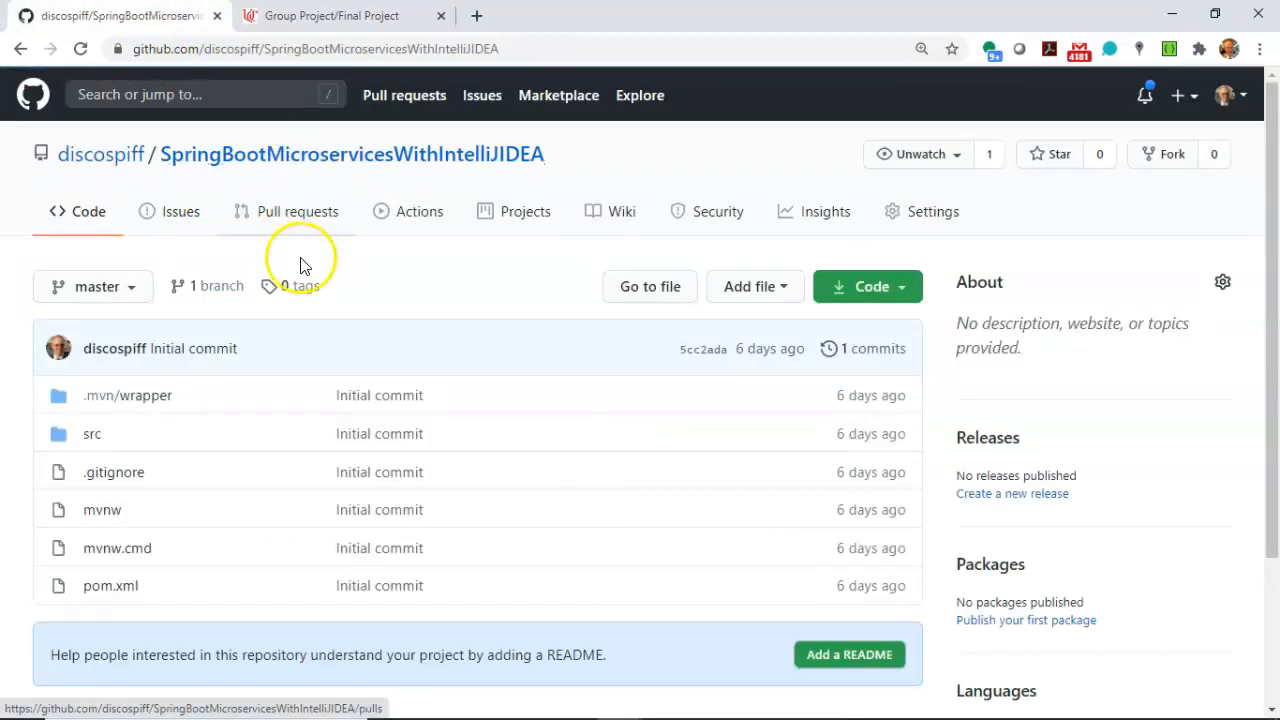
click(180, 218)
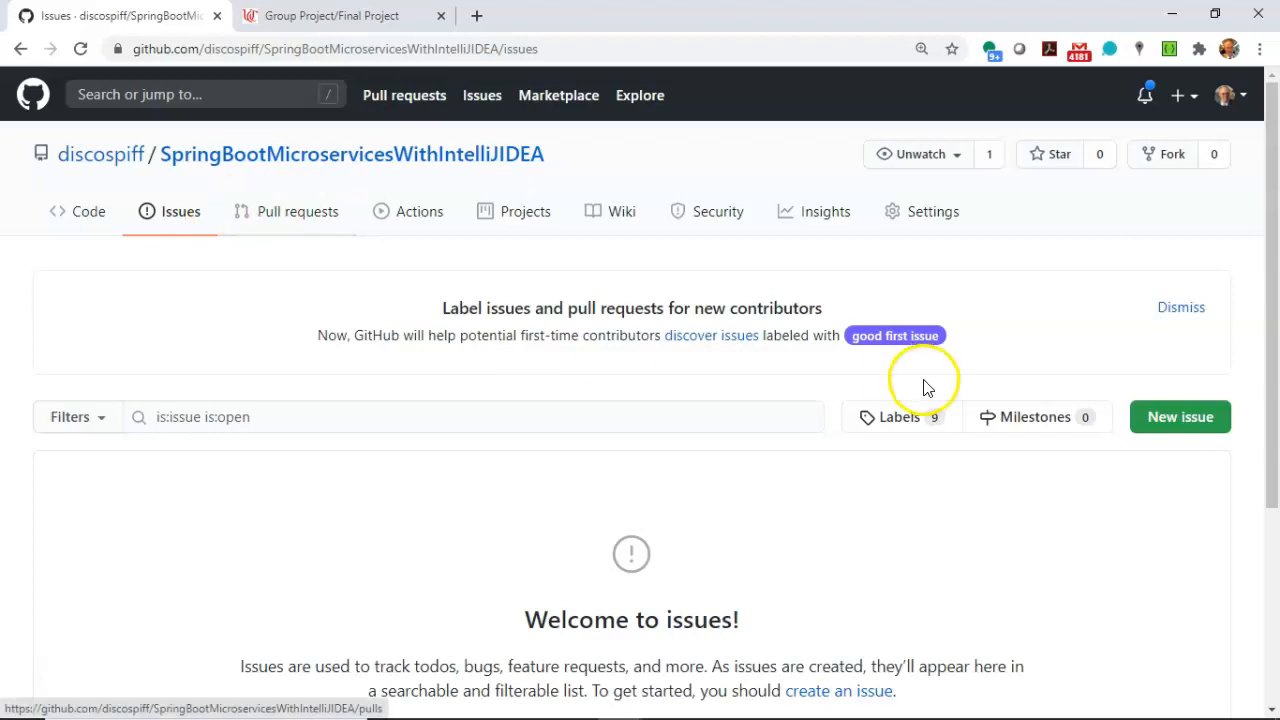
click(1024, 416)
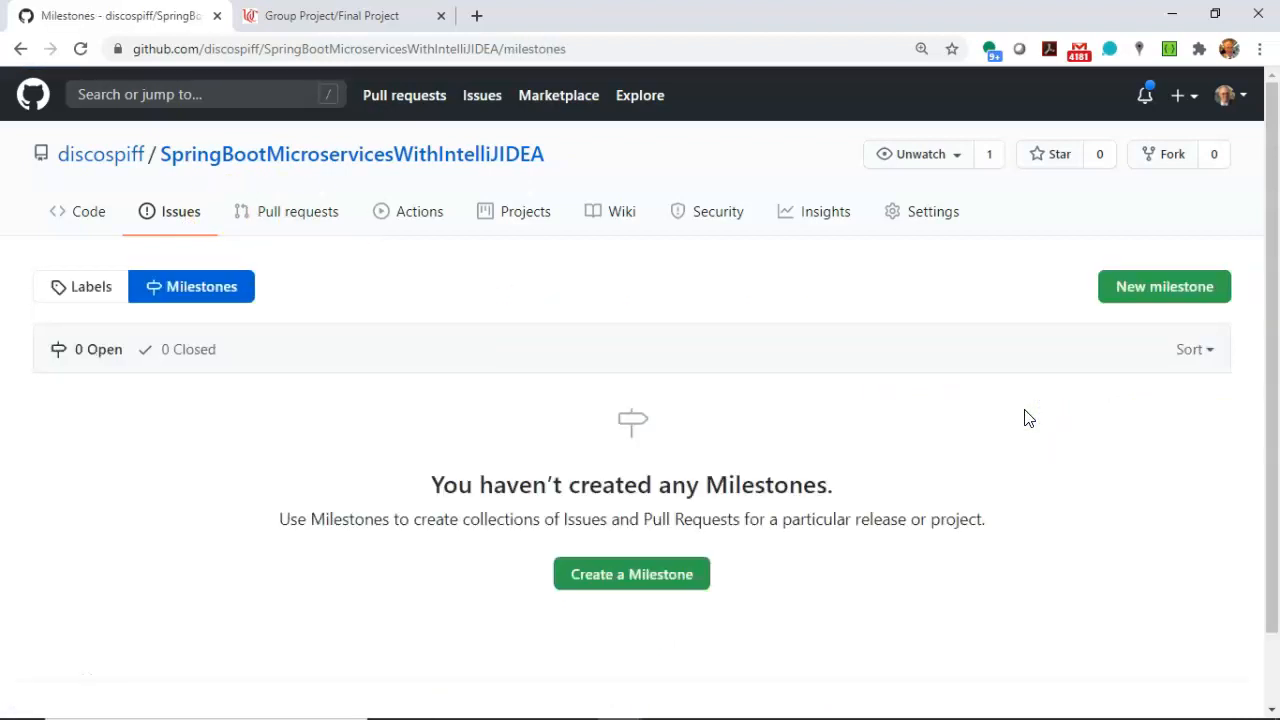
Start a new milestone titled "Create Service Endpoints and Basic UI for Adding and Saving a Specimen".
click(1127, 296)
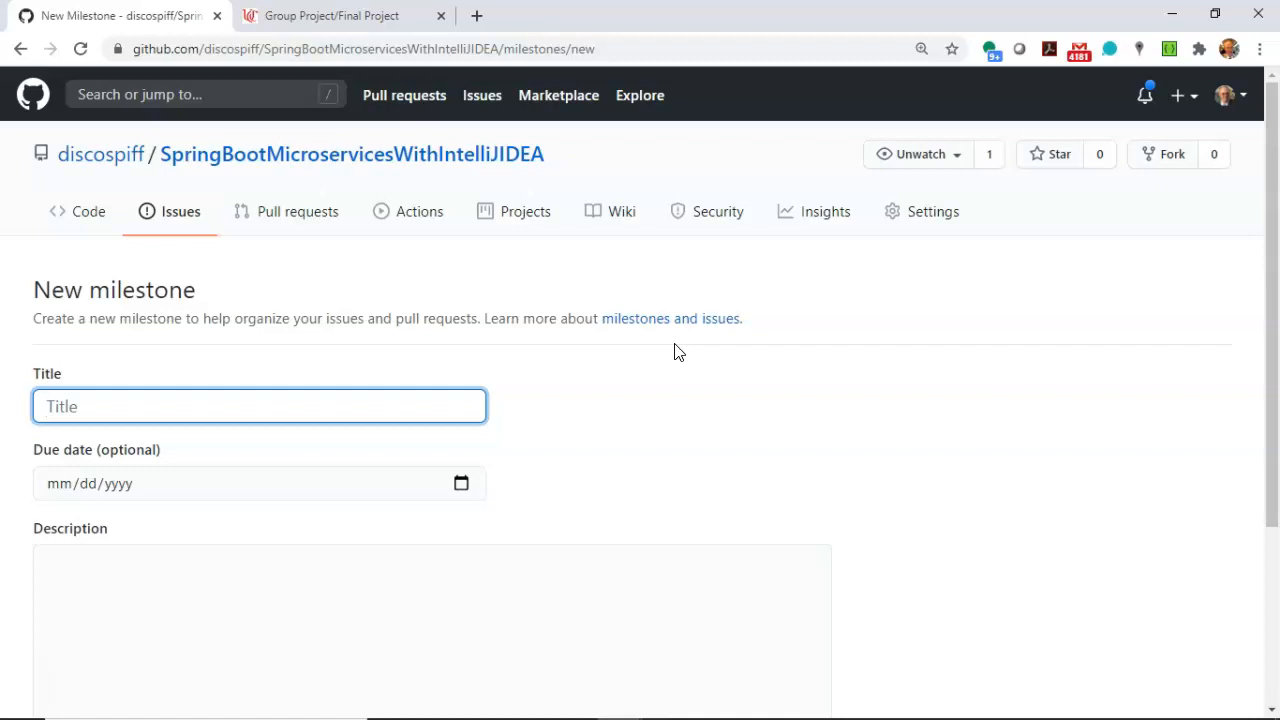
text(Create Service E)
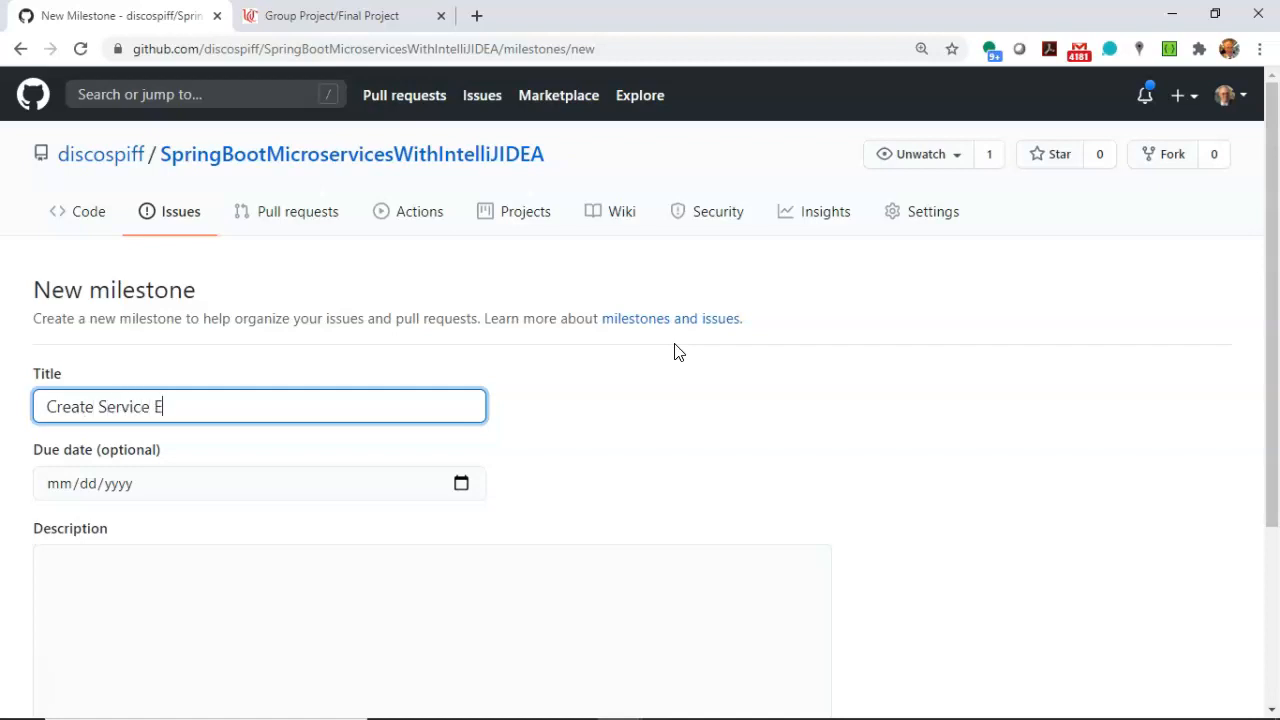
text(ndpoints and Basic UI fo)
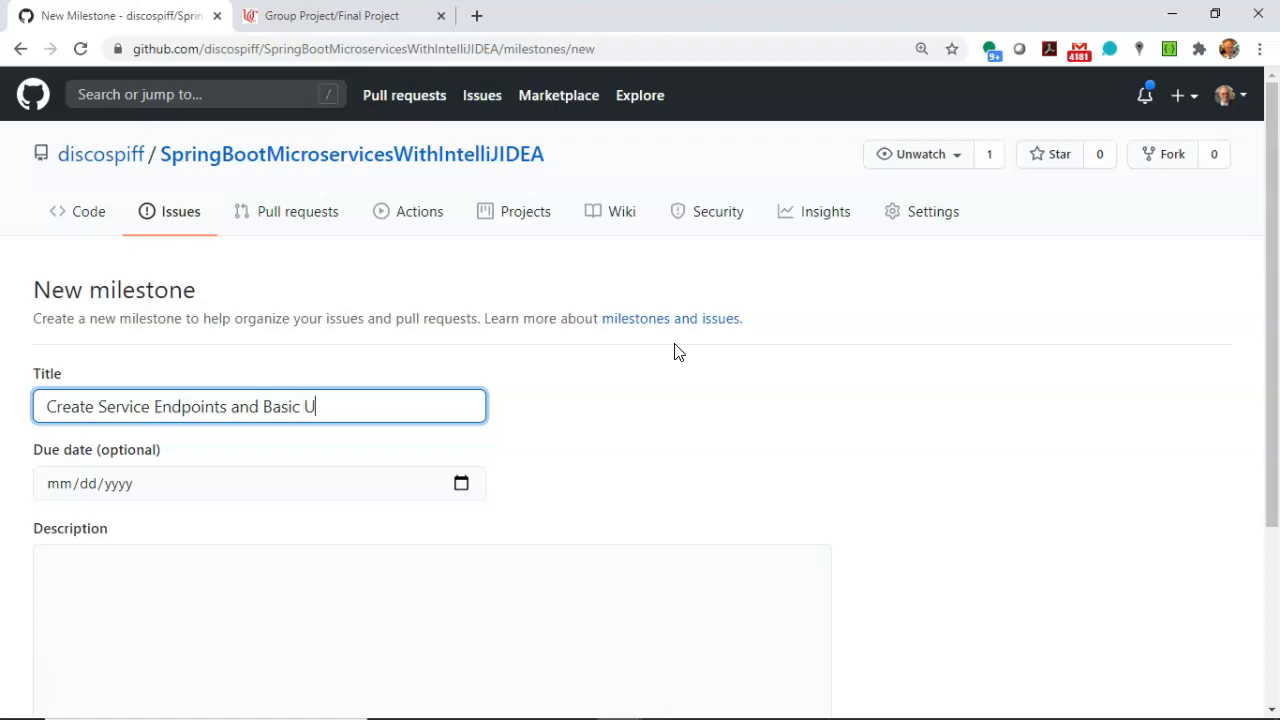
key(BackSpace)
text(or Adding and Sav)
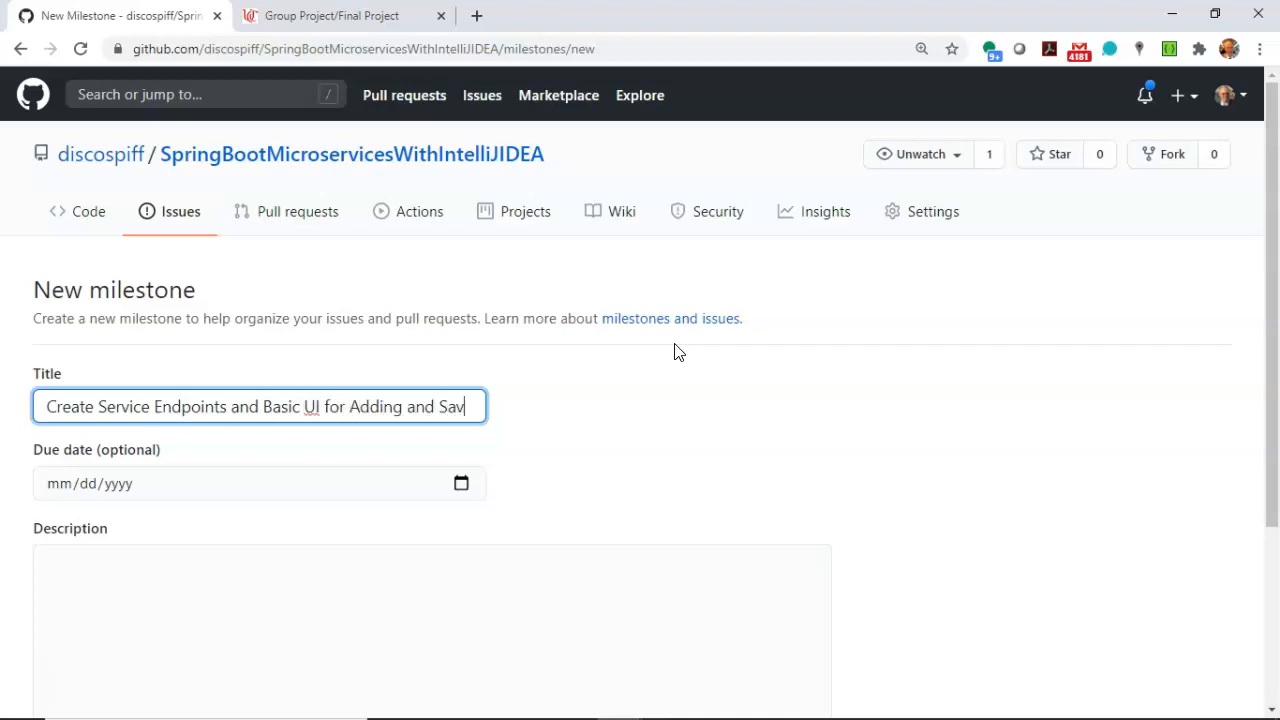
text(ing a Specimen)
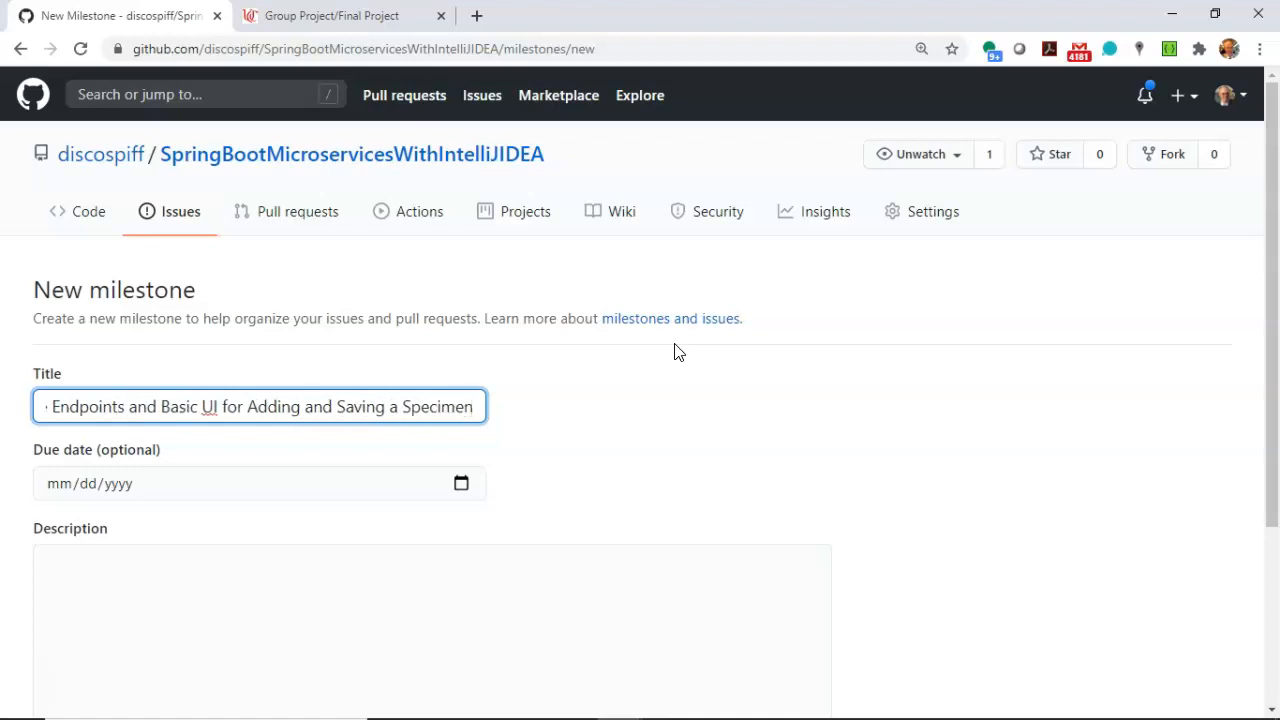
Review the milestone title from start to end, highlighting its technical part and its functional part.
key(Home)
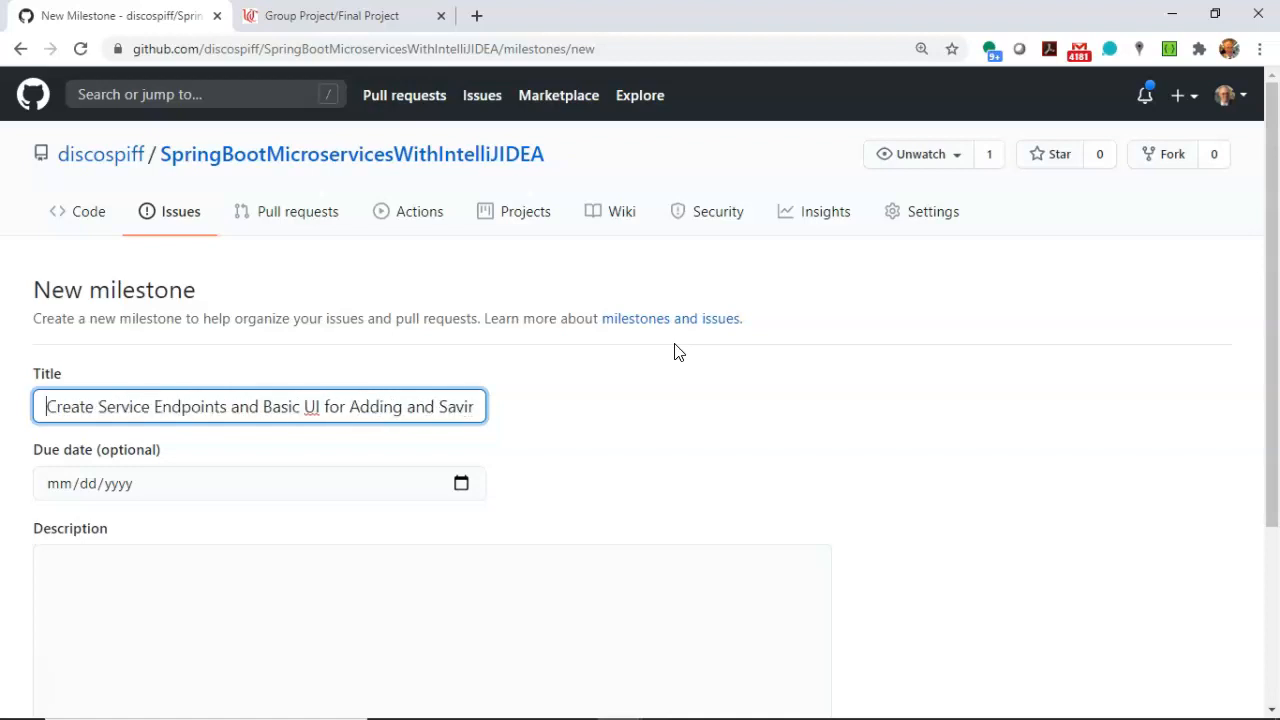
key(End)
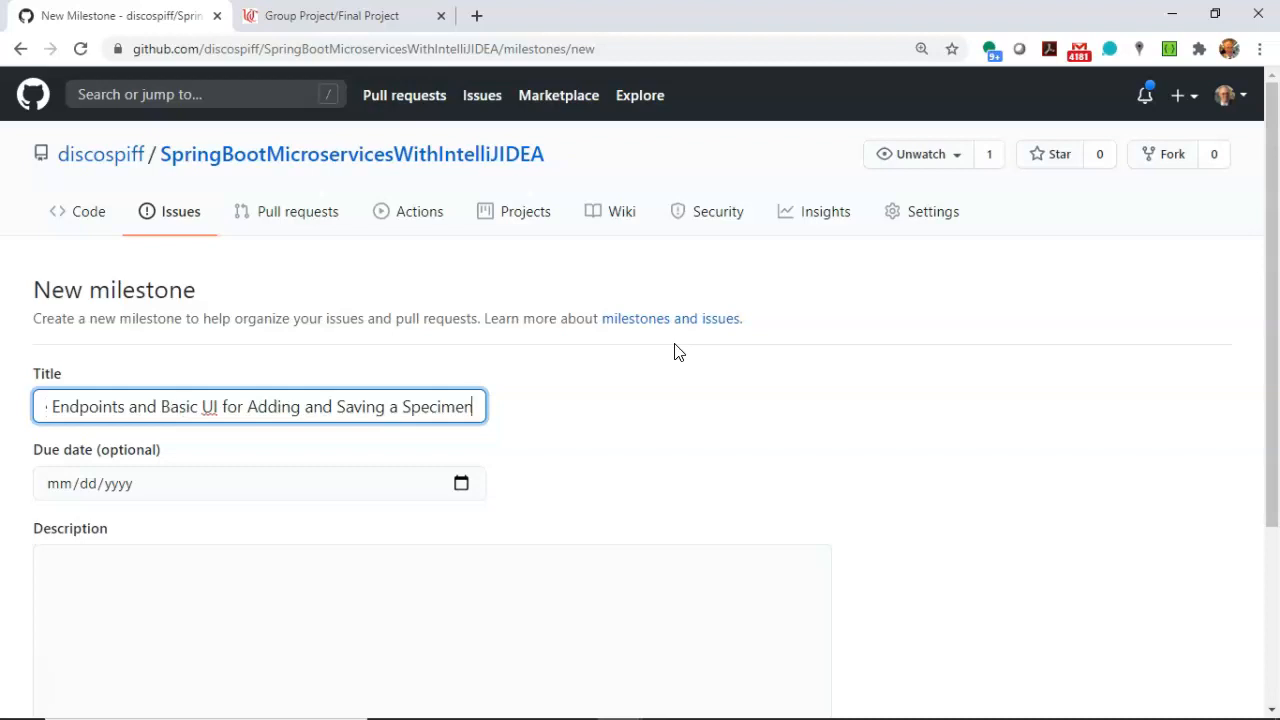
key(Home)
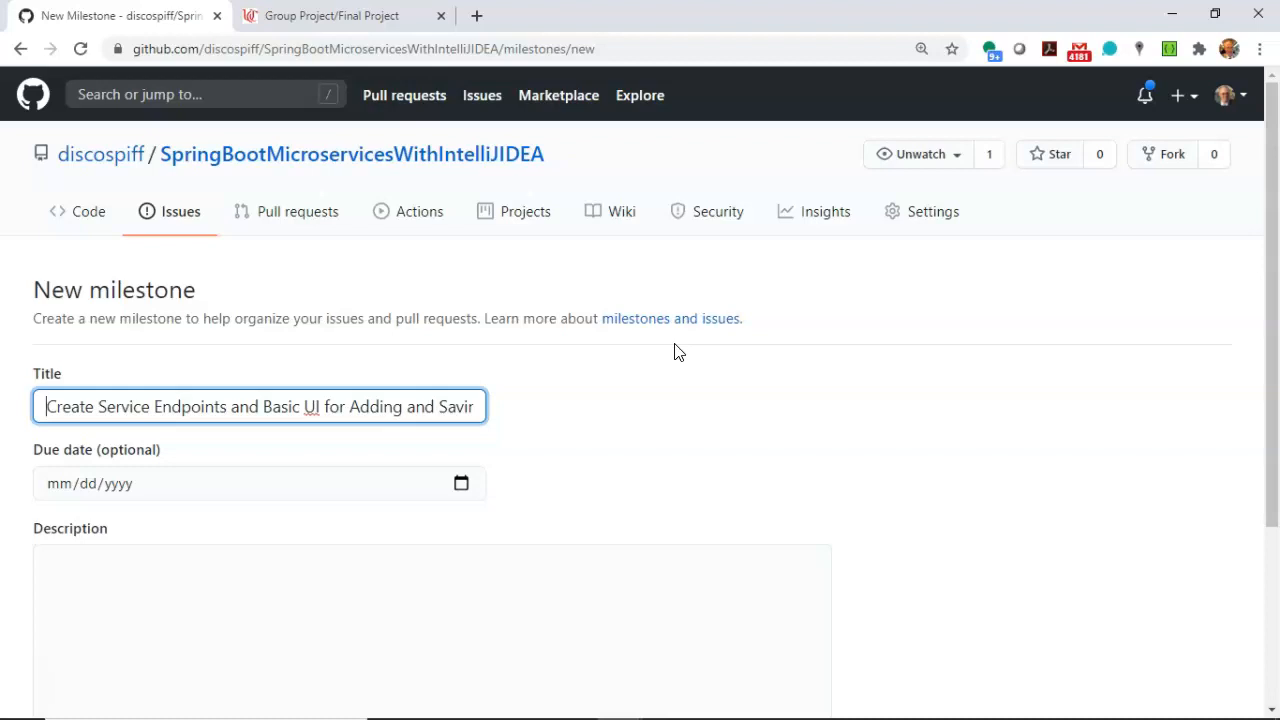
key(Right)
key(Right)
key(Right)
key(Right)
key(Right)
key(Right)
key(Right)
key(Right)
key(Right)
key(Right)
key(Right)
key(Right)
key(Right)
key(Right)
key(Right)
key(Right)
key(Right)
key(Right)
key(Right)
key(Right)
key(shift+Home)
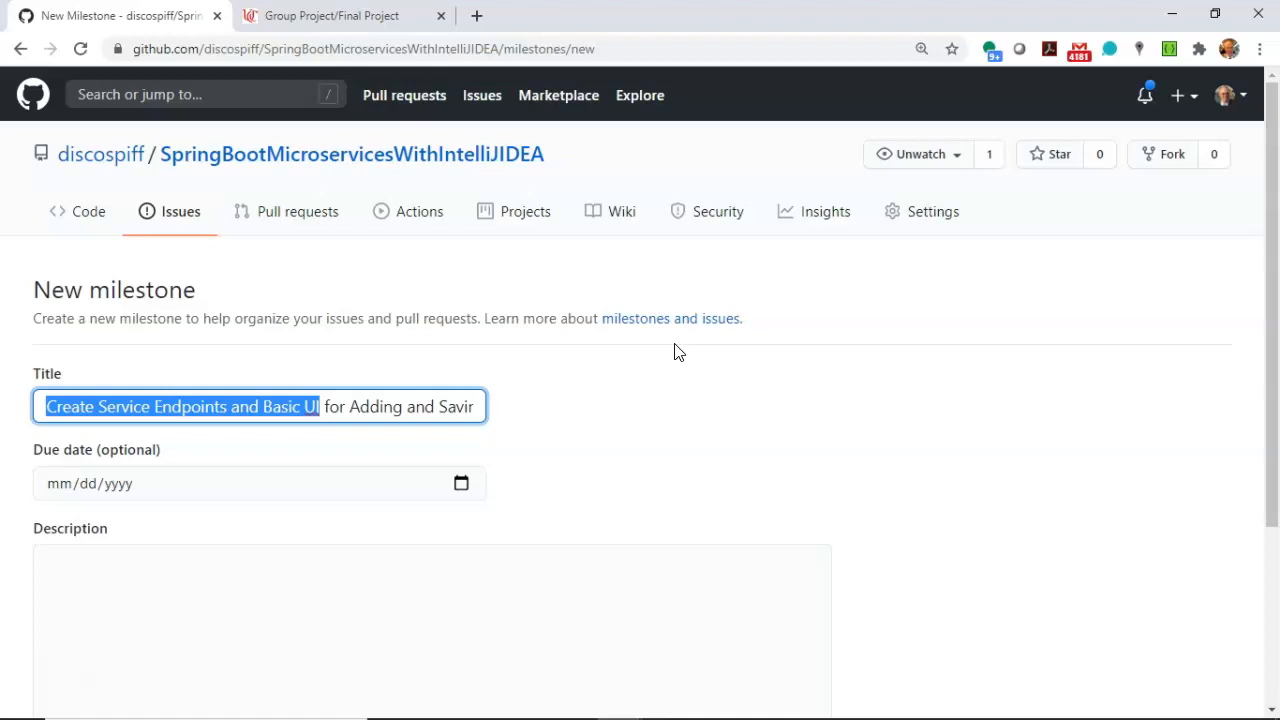
key(Right)
key(shift+End)
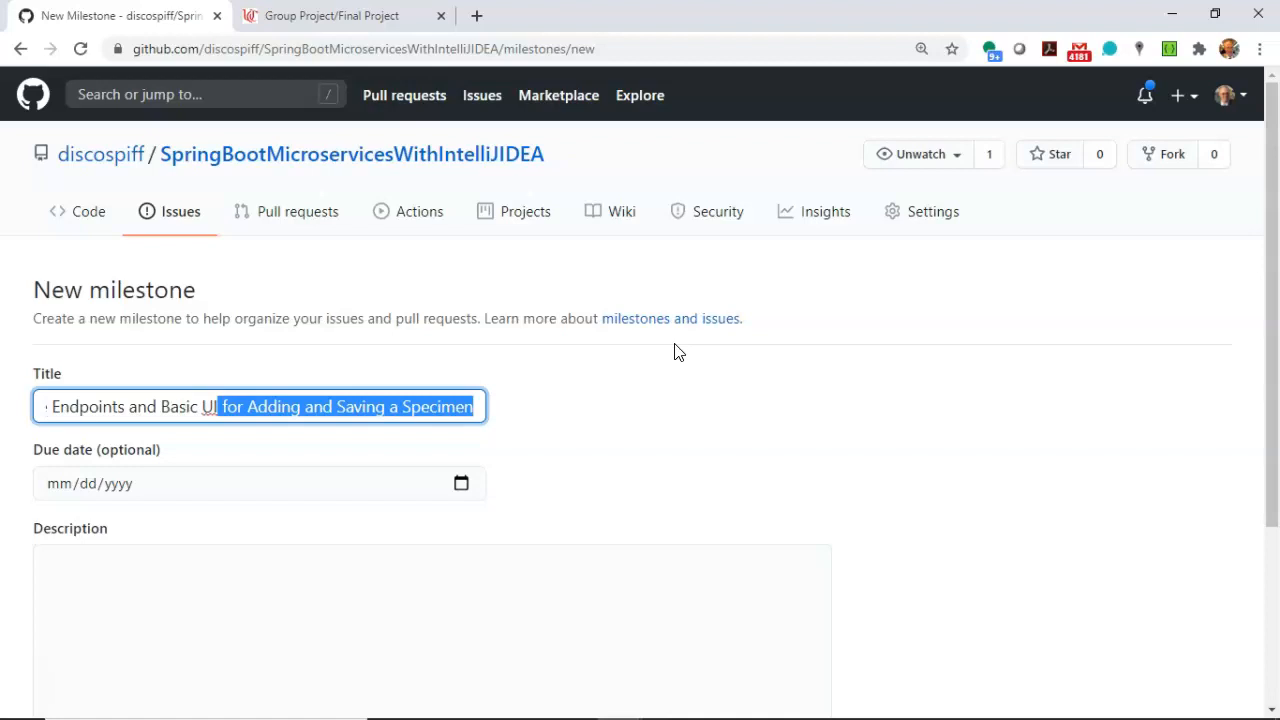
Set the milestone's due date to 09/30/2020.
click(463, 482)
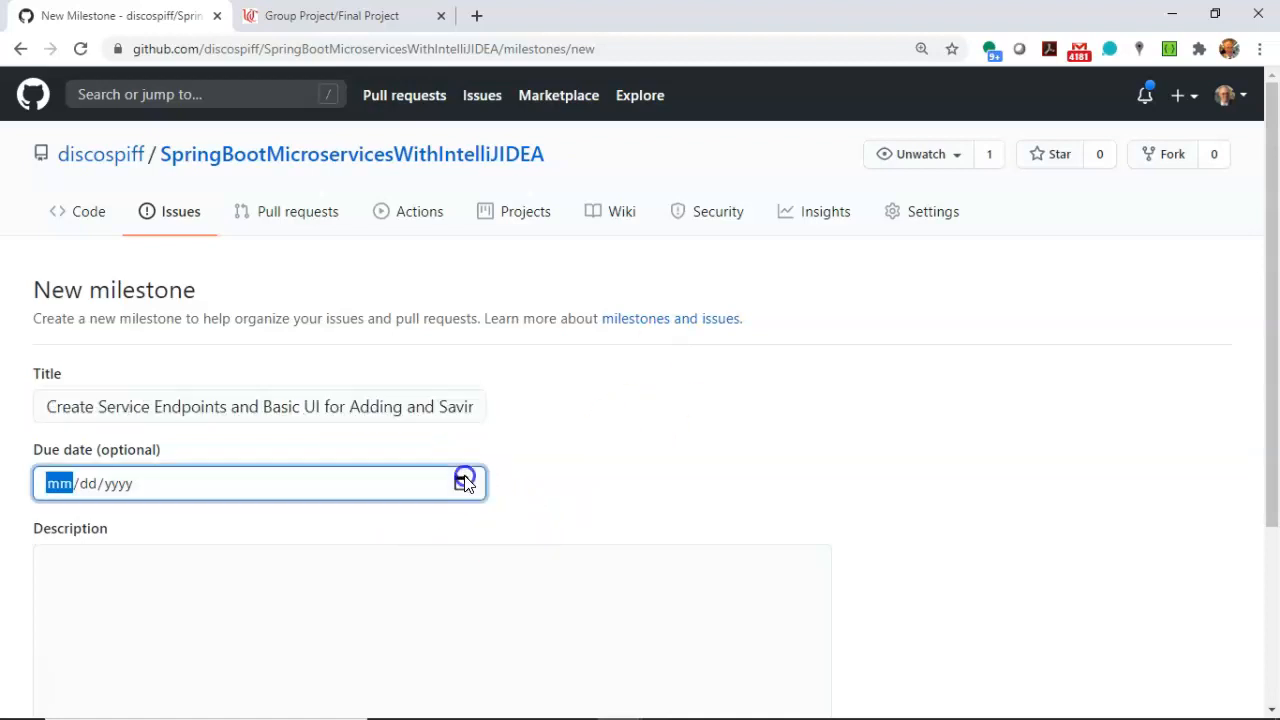
click(230, 201)
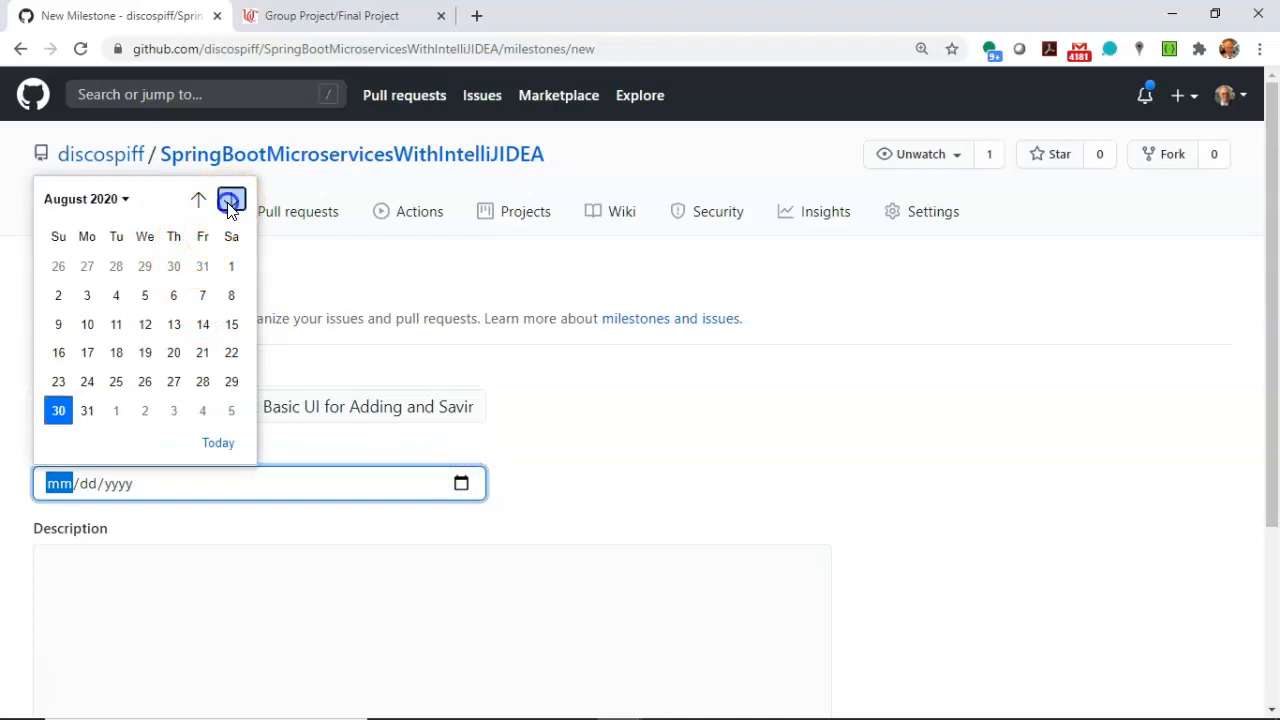
click(145, 381)
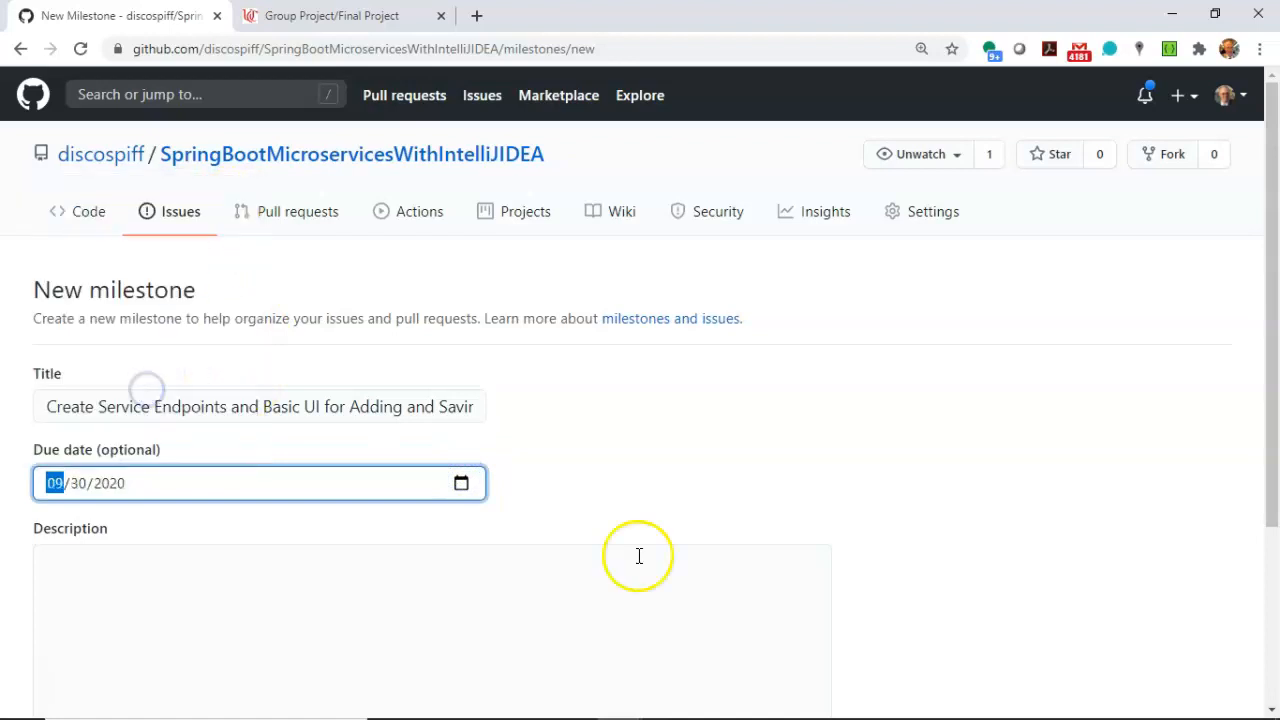
click(666, 425)
scroll(666, 425, down, 3)
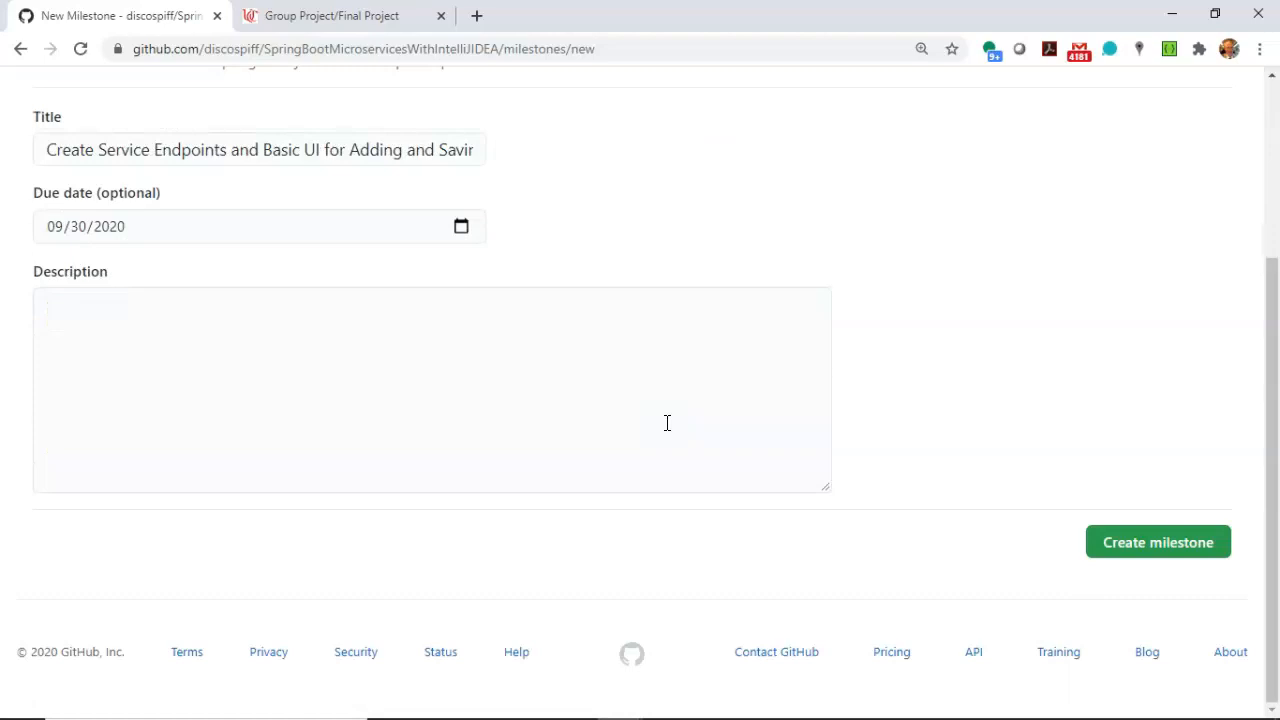
Begin the milestone description with the line "Create endpoints and Basic UI for:".
click(404, 366)
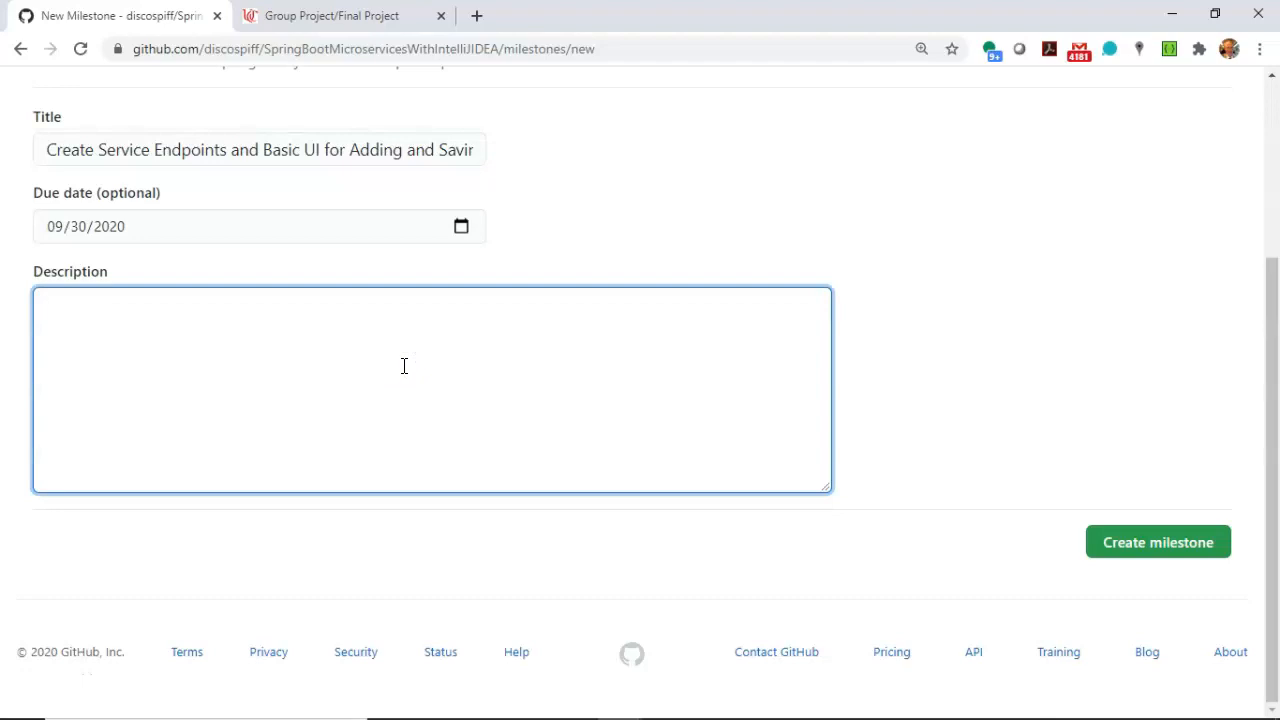
text(Create ability)
key(ctrl+a)
text(Create endpoints)
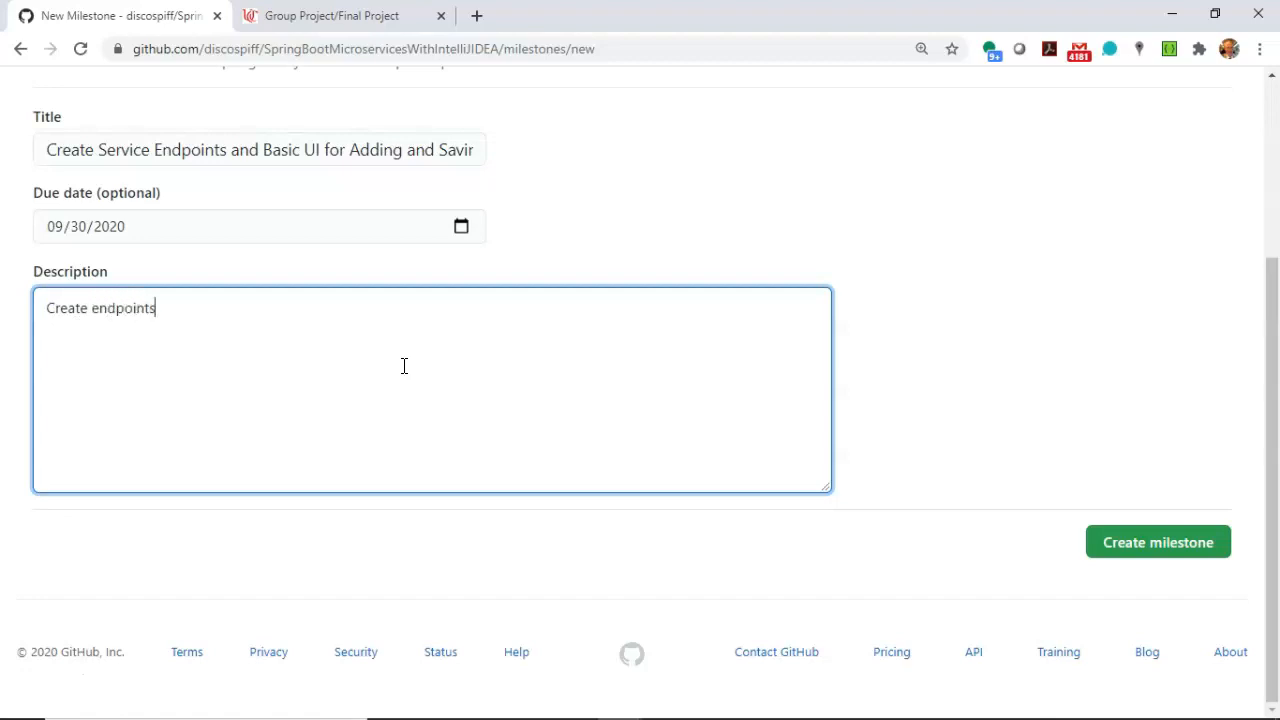
text( and Basic UI for:)
key(Return)
Add the description item "1) Adding and Saving a Specimen" and create the milestone.
text(1_ A)
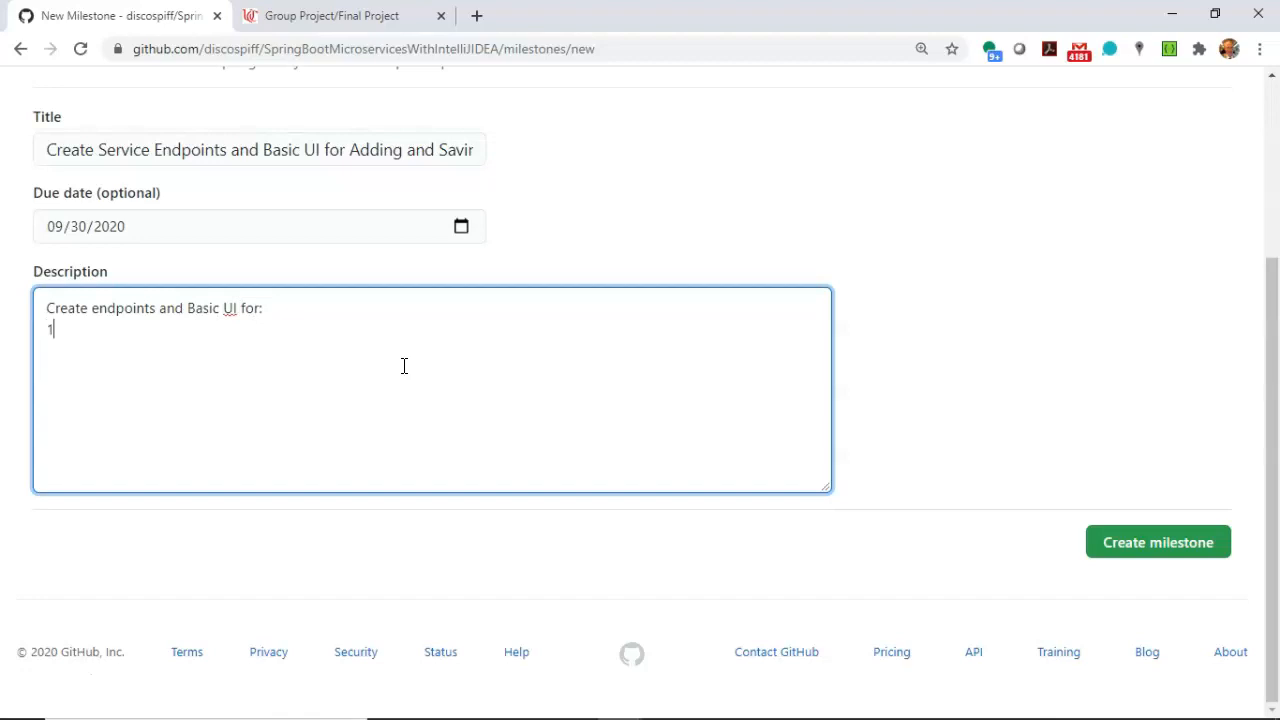
key(BackSpace)
key(BackSpace)
key(BackSpace)
text() Adding and Saving a s)
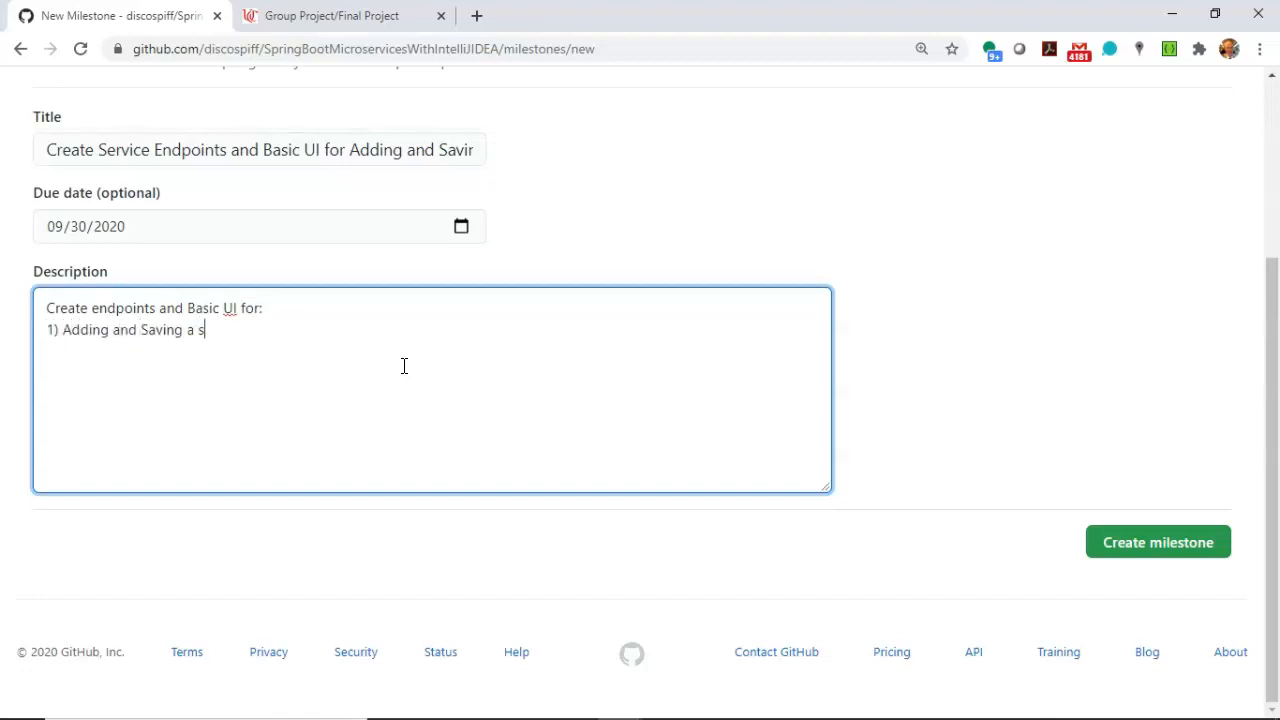
key(BackSpace)
text(Specimen)
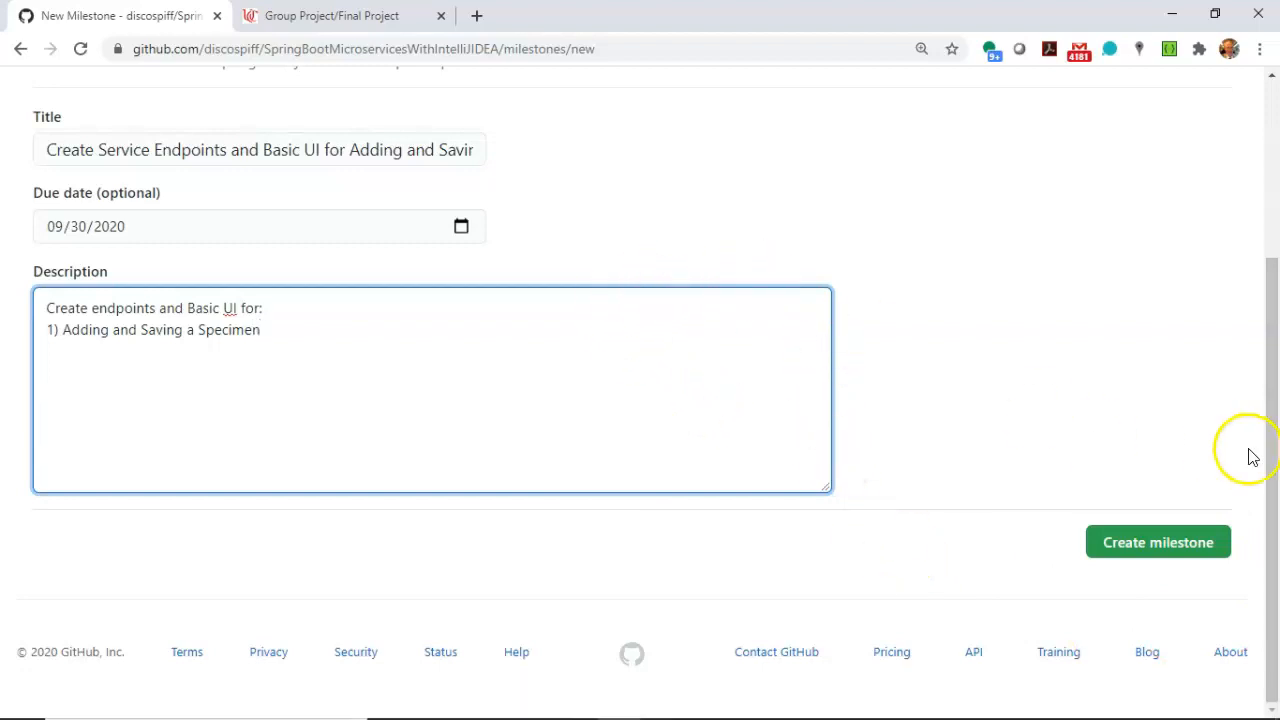
click(1183, 543)
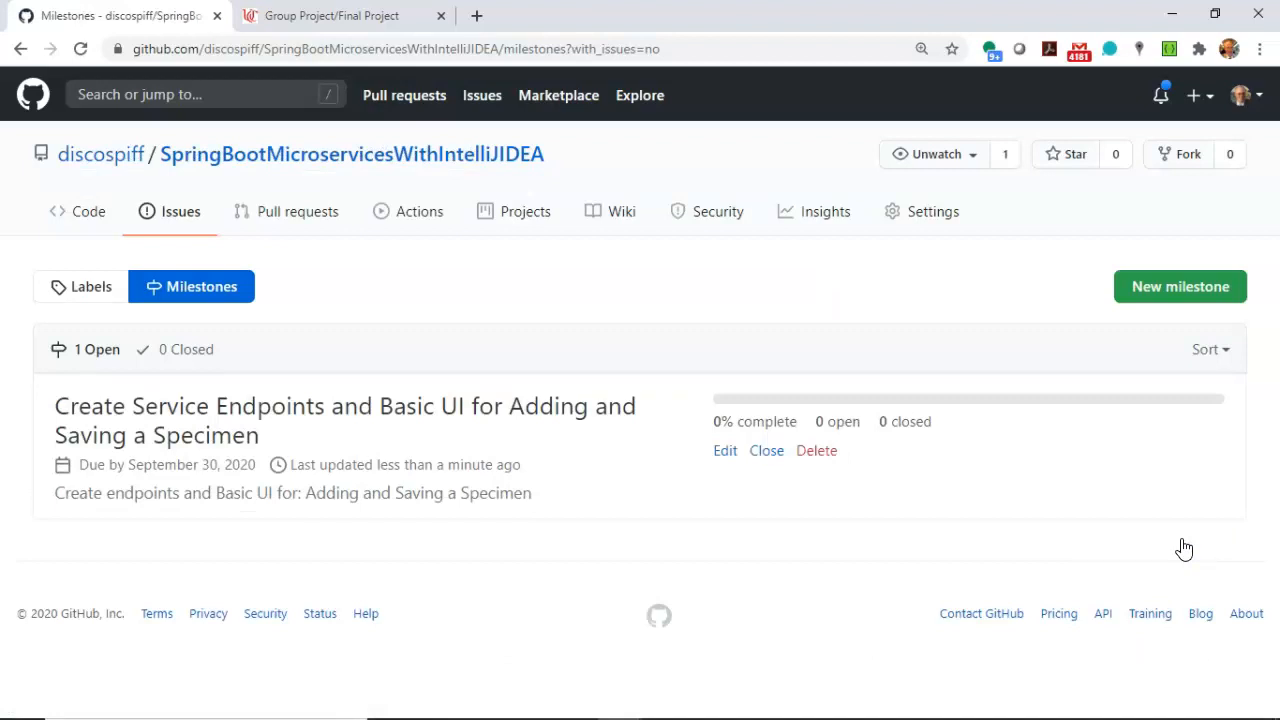
Start another milestone titled "Persist specimens in database/data store and show saved specimens".
click(1178, 285)
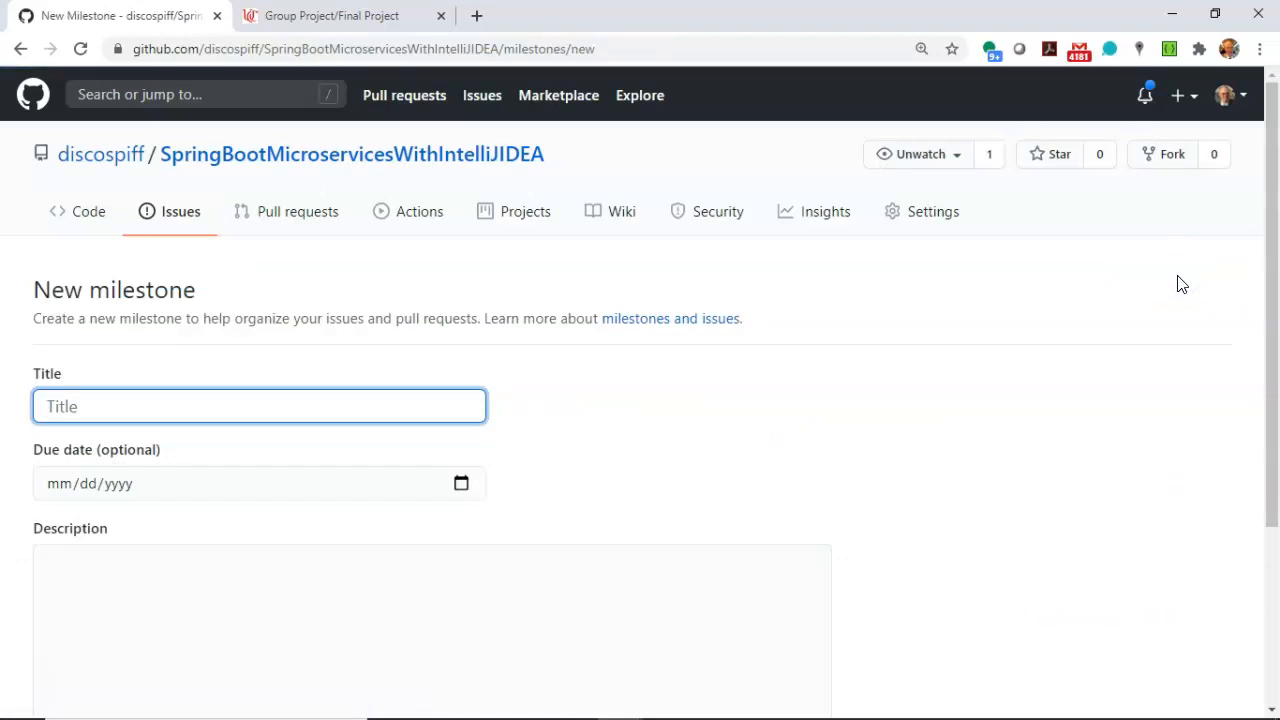
click(133, 404)
text(Persist specime)
text(ns in d)
text(atabase/data store)
text( and show saved)
text( specimens)
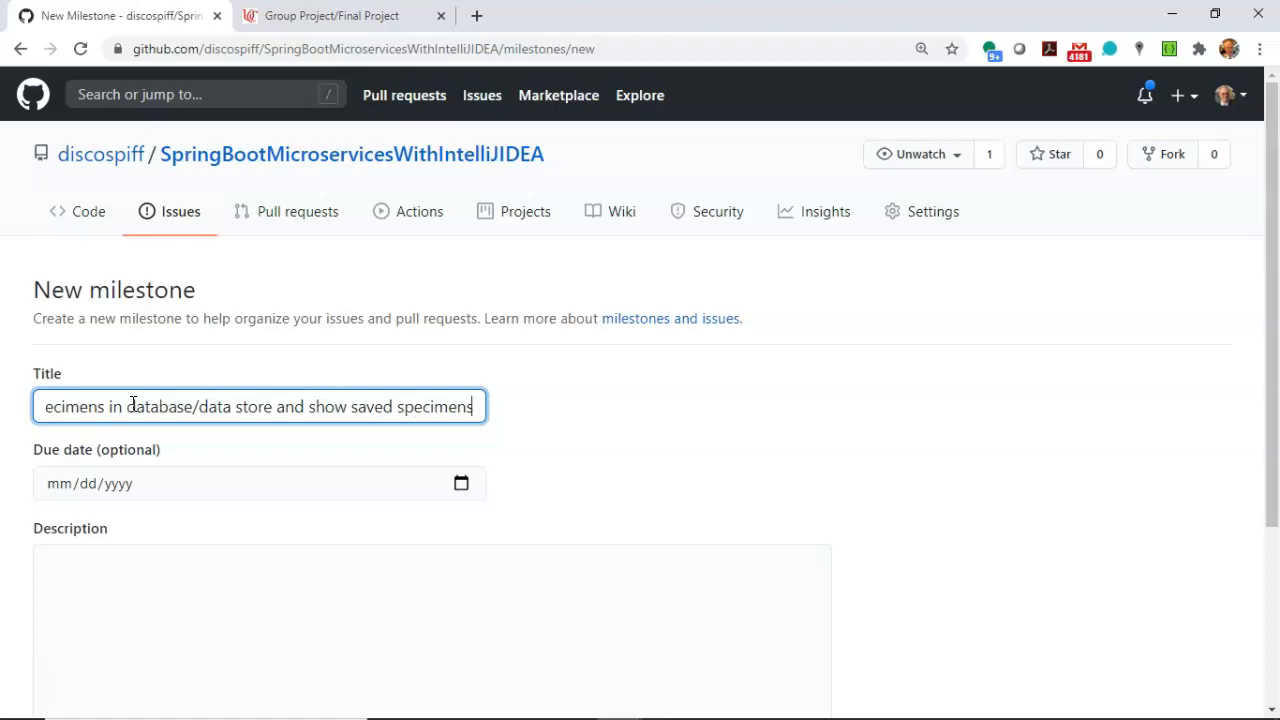
Set the due date of the specimen persistence milestone to 10/23/2020.
click(461, 483)
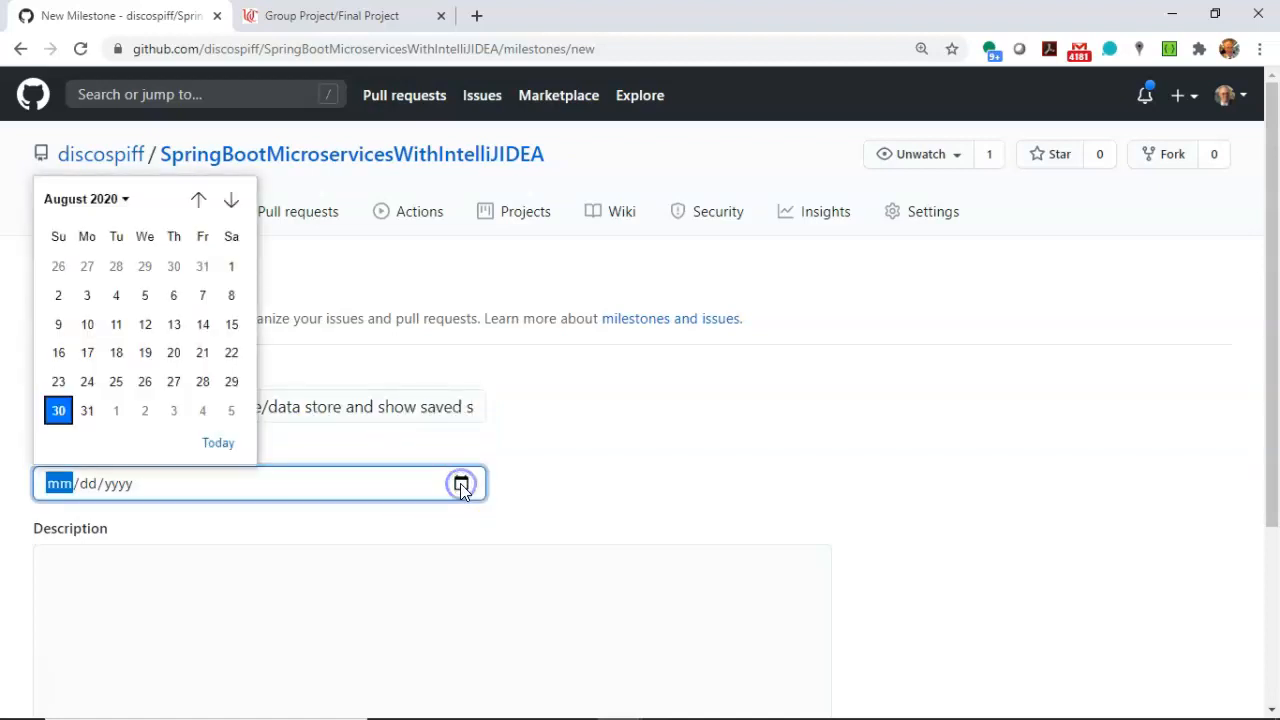
click(231, 200)
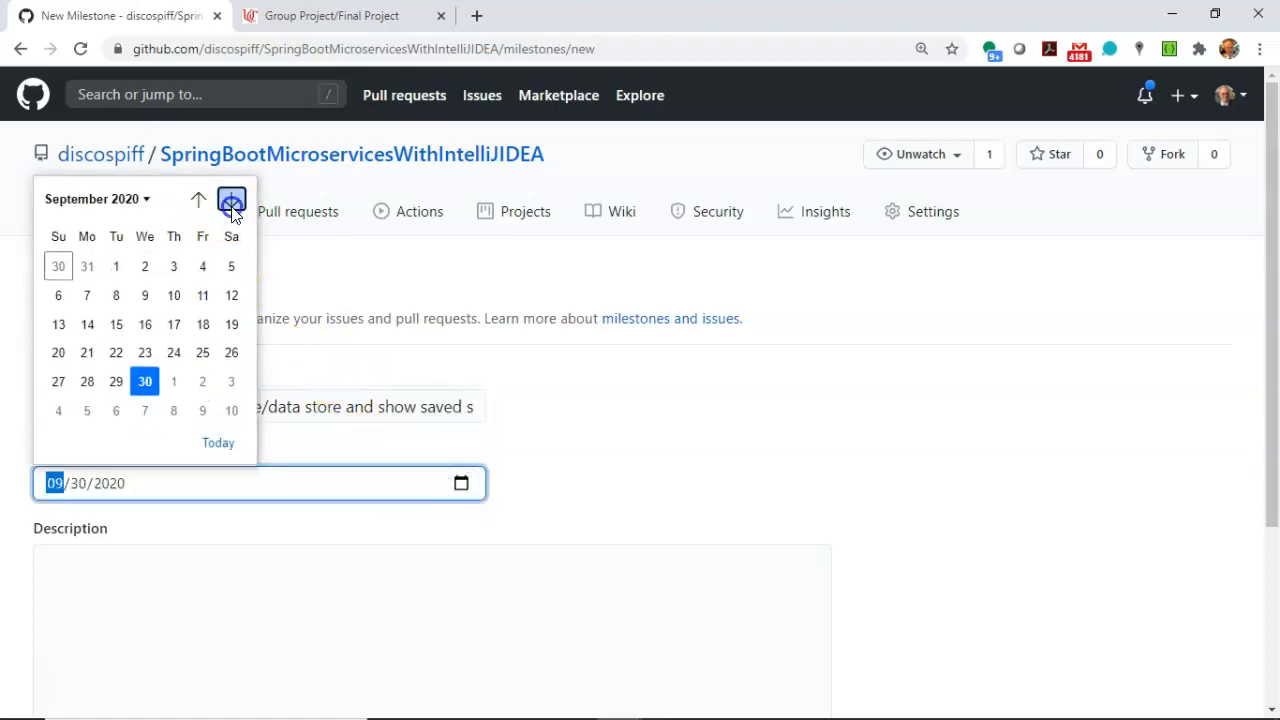
click(231, 201)
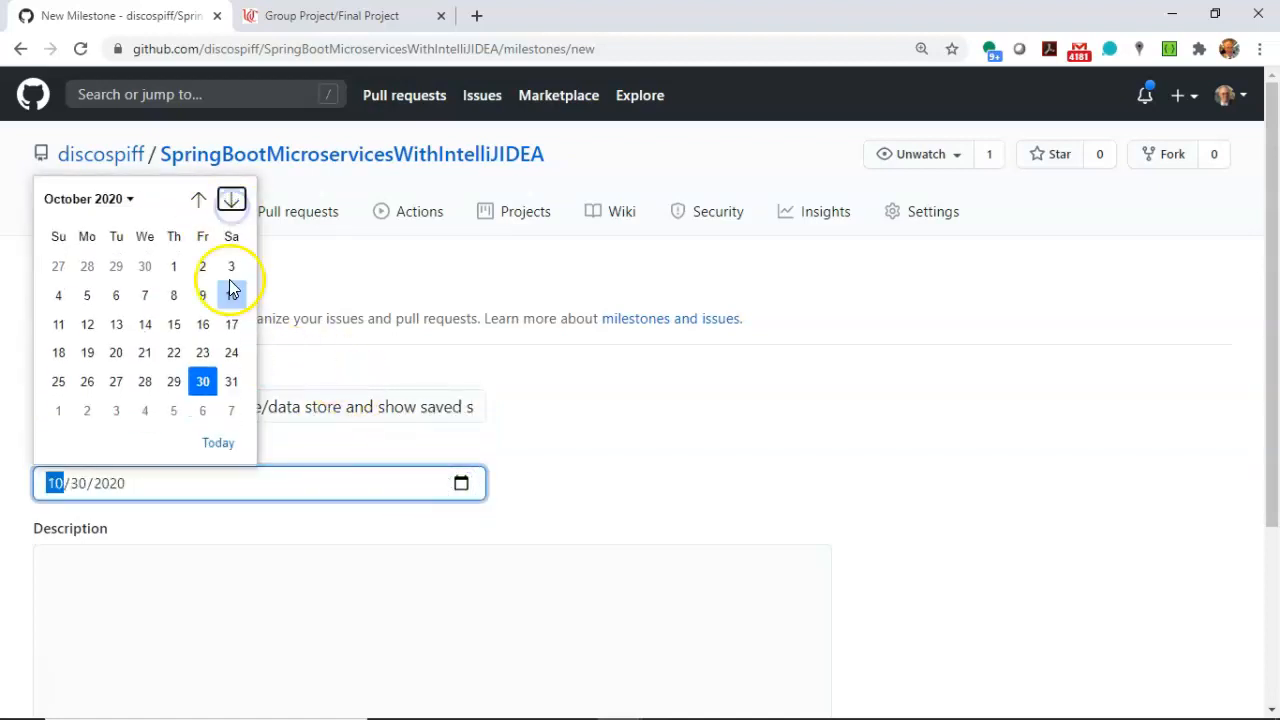
click(206, 352)
Begin the milestone description with the line "Store specimens to database/data store".
click(768, 563)
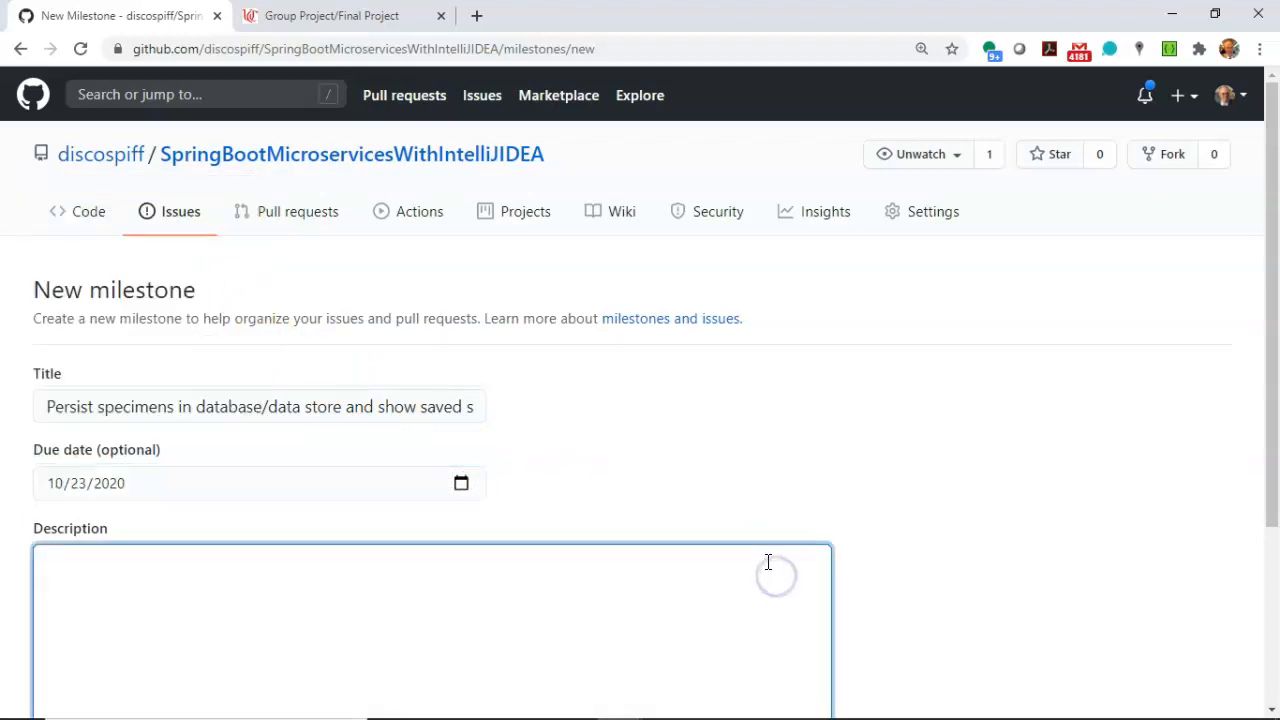
scroll(768, 563, down, 2)
text(Re)
key(BackSpace)
text(e/dat)
key(BackSpace)
key(BackSpace)
key(BackSpace)
text(Store dd)
key(BackSpace)
key(BackSpace)
text(specime)
text(abase/data store)
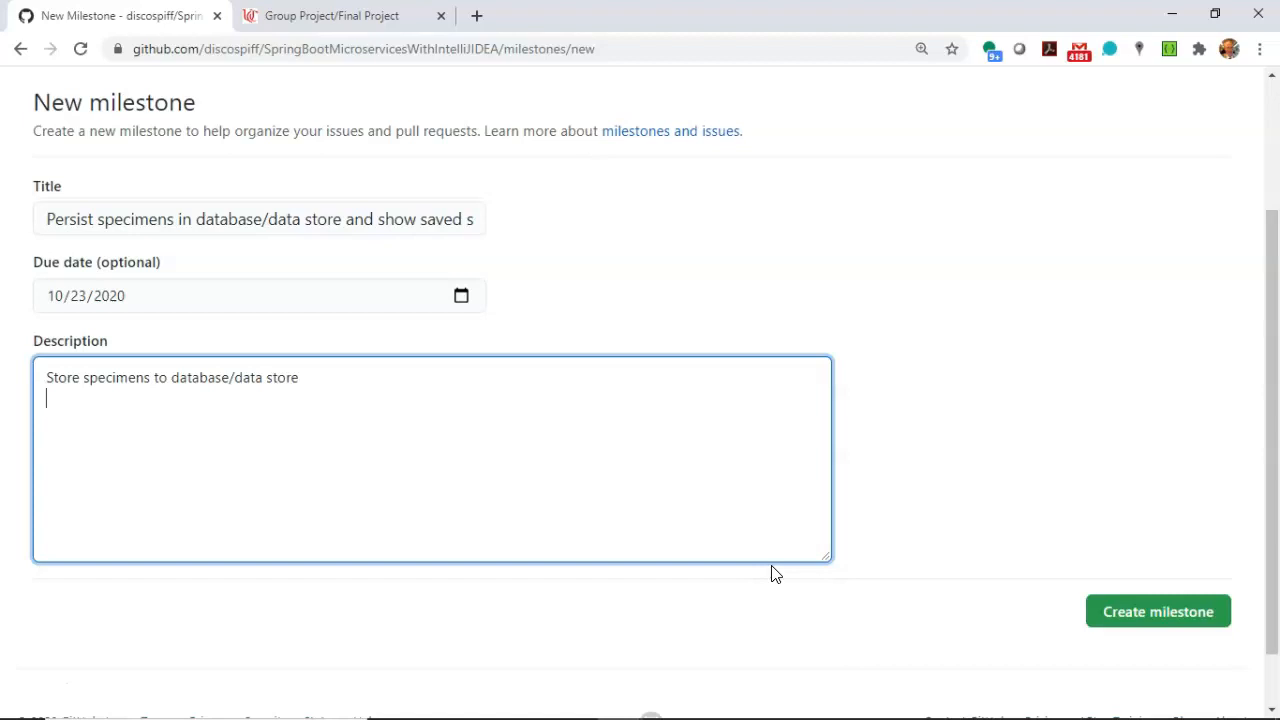
Add "Retrieve specimens" as the second line of the milestone description.
text(ve spec imens)
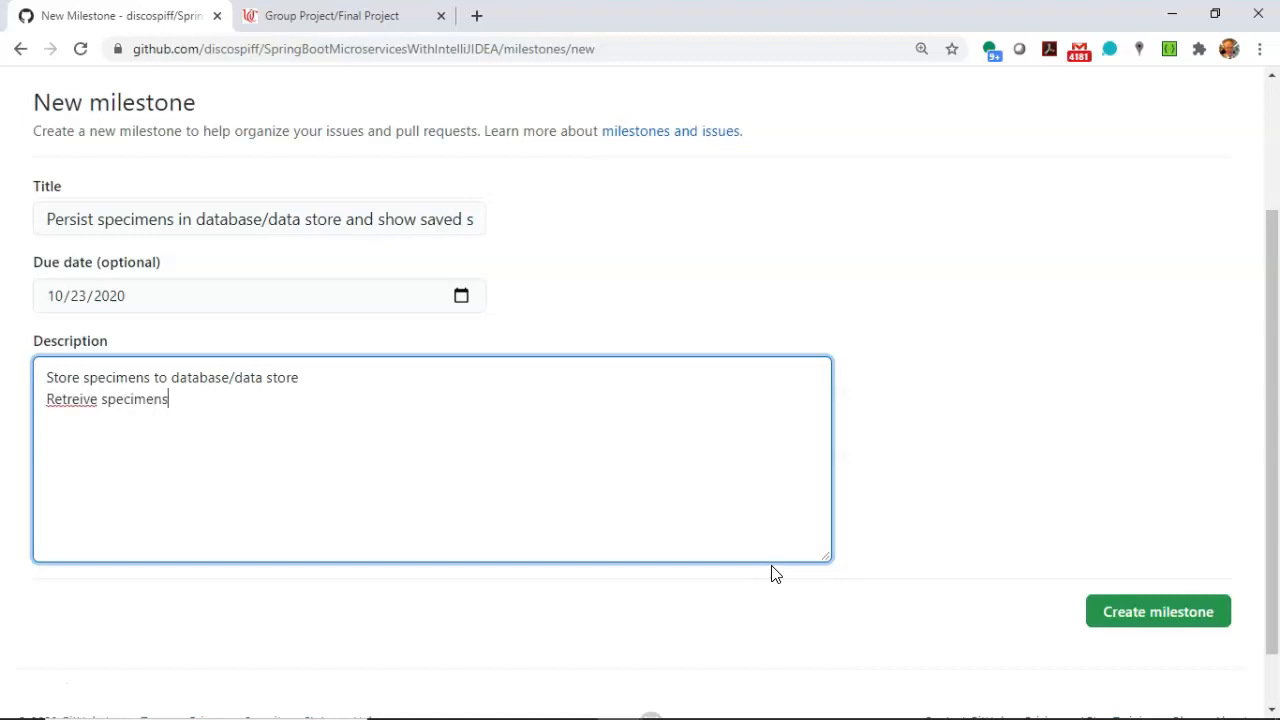
text(i)
key(Left)
key(BackSpace)
Add the description lines "Show specimens in UI" and "Return specimens when requested by an endpoint", and create the milestone.
text(Show specimens )
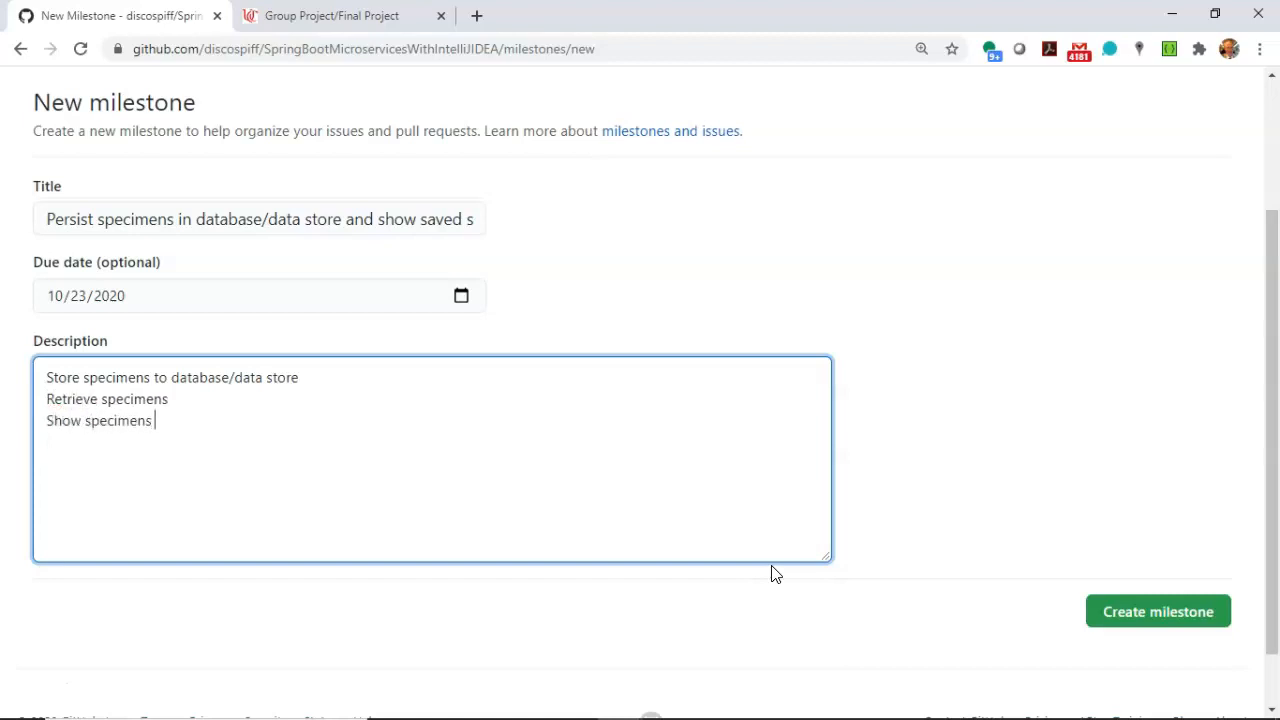
text(in UI Return specimens when requested )
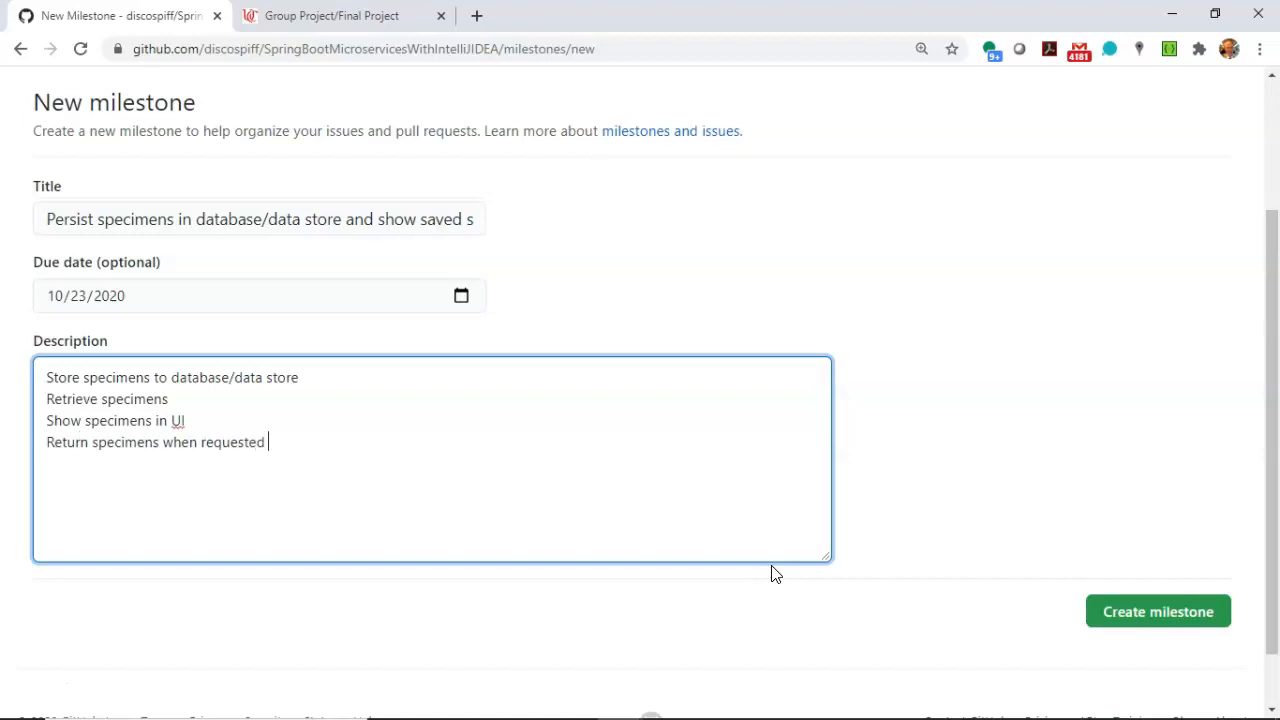
text(by an endpoint)
click(1188, 585)
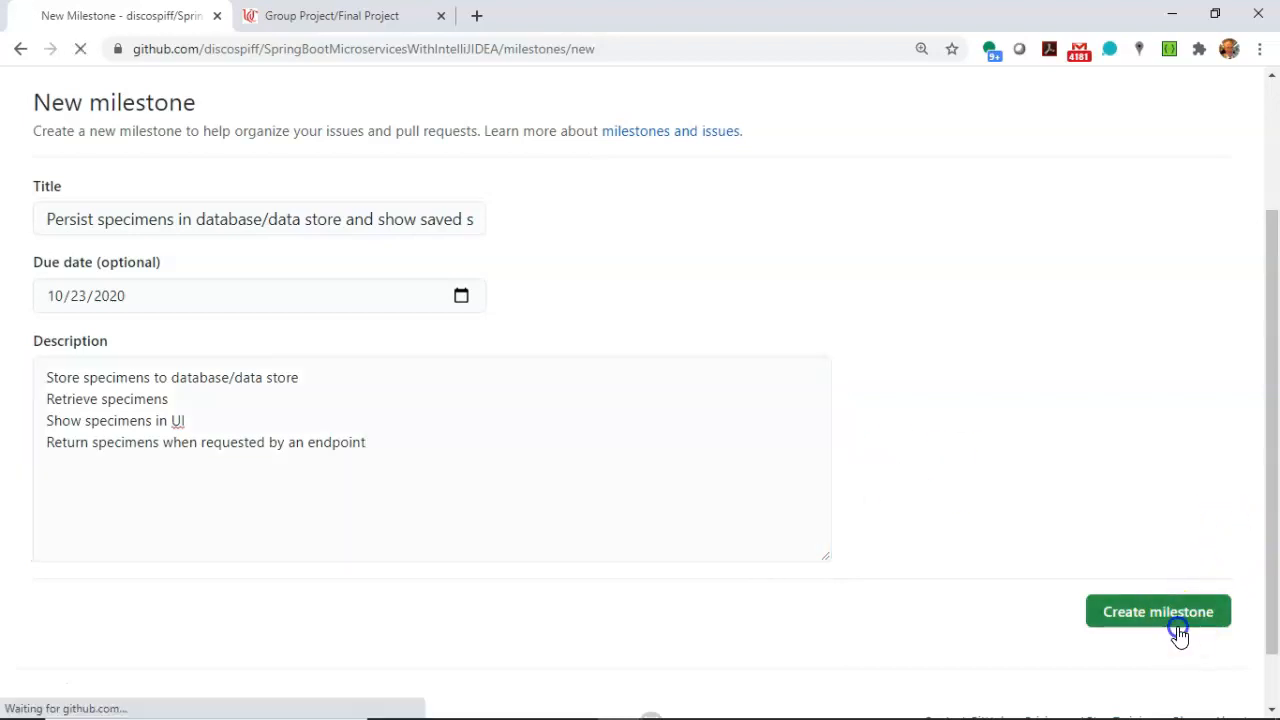
click(1040, 514)
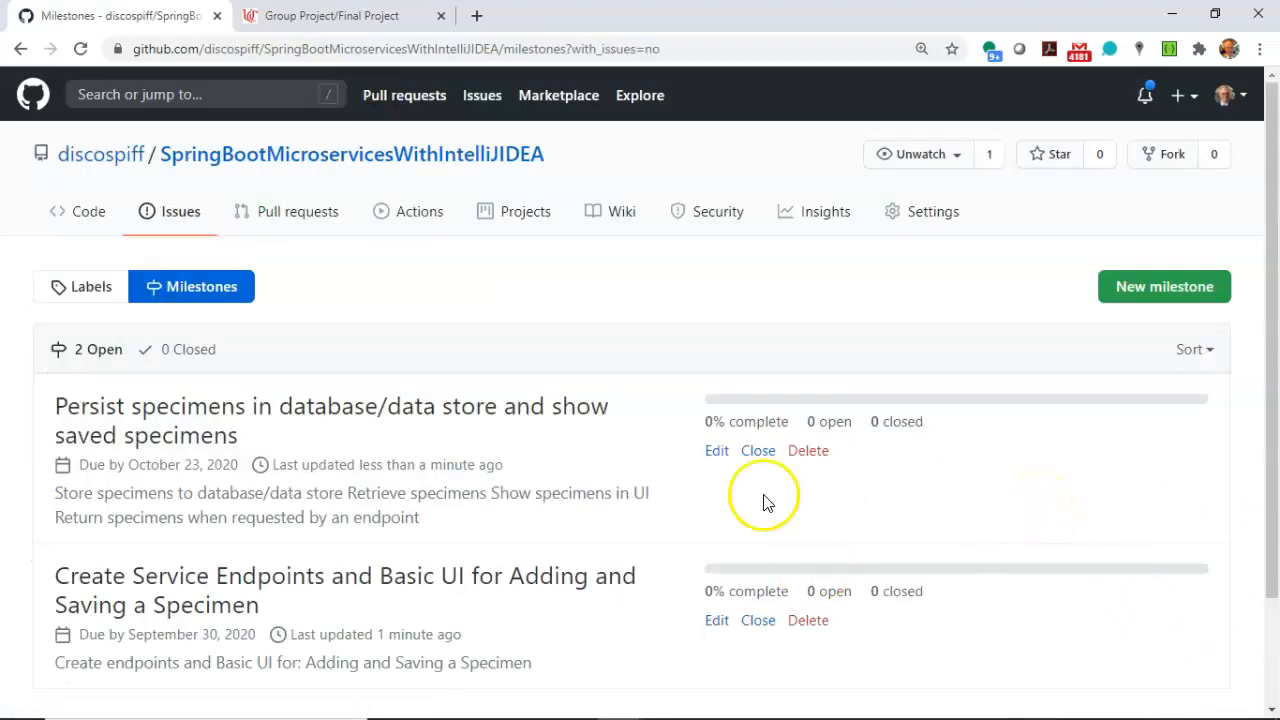
Start another milestone titled "Process Images".
scroll(766, 440, down, 2)
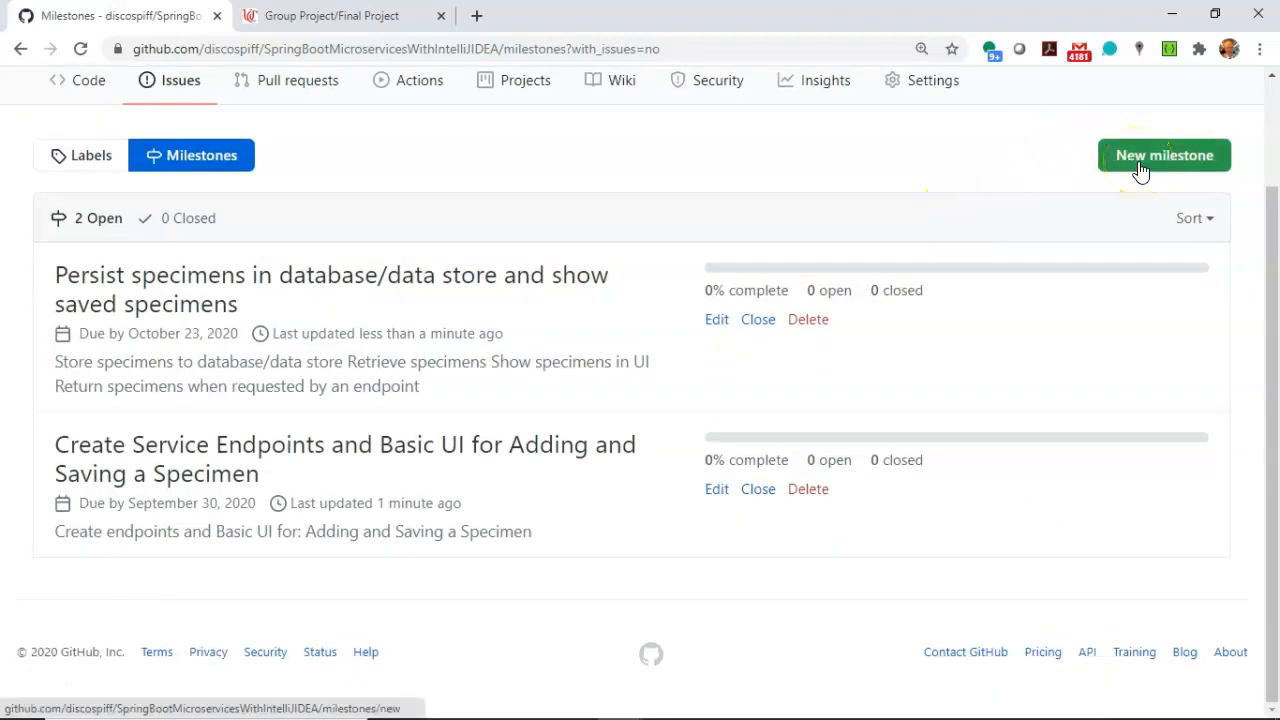
click(1141, 168)
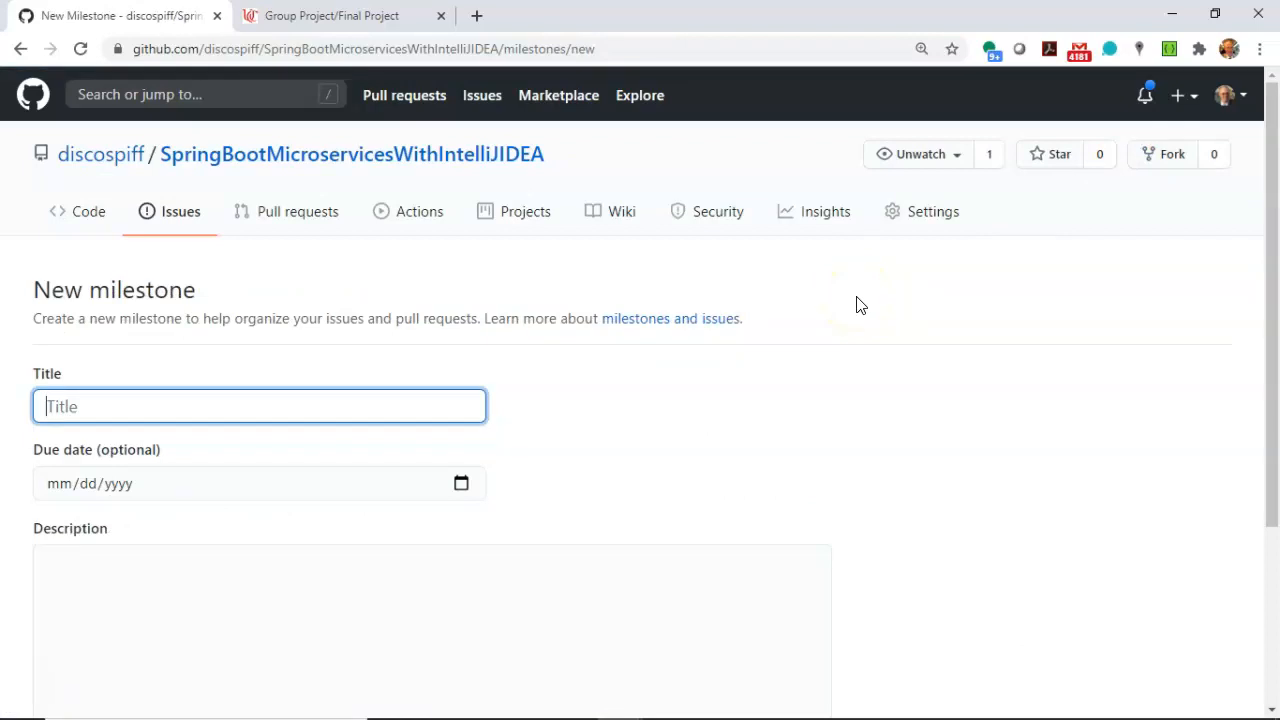
text(Process Images)
Enter the milestone description "Upload, resize, watermark, and store images generated by the user.".
scroll(800, 330, down, 2)
click(550, 424)
text(Upd)
text(oad,)
key(BackSpace)
key(BackSpace)
key(BackSpace)
text(resize, and)
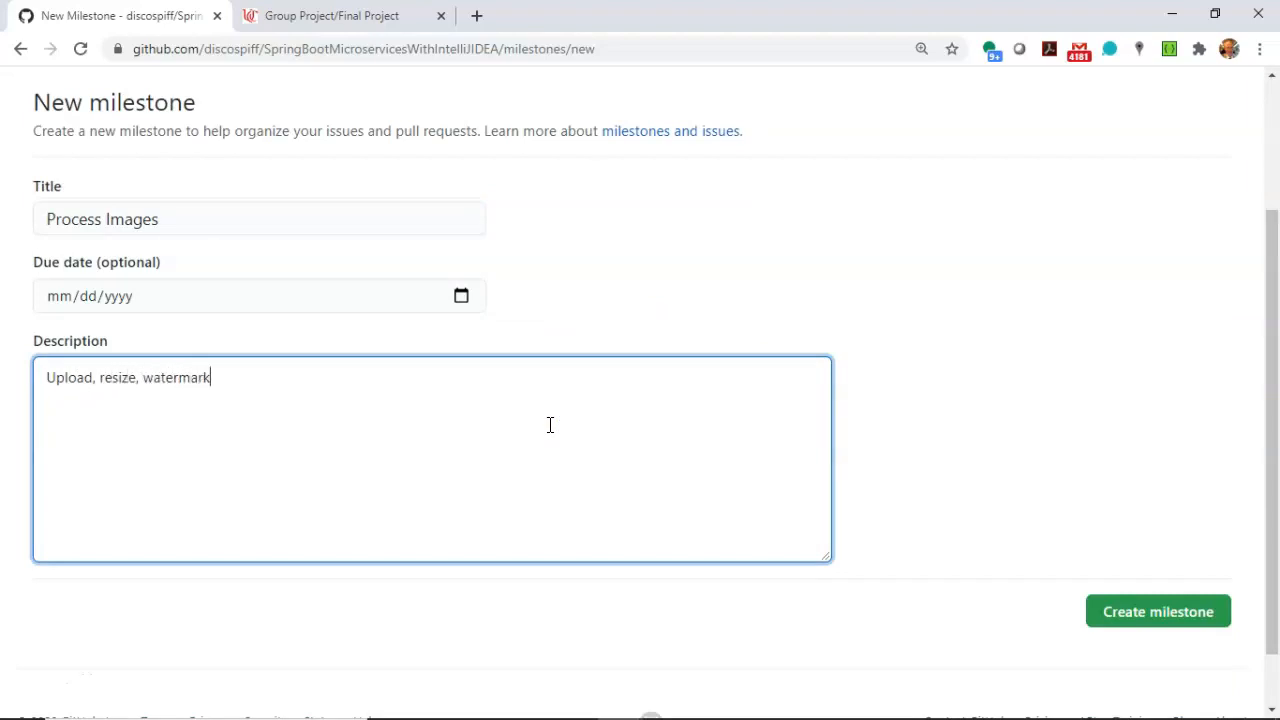
text(and stor eimag)
key(BackSpace)
key(BackSpace)
key(BackSpace)
key(BackSpace)
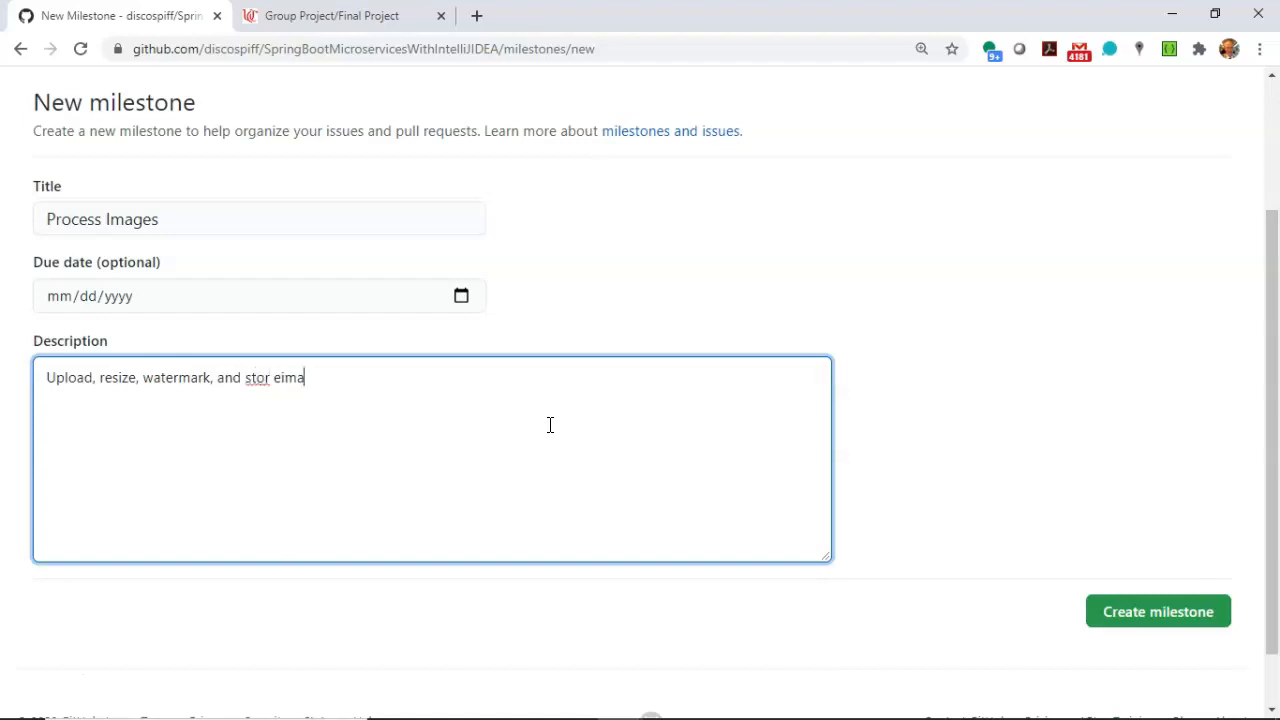
text(images genered)
key(BackSpace)
key(BackSpace)
key(BackSpace)
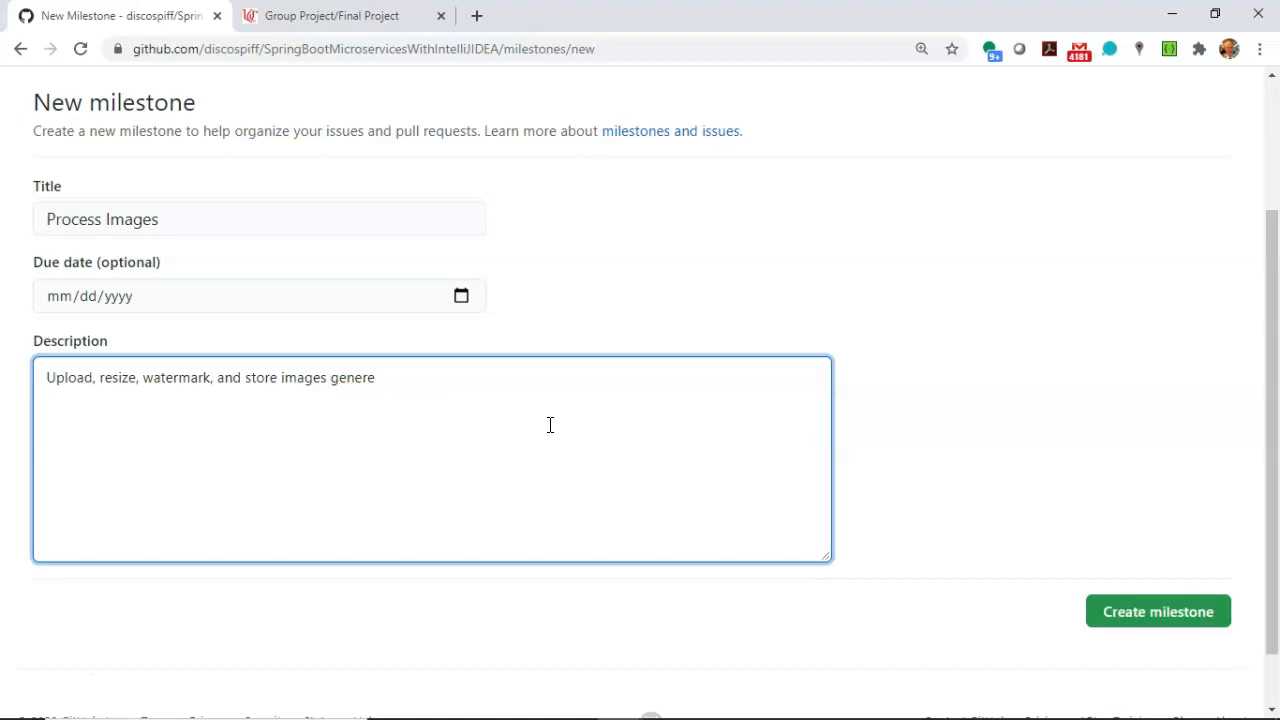
text(by the user.)
Set the due date of the Process Images milestone to 11/27/2020 and create the milestone.
click(461, 296)
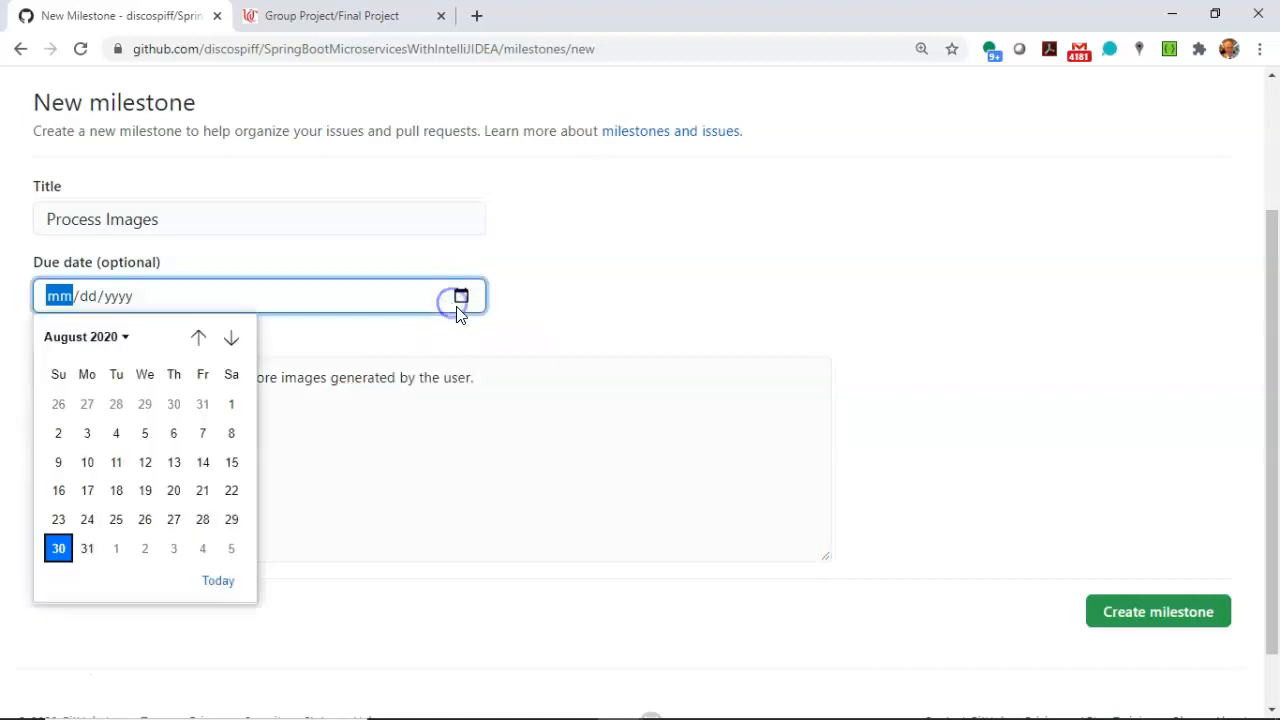
click(233, 340)
click(233, 340)
click(232, 338)
click(200, 488)
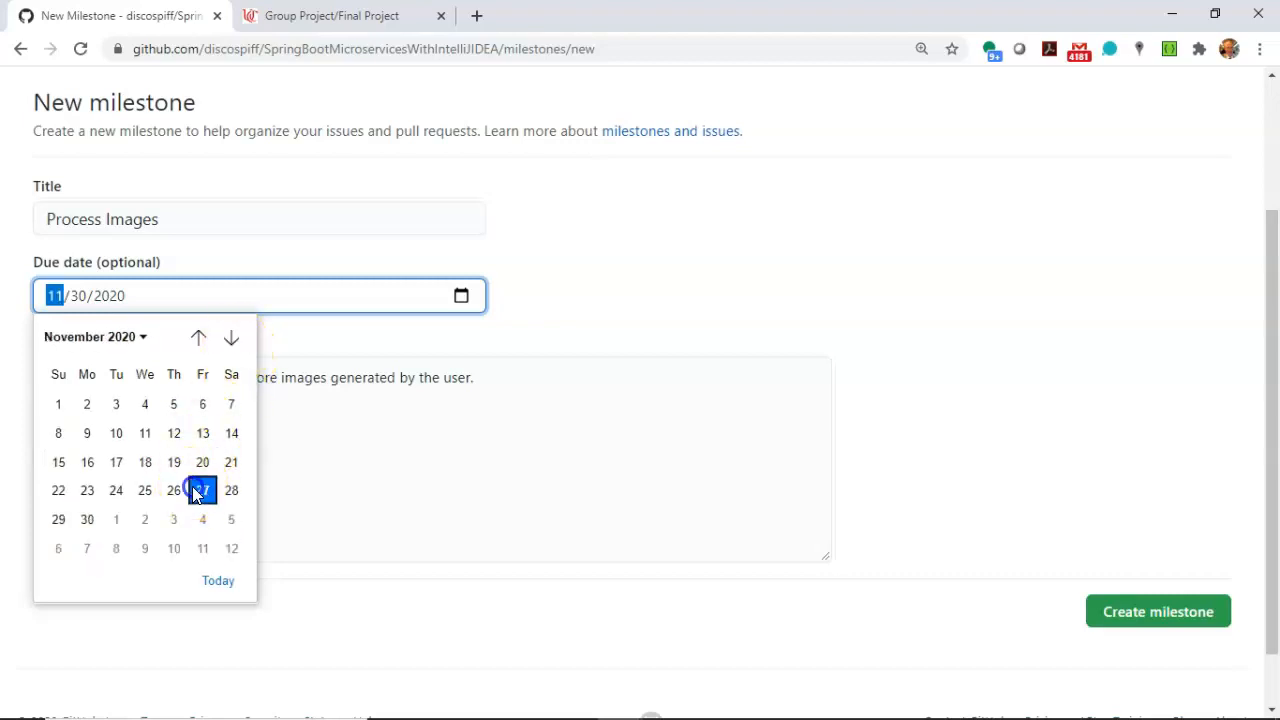
click(568, 470)
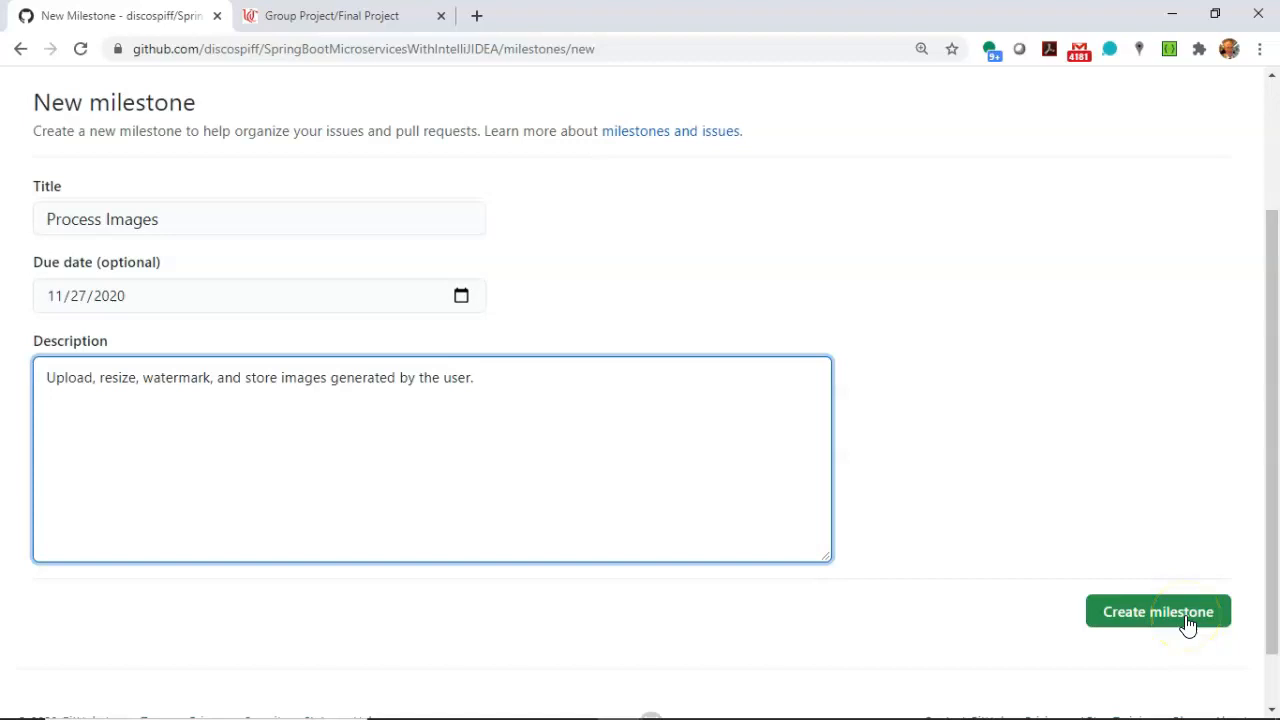
click(1187, 624)
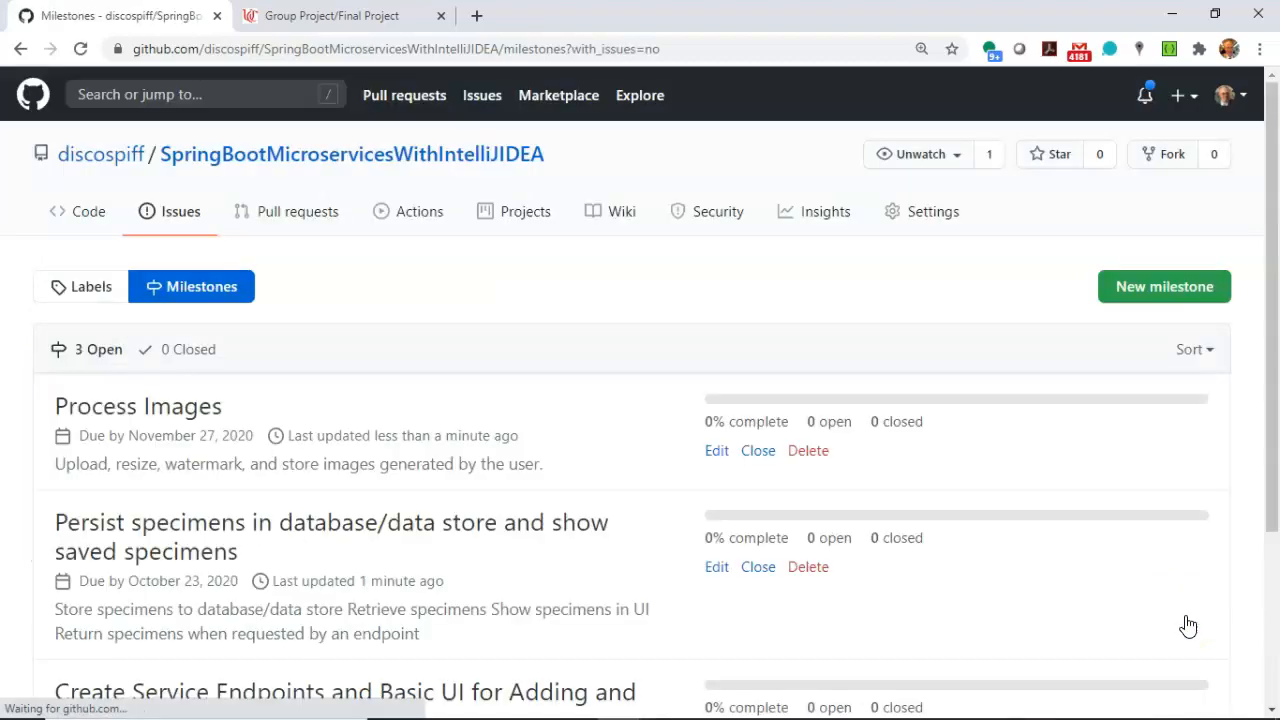
Start another milestone titled "Dashboard".
click(1151, 286)
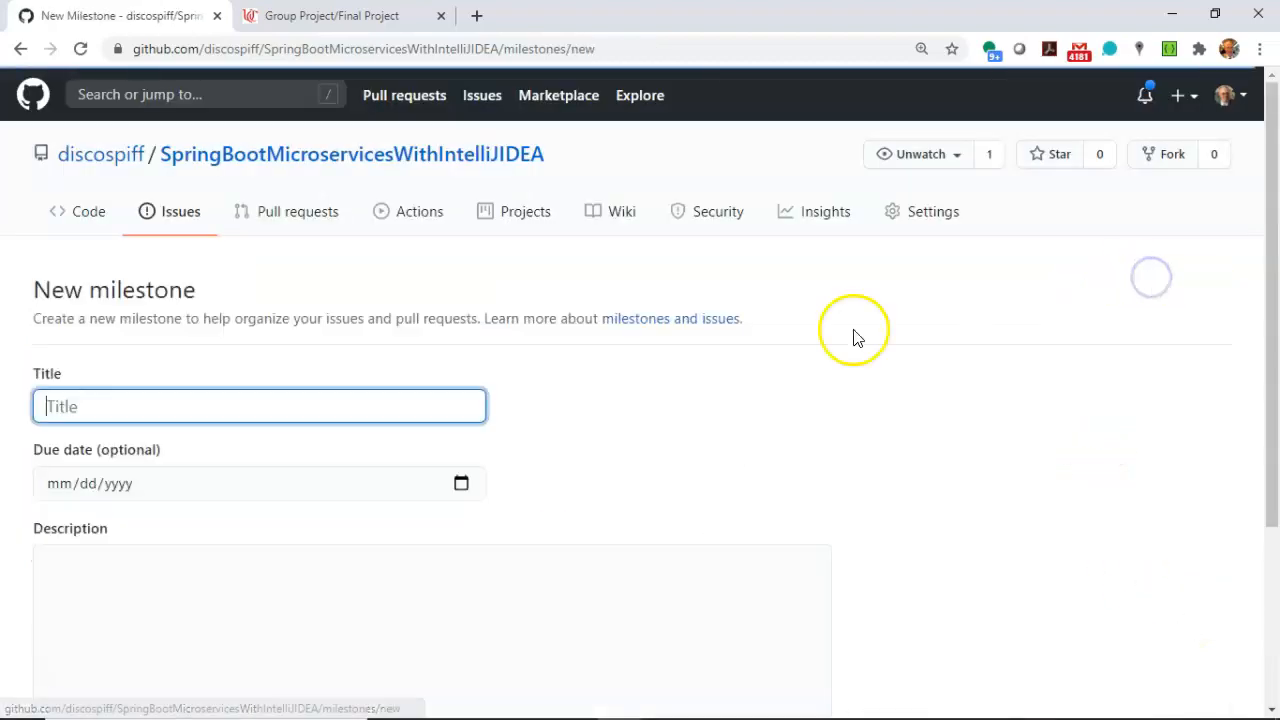
text(Dashboard)
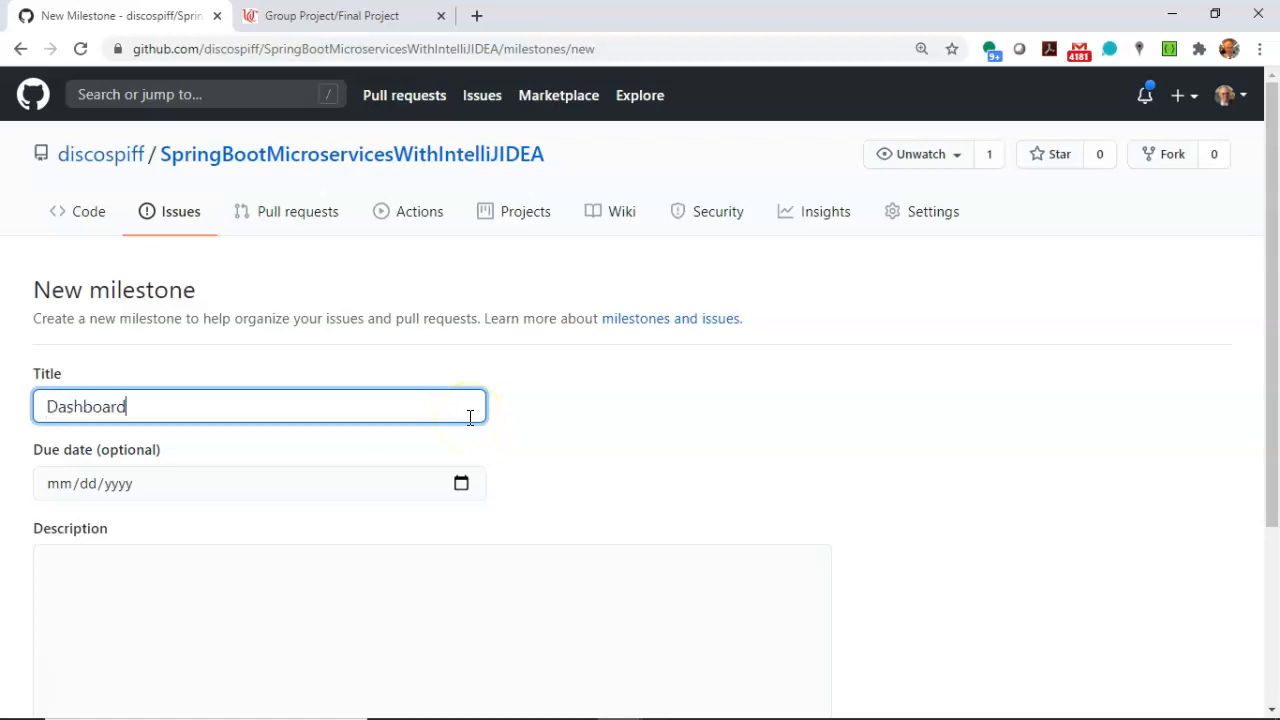
key(Tab)
Set the due date of the Dashboard milestone to 10/23/2020.
click(461, 483)
click(231, 199)
click(231, 199)
click(203, 353)
Describe the milestone as "Show us how many images have been processed successfully, and how many are pending." and create it.
scroll(457, 477, down, 3)
click(317, 406)
text(Show us how )
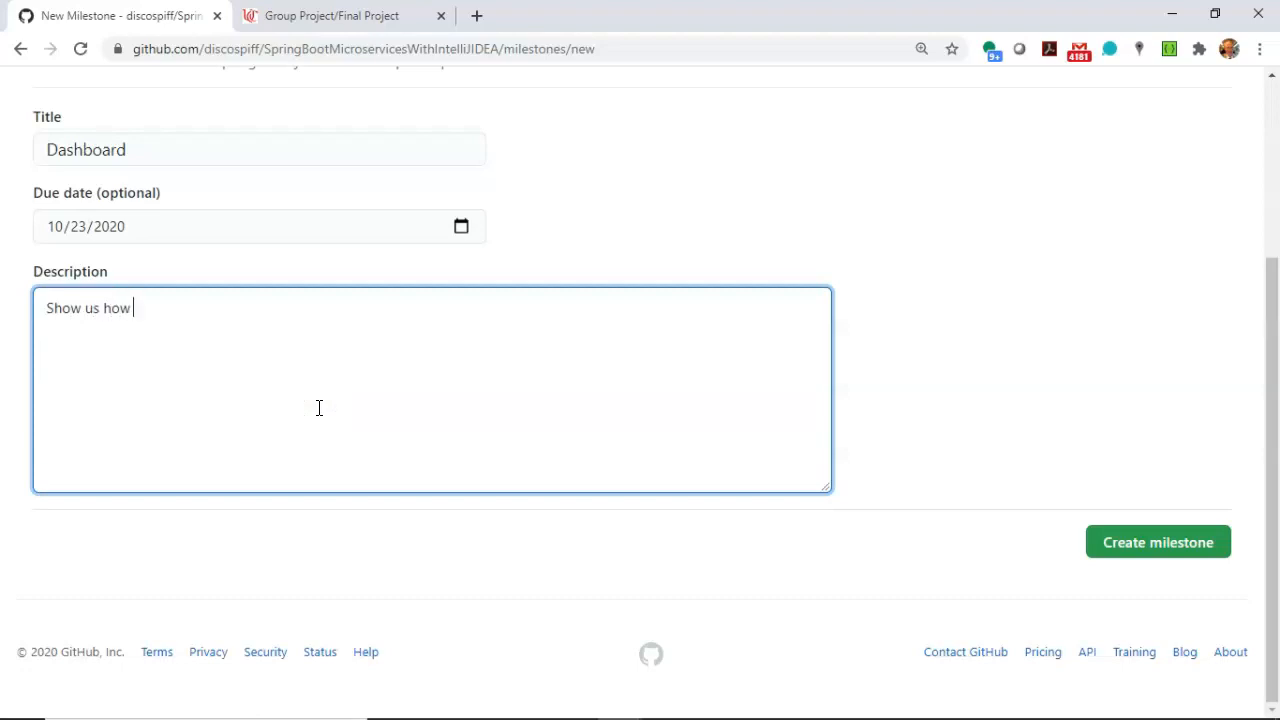
text(many images have bee)
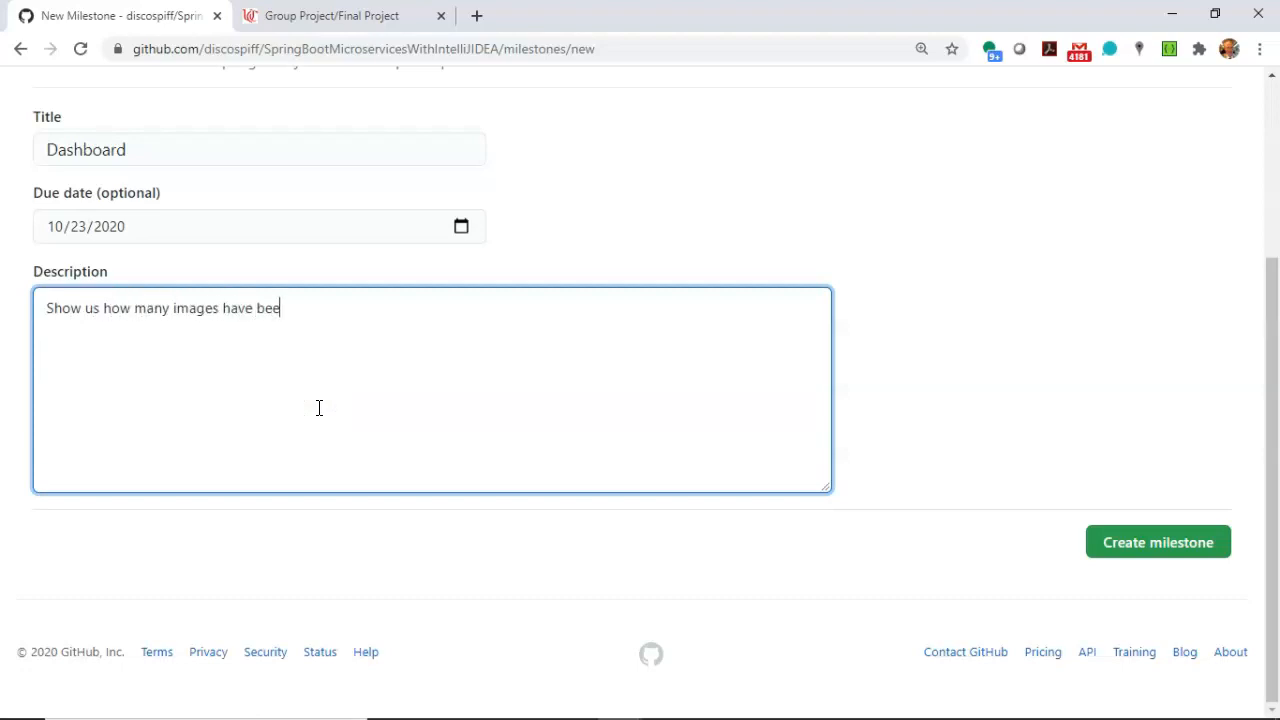
text(n processed sucessuf)
key(BackSpace)
key(BackSpace)
text(fully, and how many )
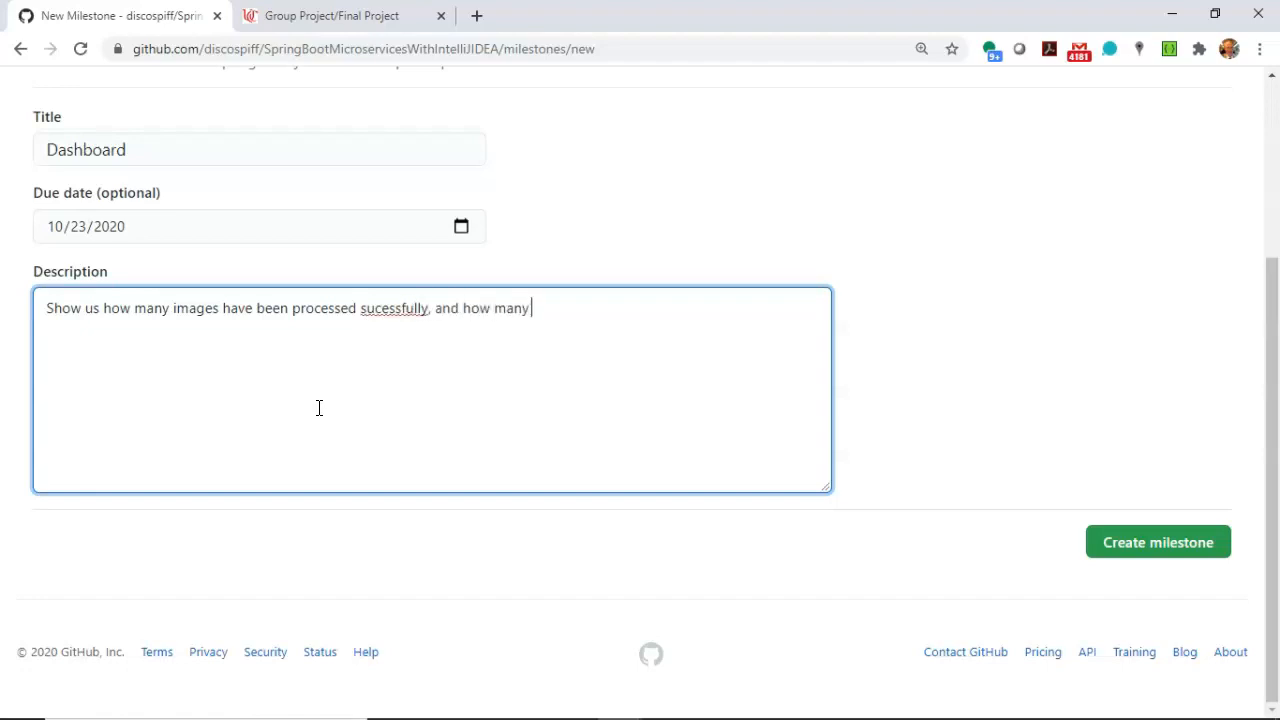
text(are pending.)
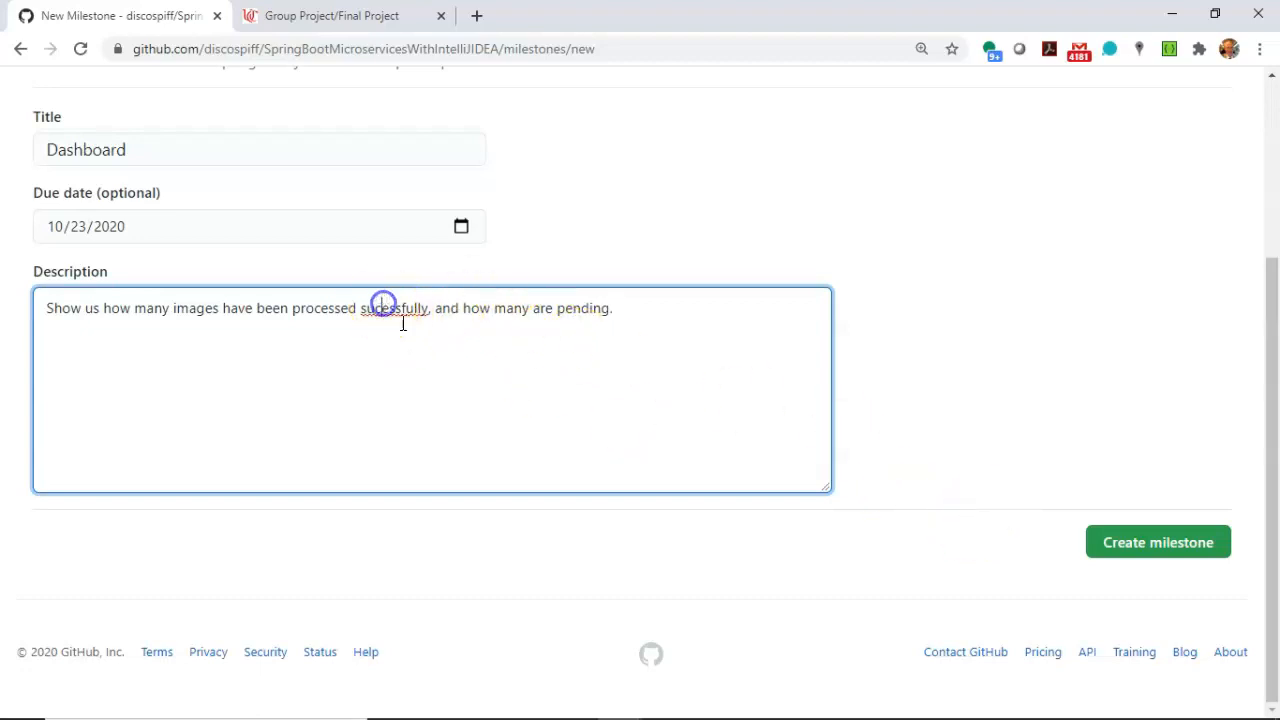
click(1132, 530)
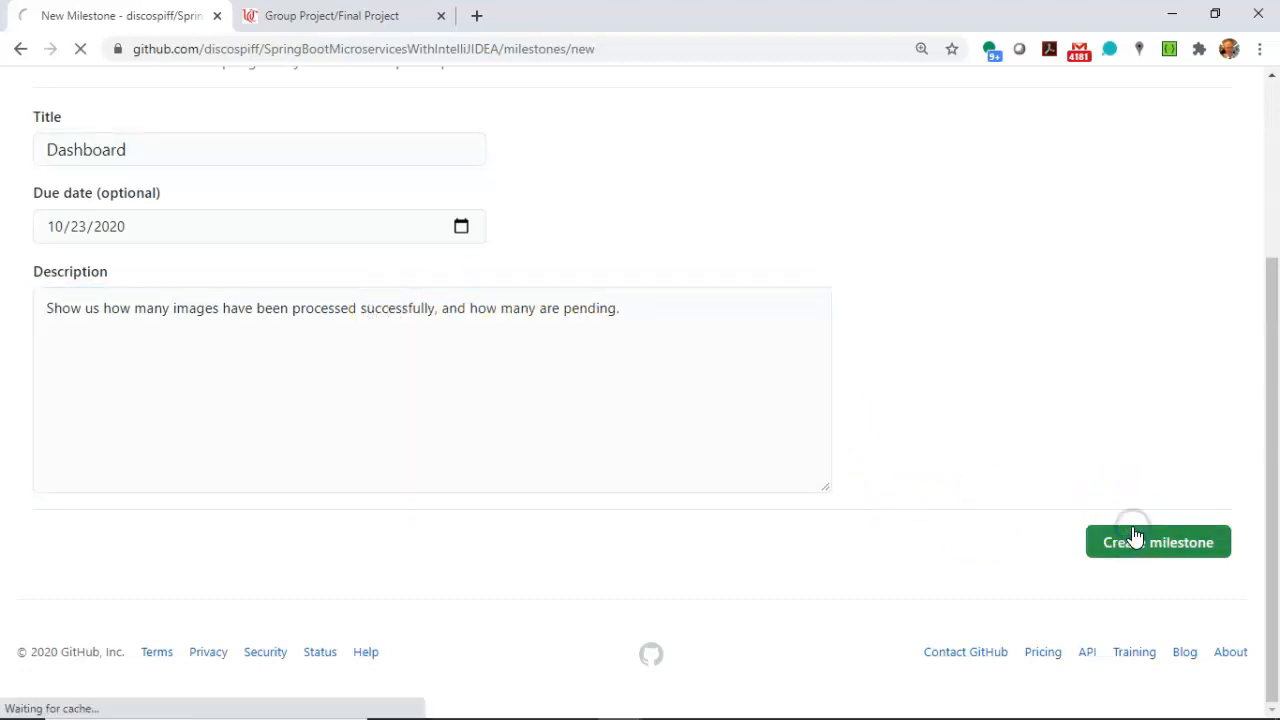
Edit the Dashboard milestone to change its due date to 11/27/2020 and save the change.
scroll(720, 423, down, 3)
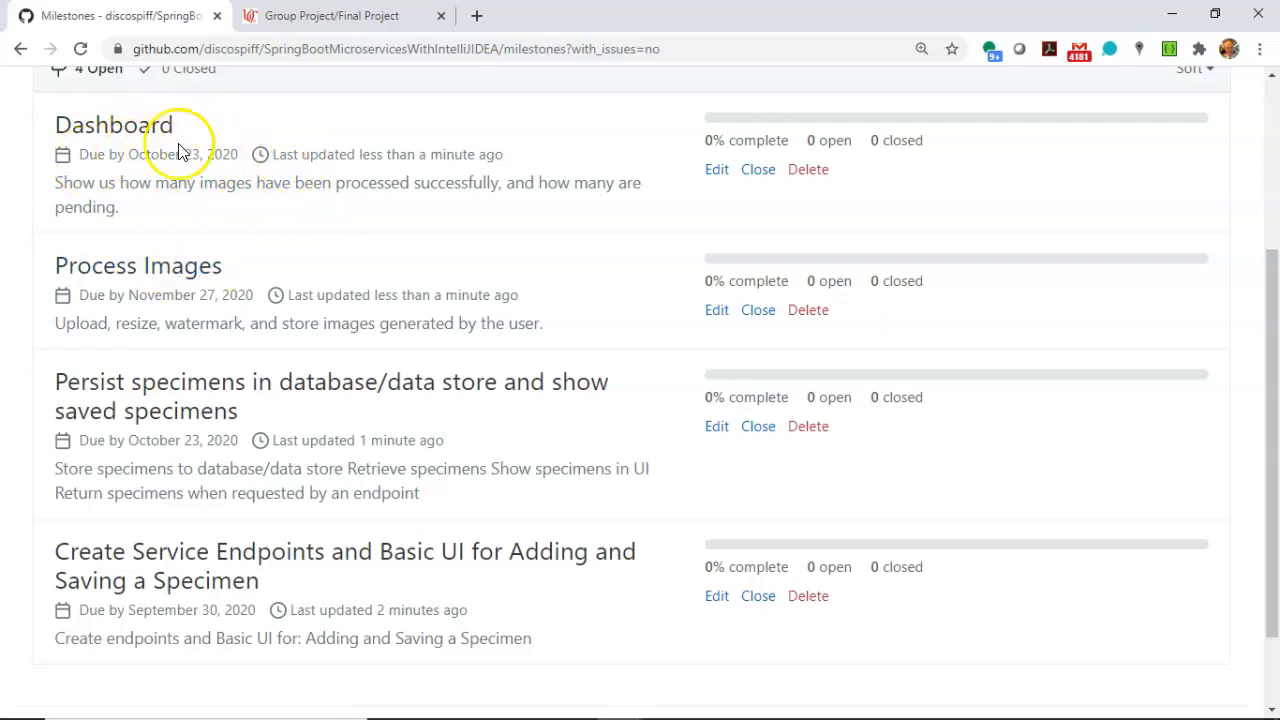
click(715, 170)
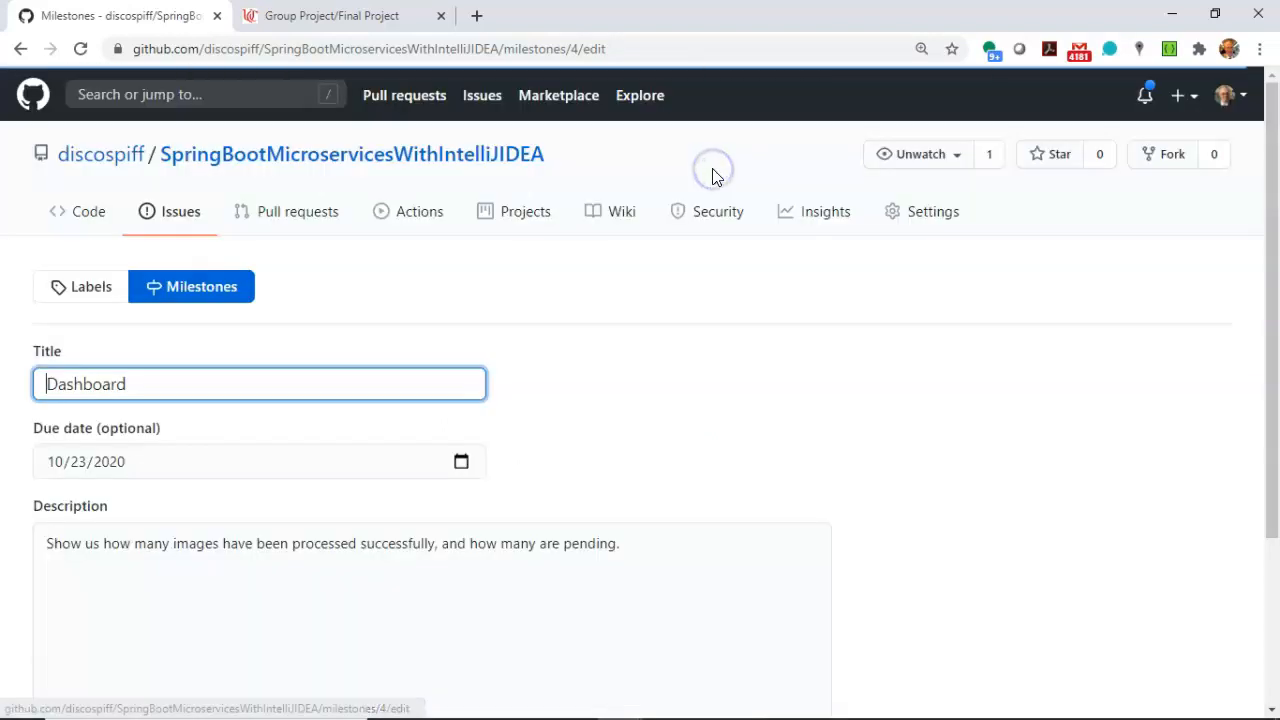
click(460, 465)
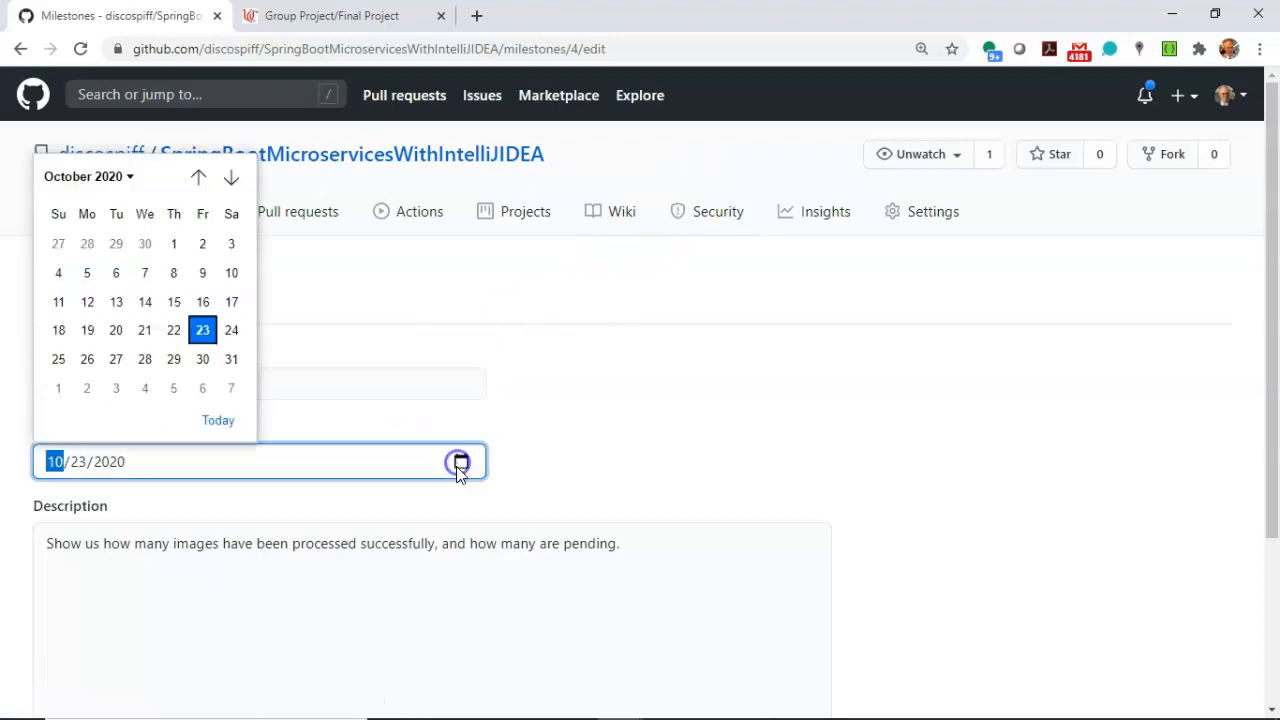
click(231, 178)
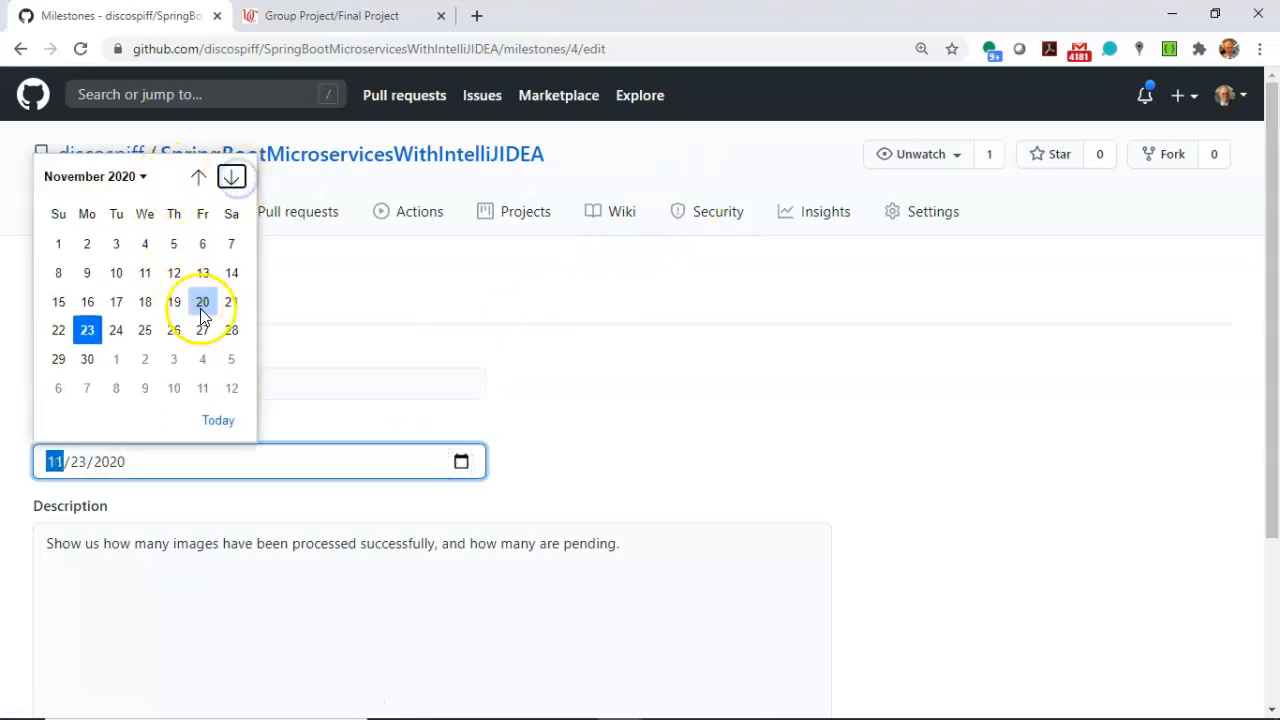
click(203, 330)
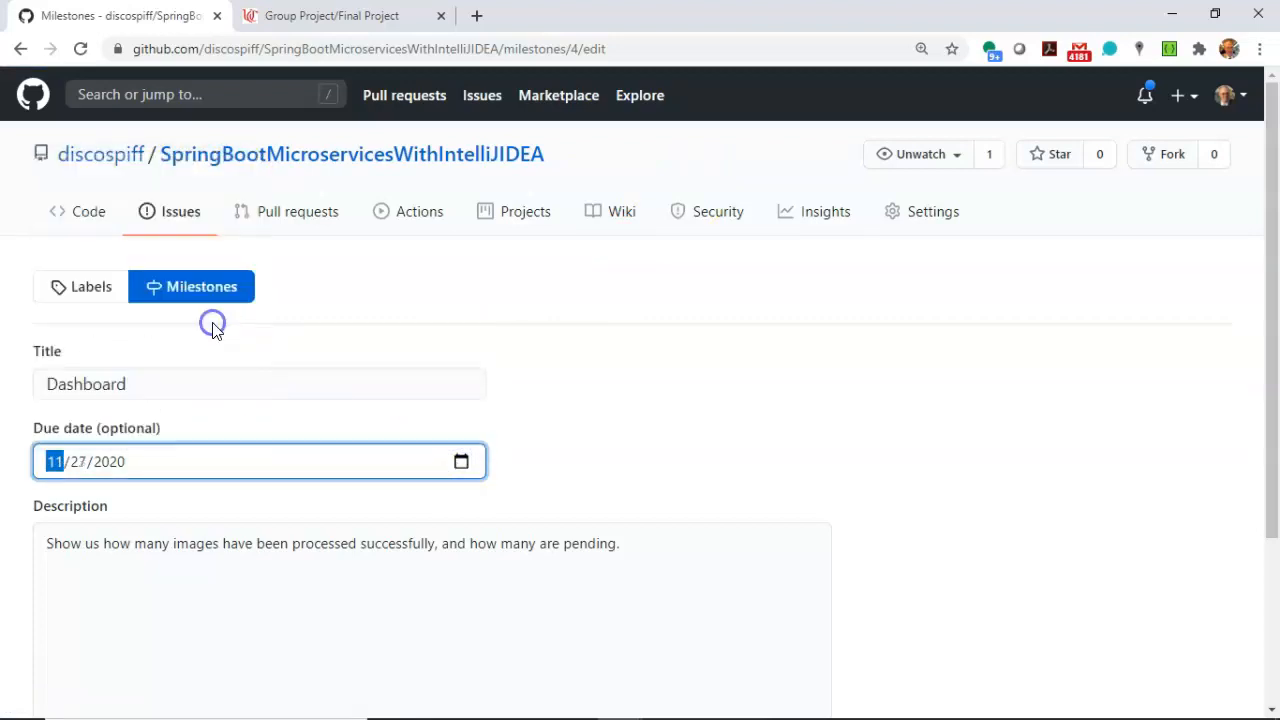
scroll(377, 543, down, 2)
click(1122, 545)
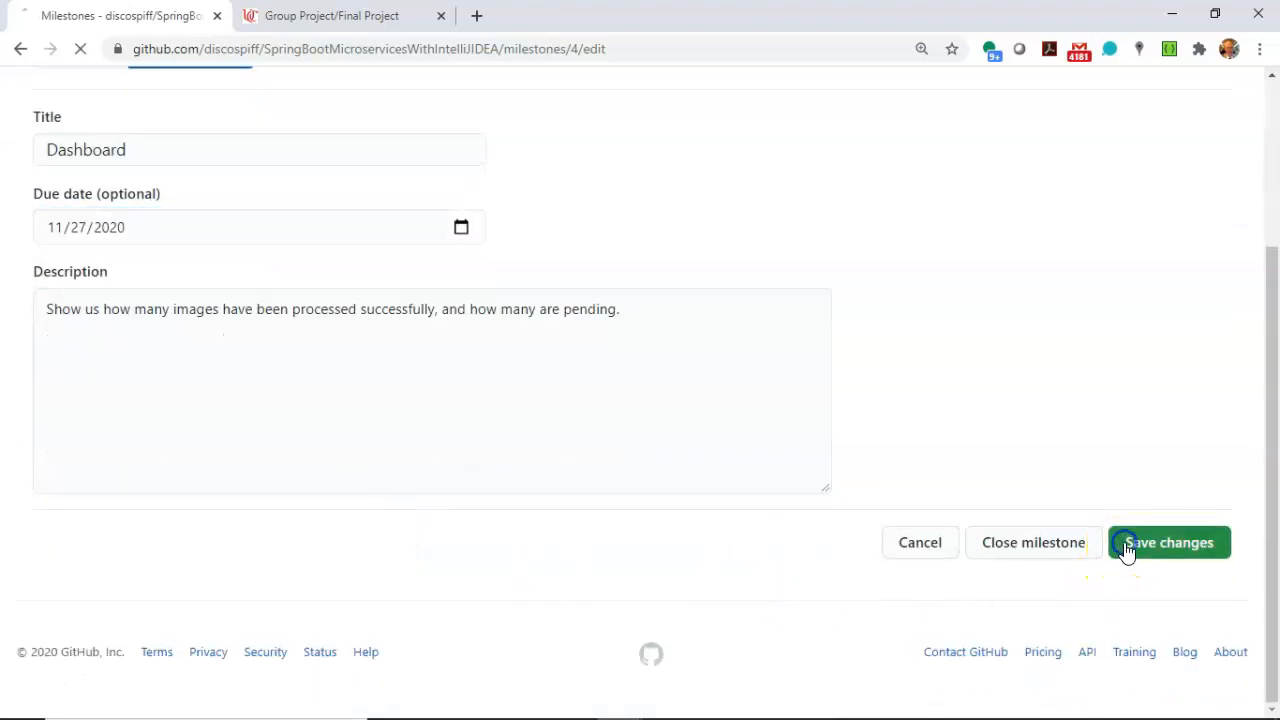
scroll(590, 415, down, 2)
scroll(590, 415, down, 1)
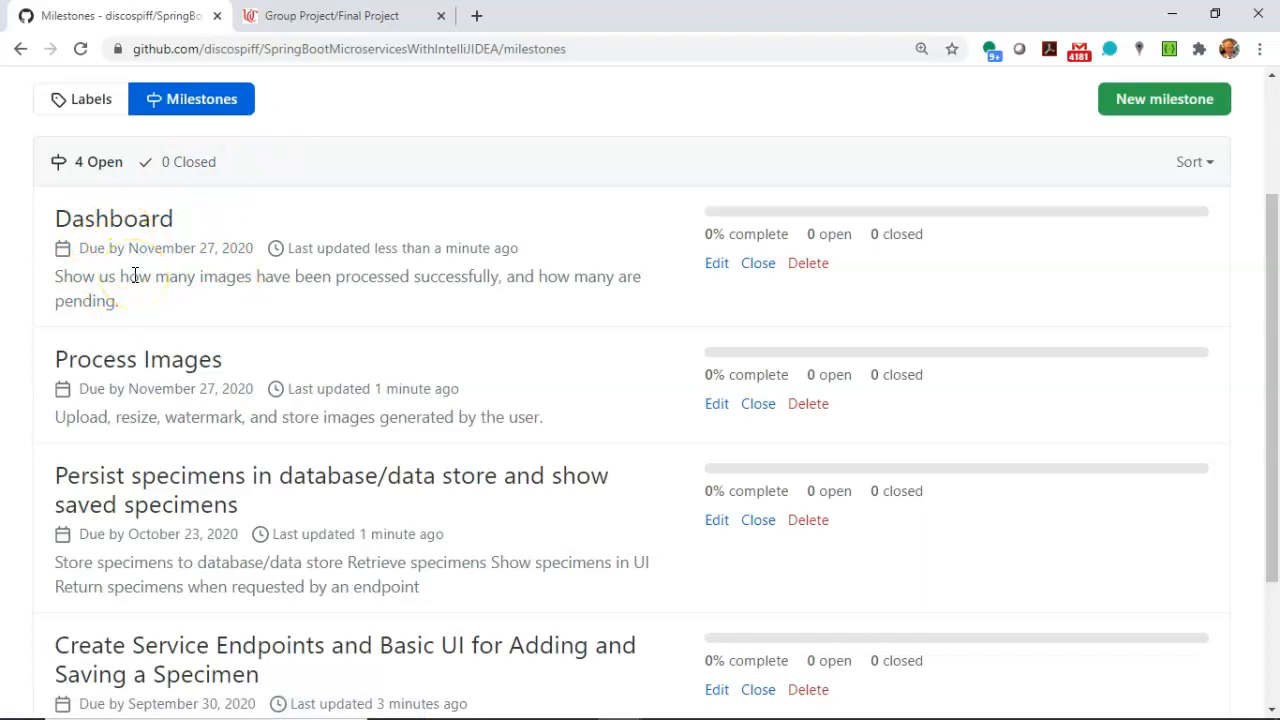
scroll(228, 252, down, 2)
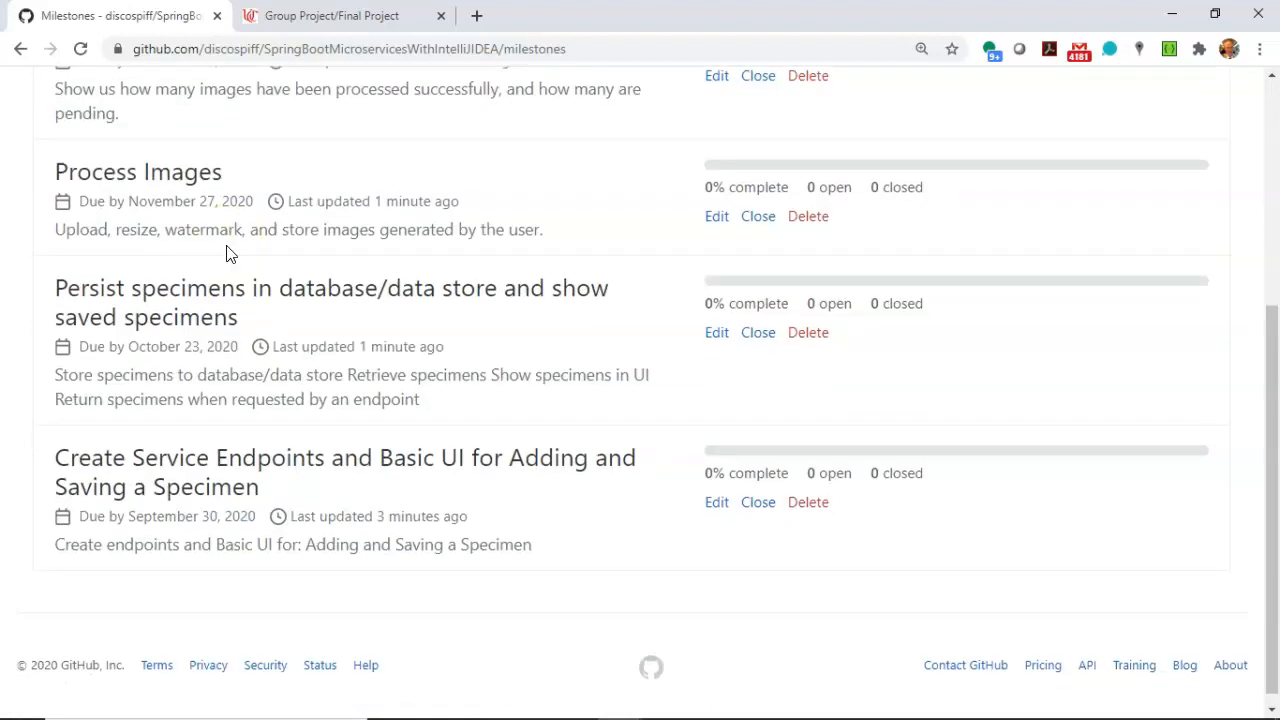
scroll(228, 252, up, 2)
scroll(229, 249, down, 2)
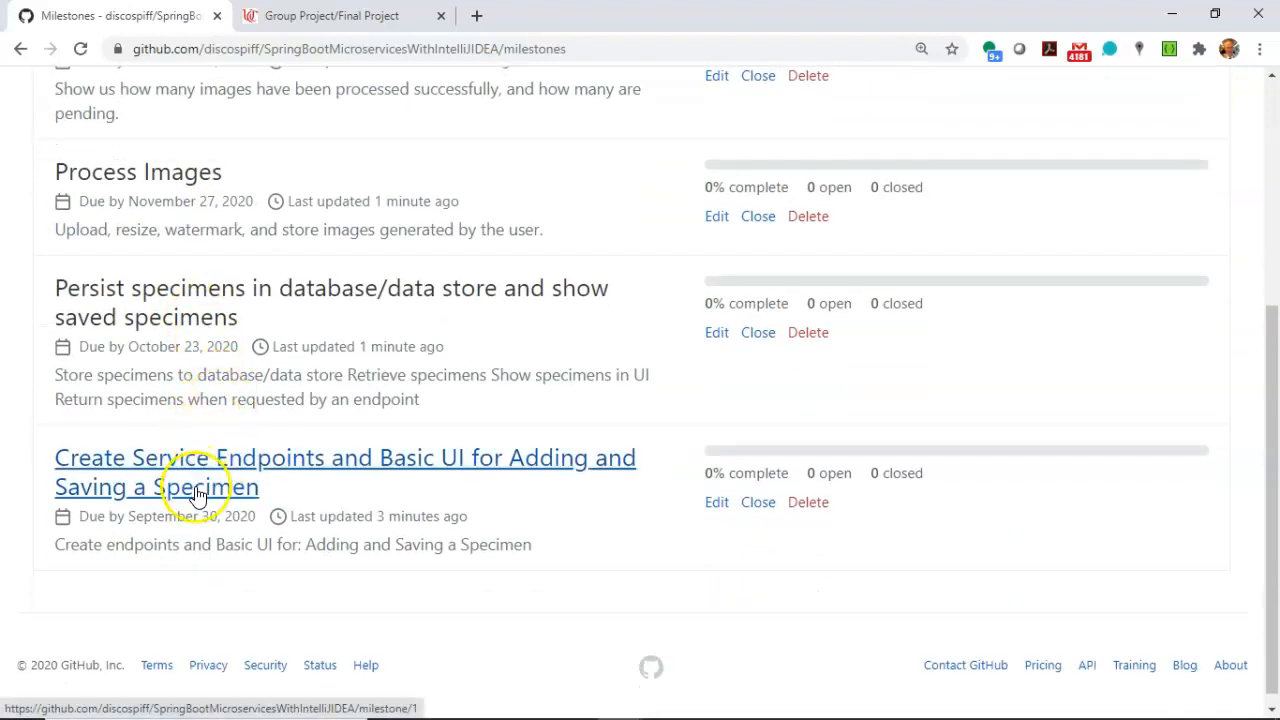
Review the list of milestones and open the "Create Service Endpoints and Basic UI for Adding and Saving a Specimen" milestone.
scroll(200, 328, up, 2)
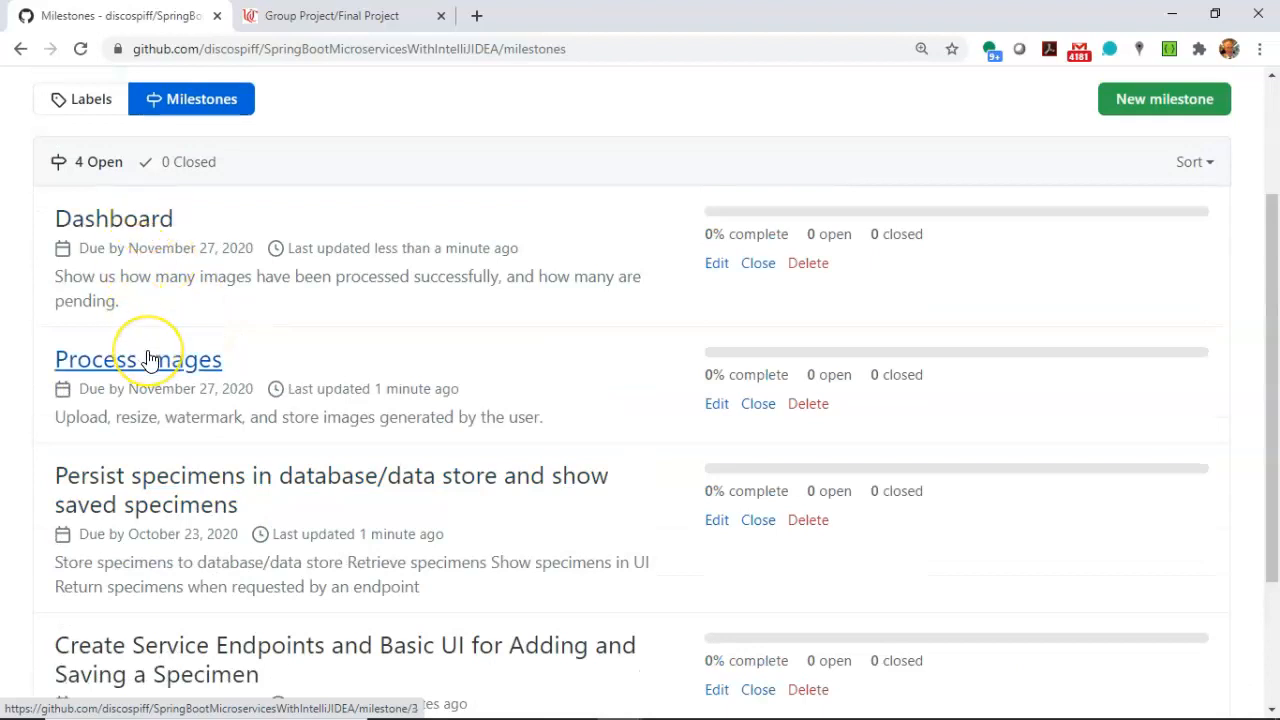
scroll(148, 360, down, 2)
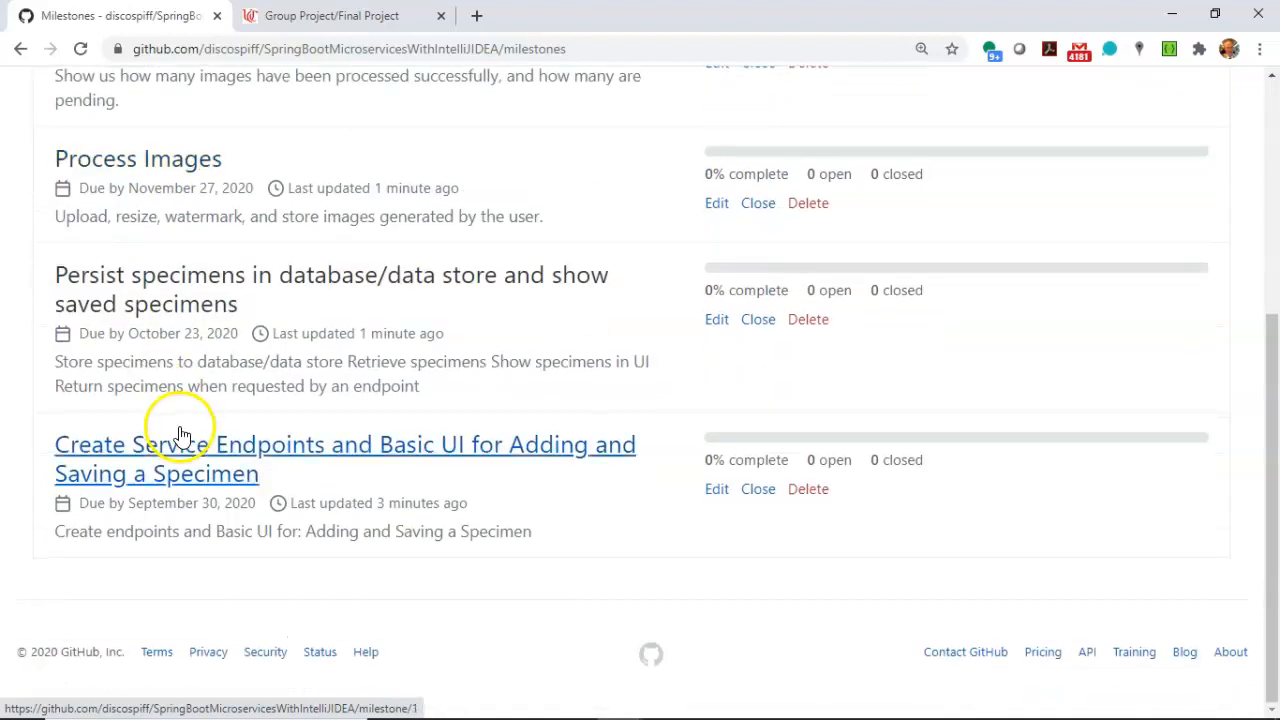
click(196, 484)
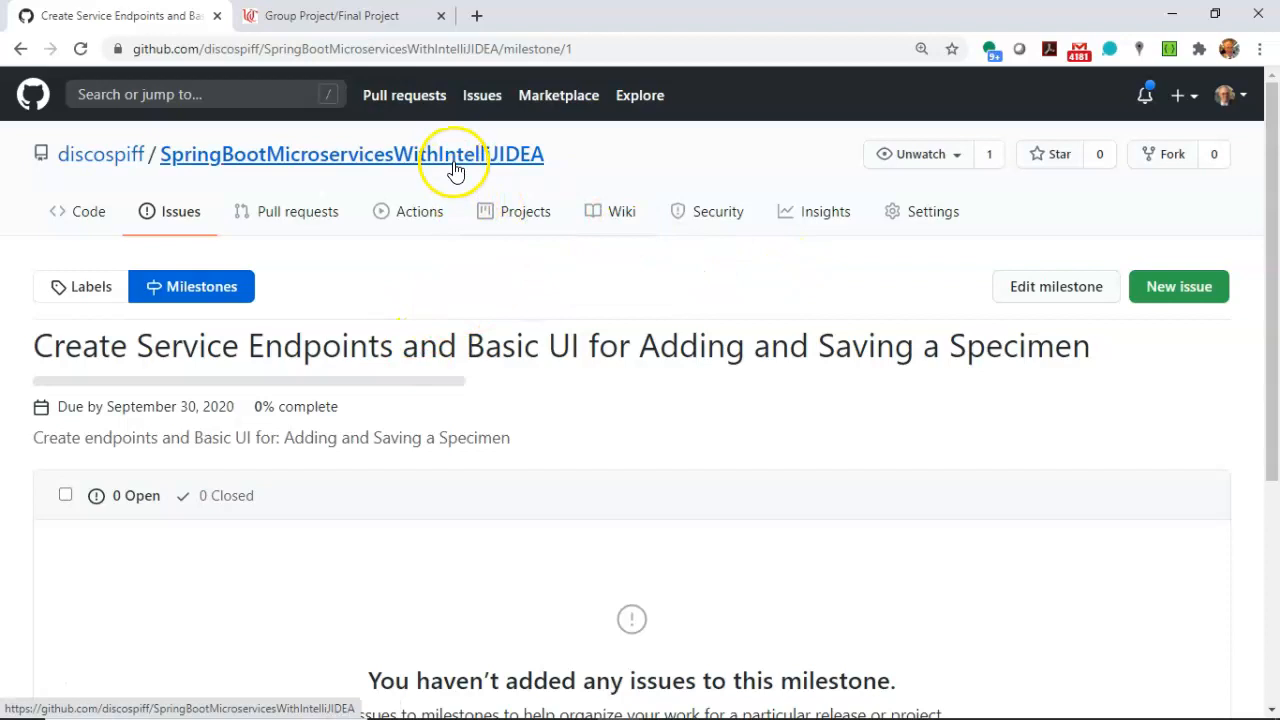
Start a new project board in the SpringBootMicroservicesWithIntelliJIDEA repository and name it "Create Project Foundation".
click(455, 170)
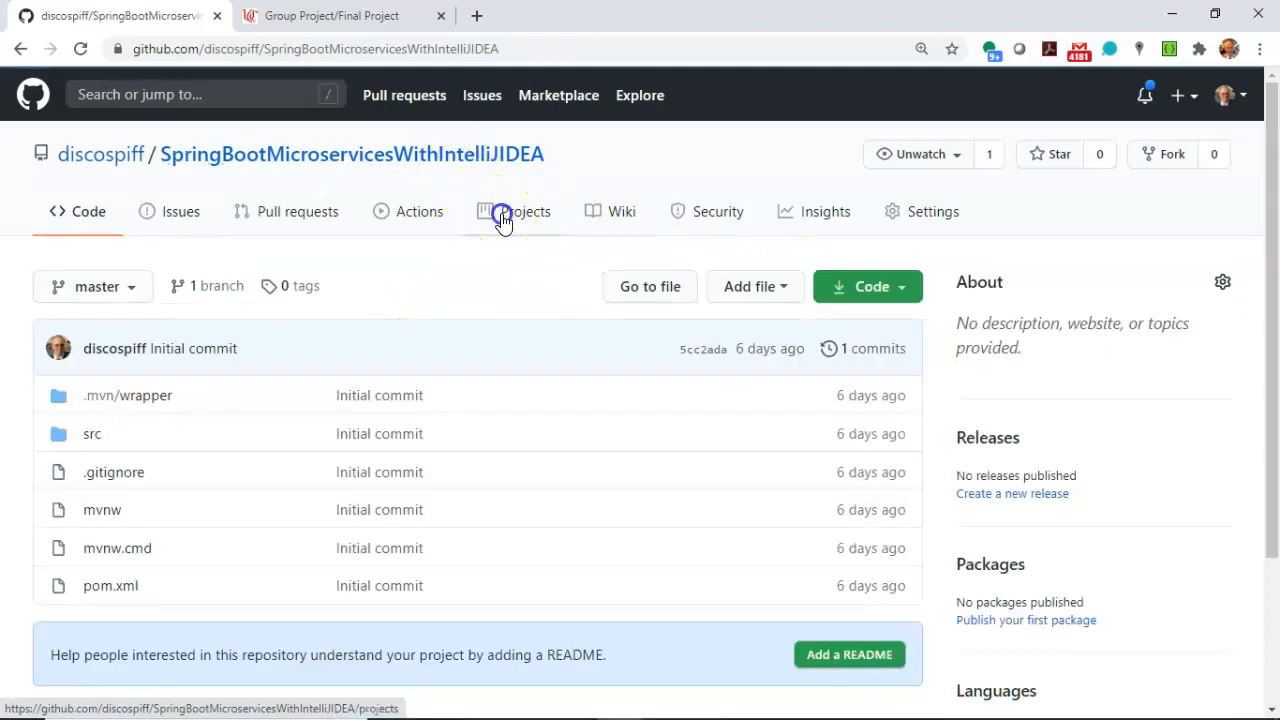
click(500, 215)
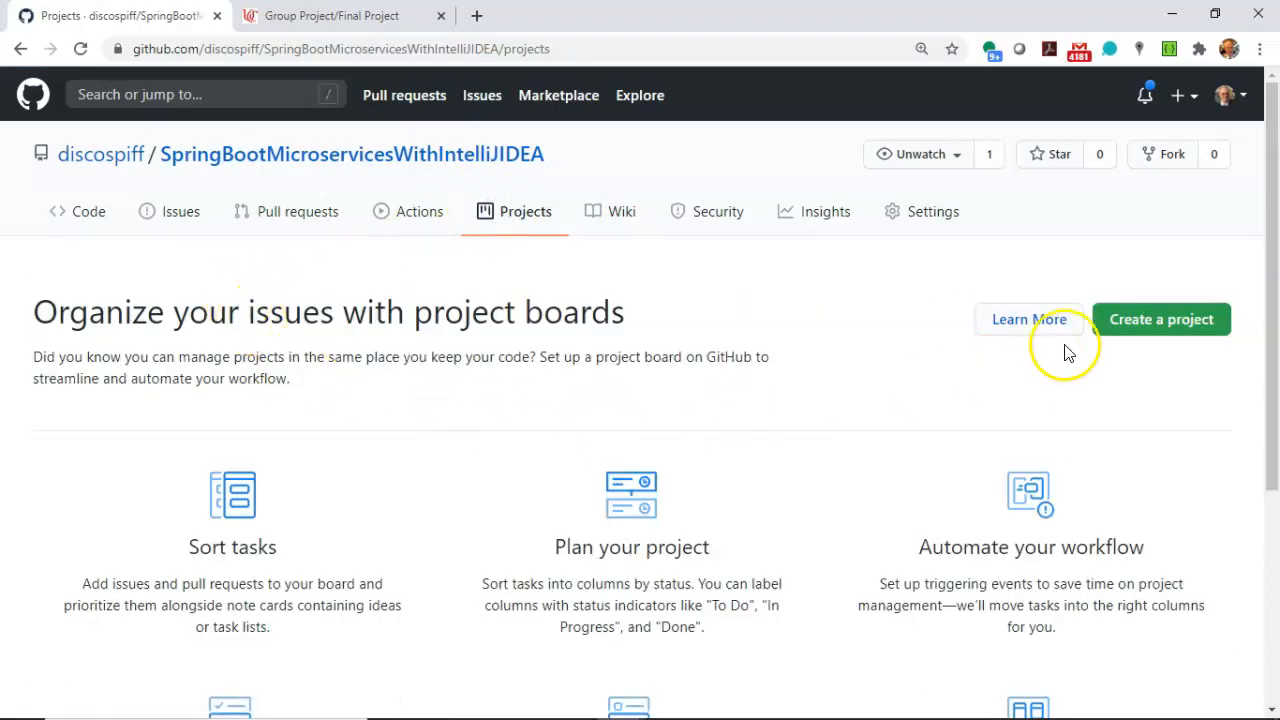
click(1127, 328)
scroll(458, 378, down, 2)
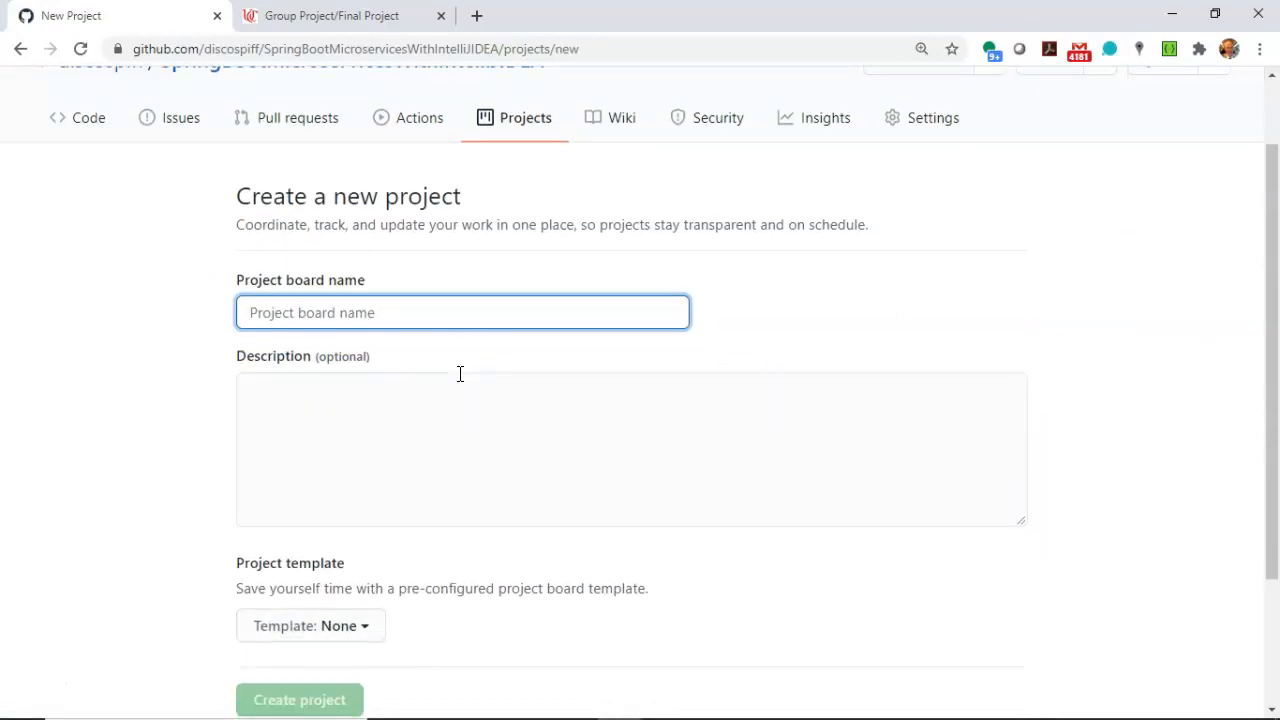
text(Create Project Foundation)
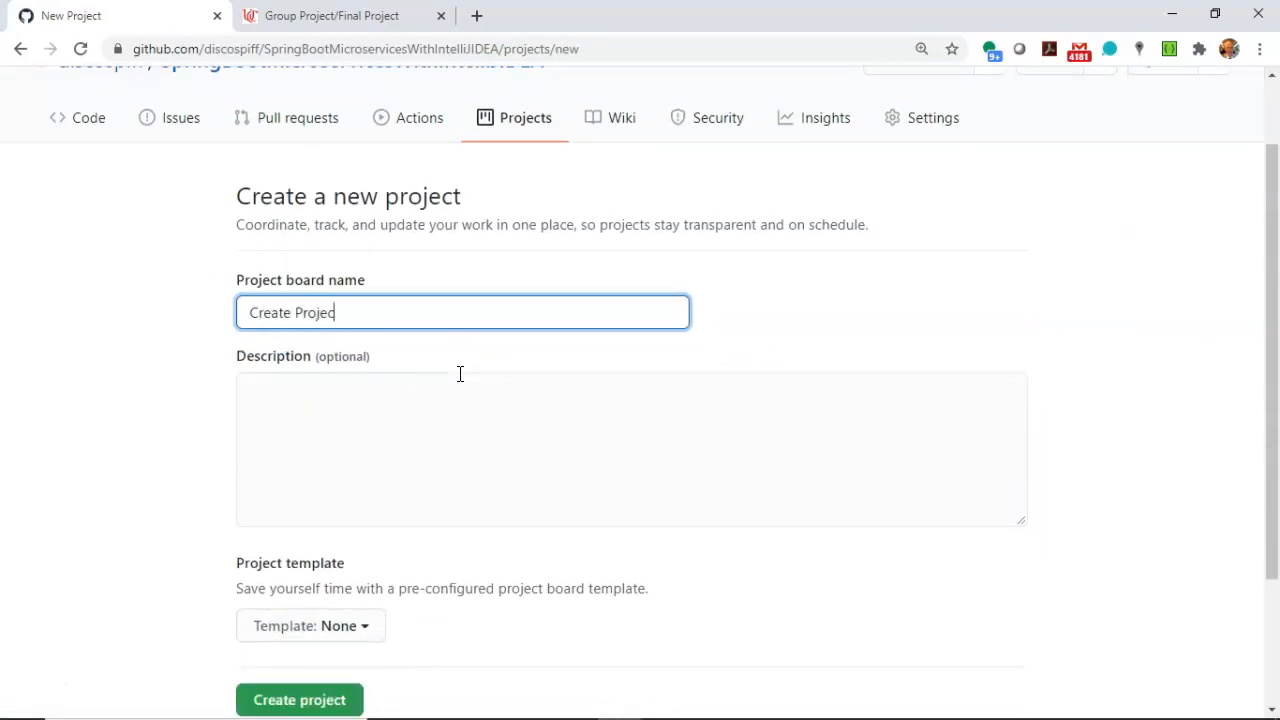
Enter "Getting us started for development" as the project board's description.
click(463, 420)
text(Getting us s)
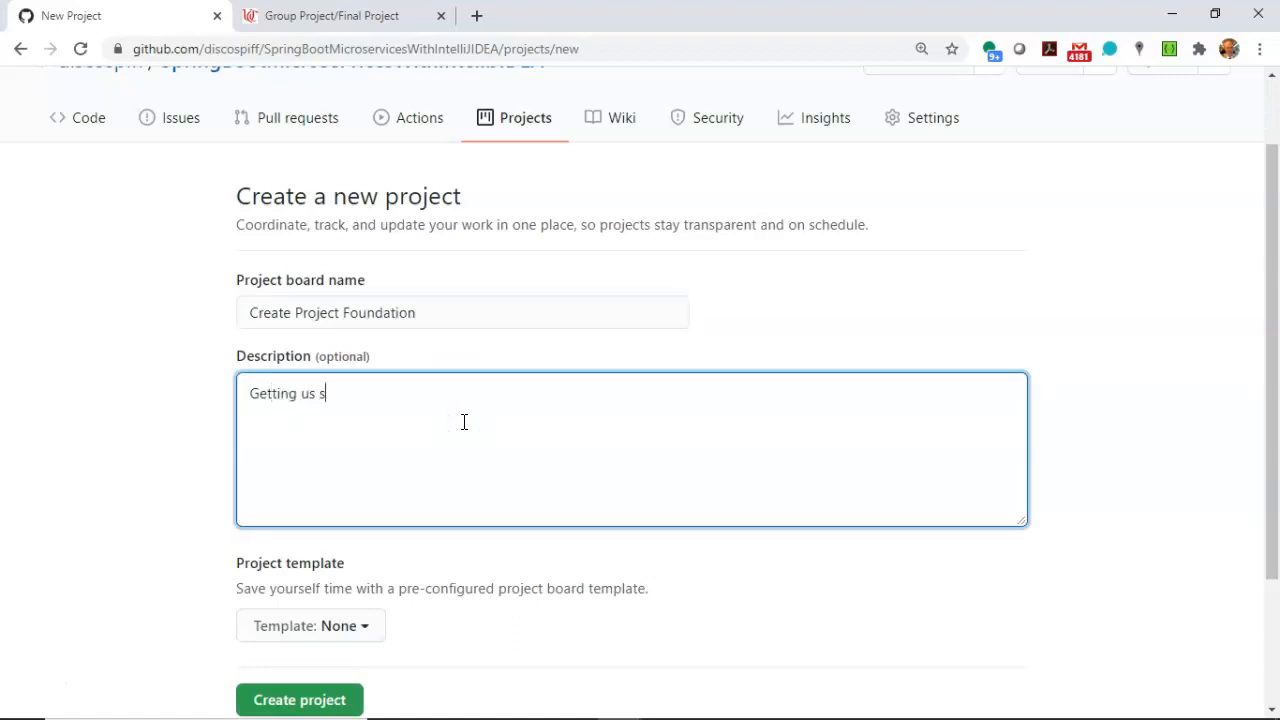
text(tarted for development)
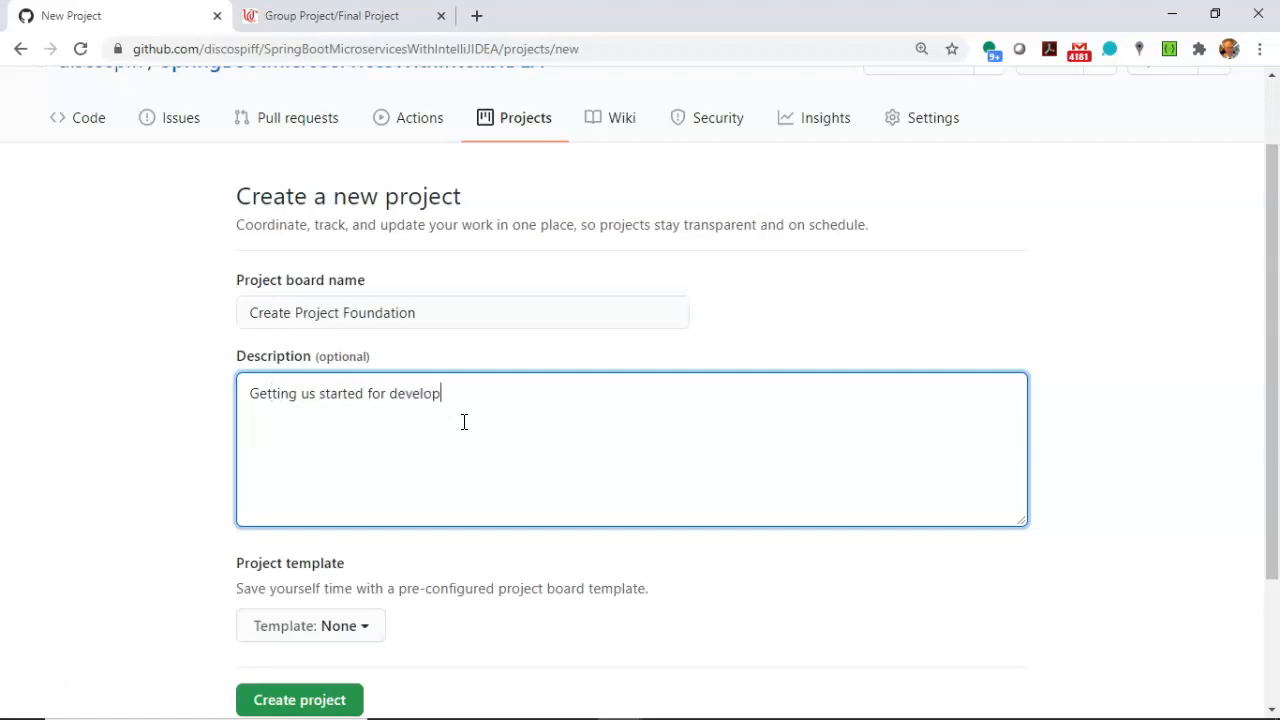
Choose the Automated kanban template and create the project board.
scroll(464, 425, down, 2)
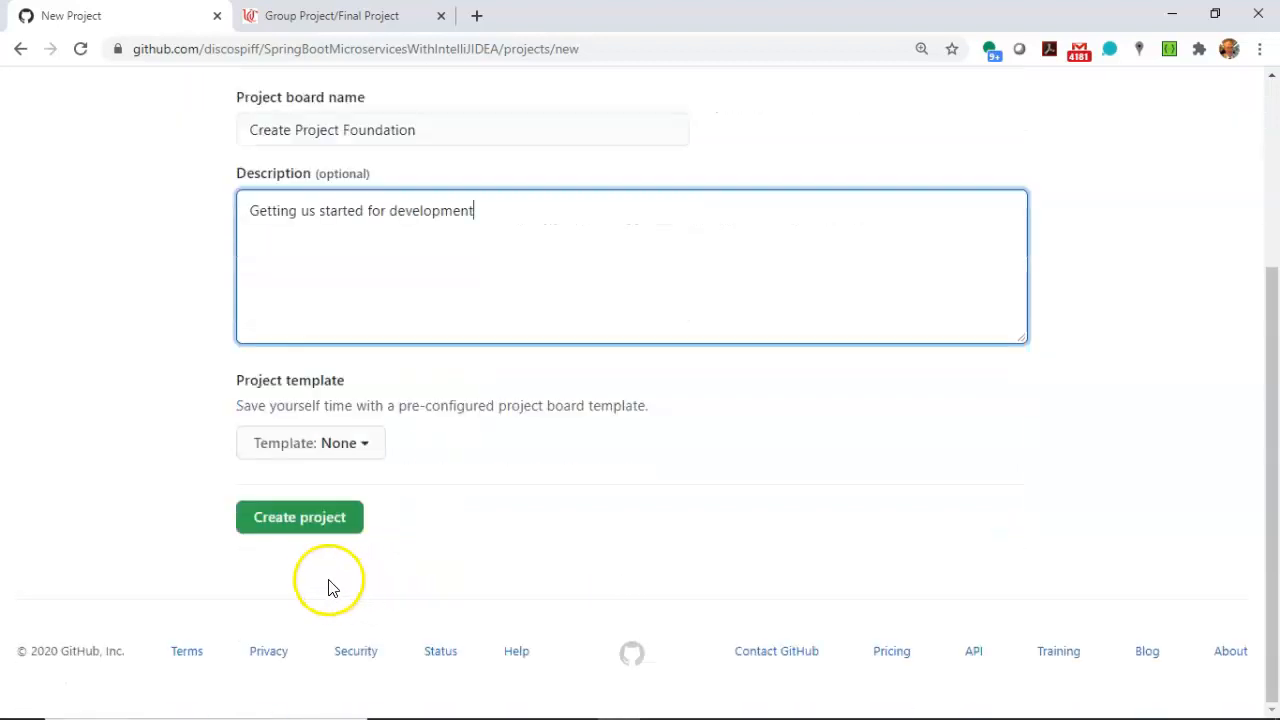
click(300, 443)
click(391, 674)
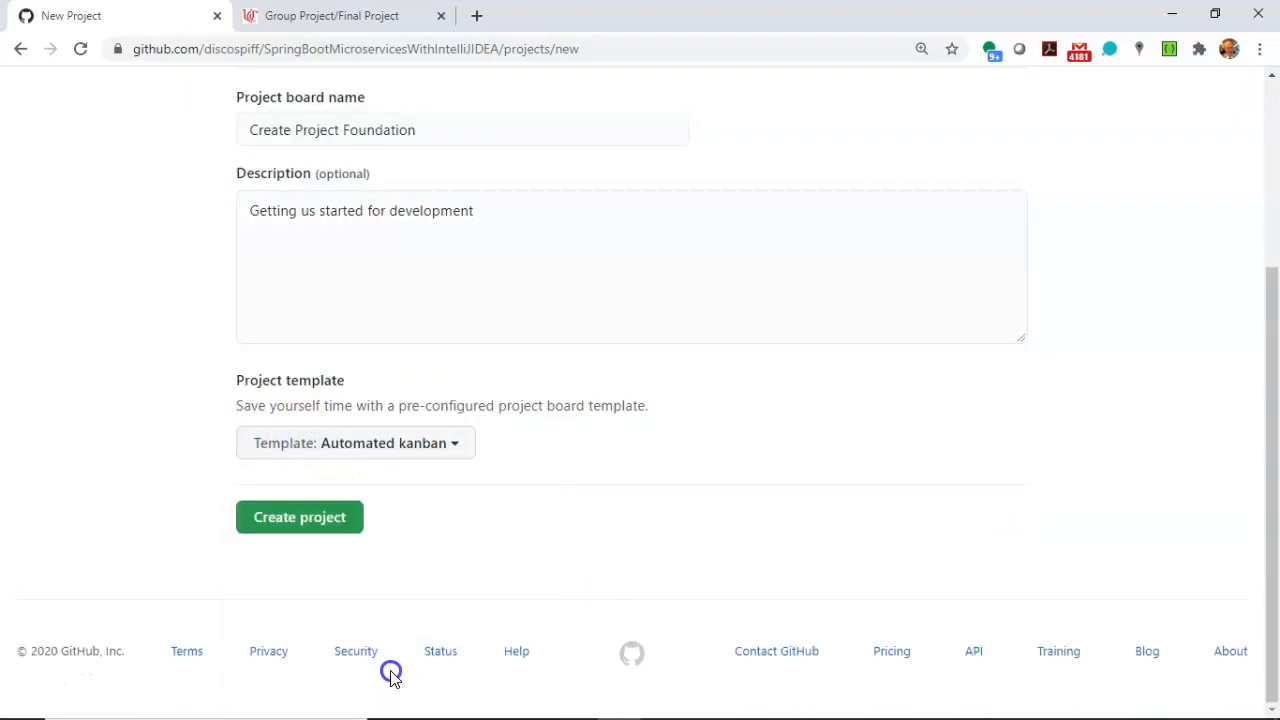
click(320, 543)
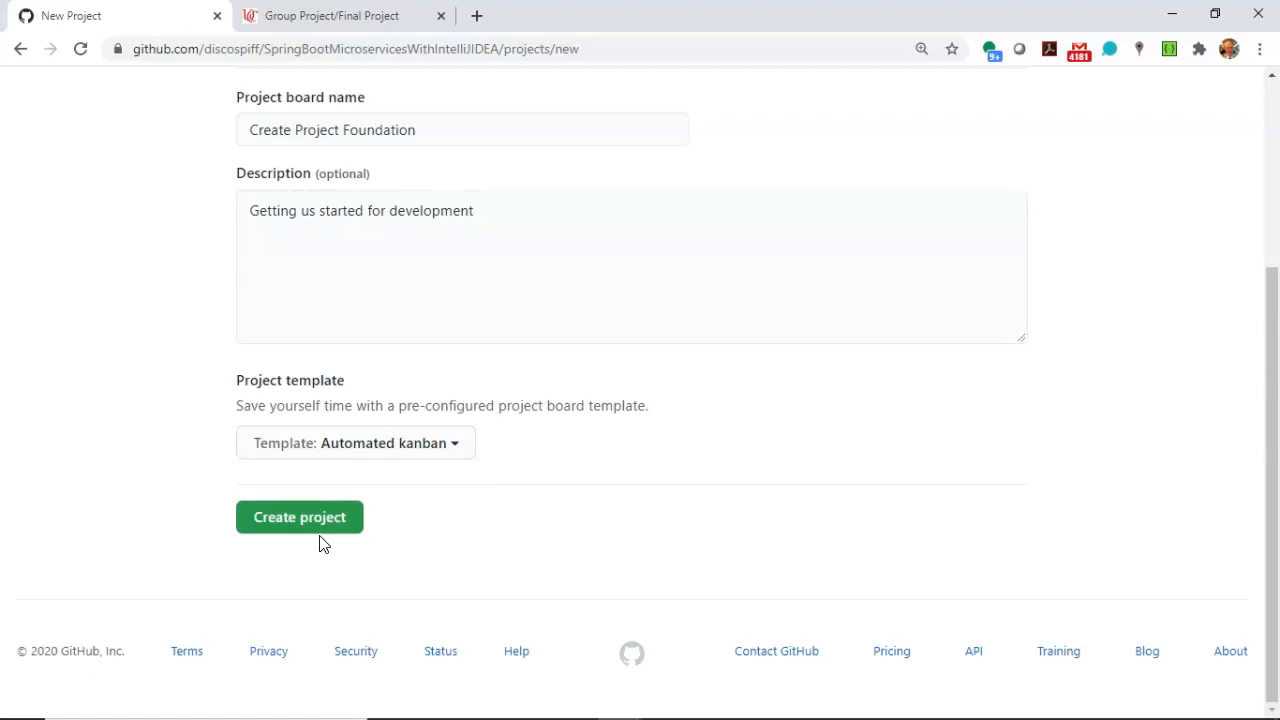
click(316, 520)
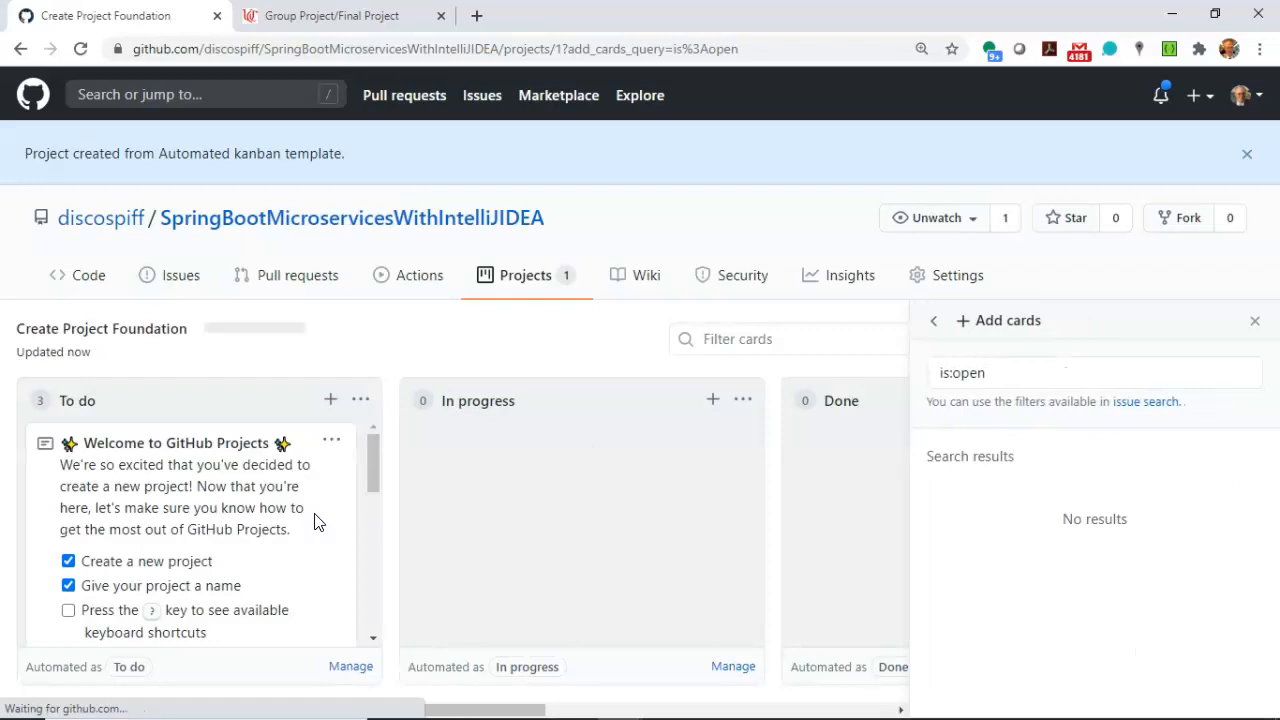
Delete the template's sample notes from the To do column.
scroll(314, 522, down, 2)
scroll(314, 522, up, 2)
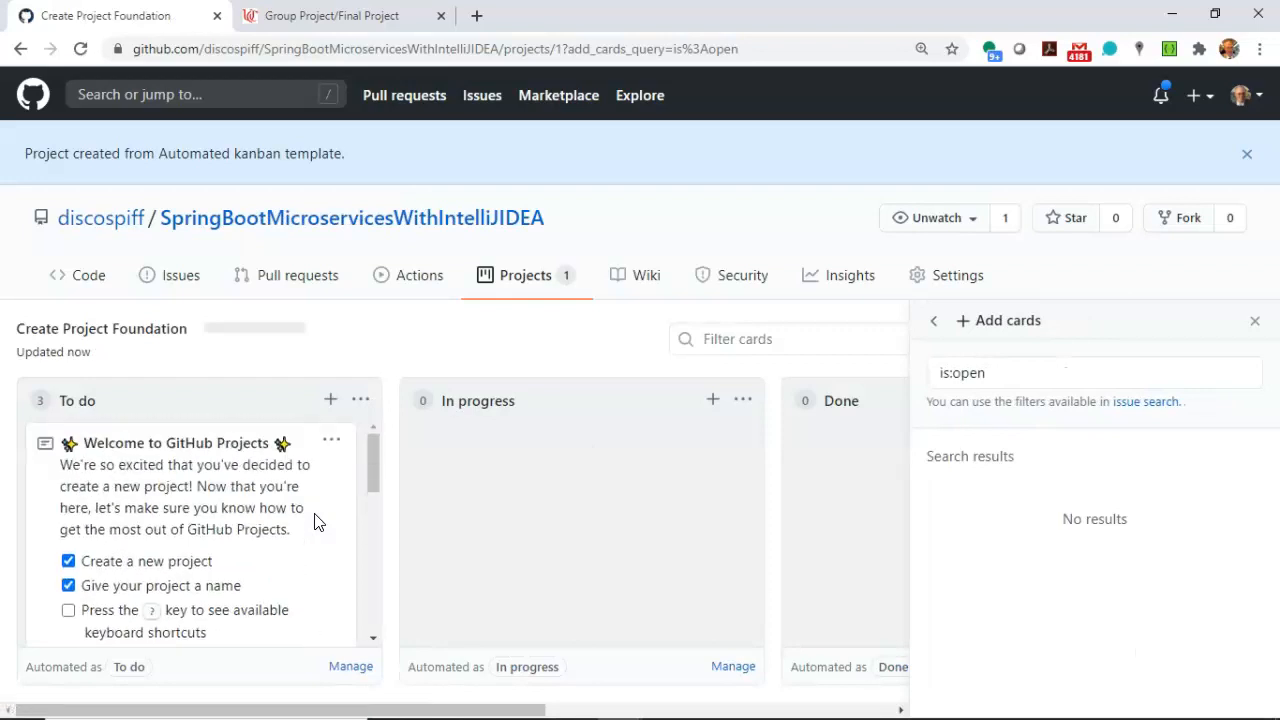
click(331, 440)
click(293, 638)
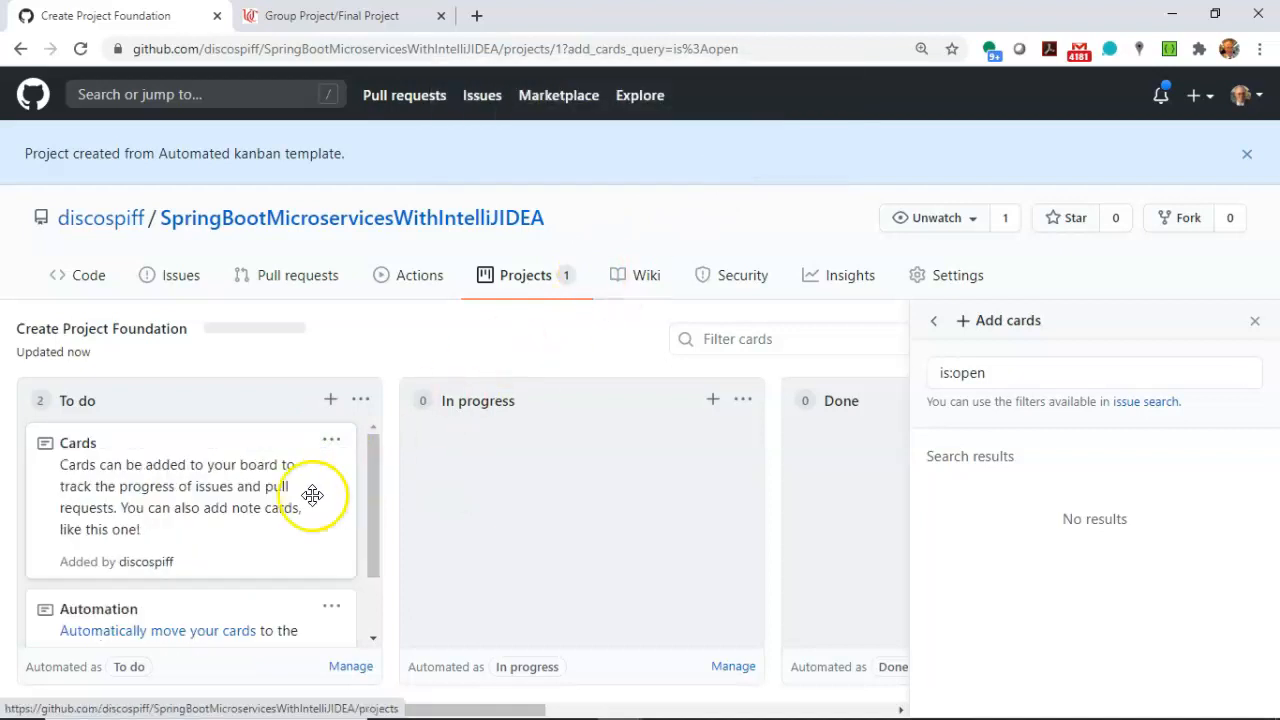
click(327, 443)
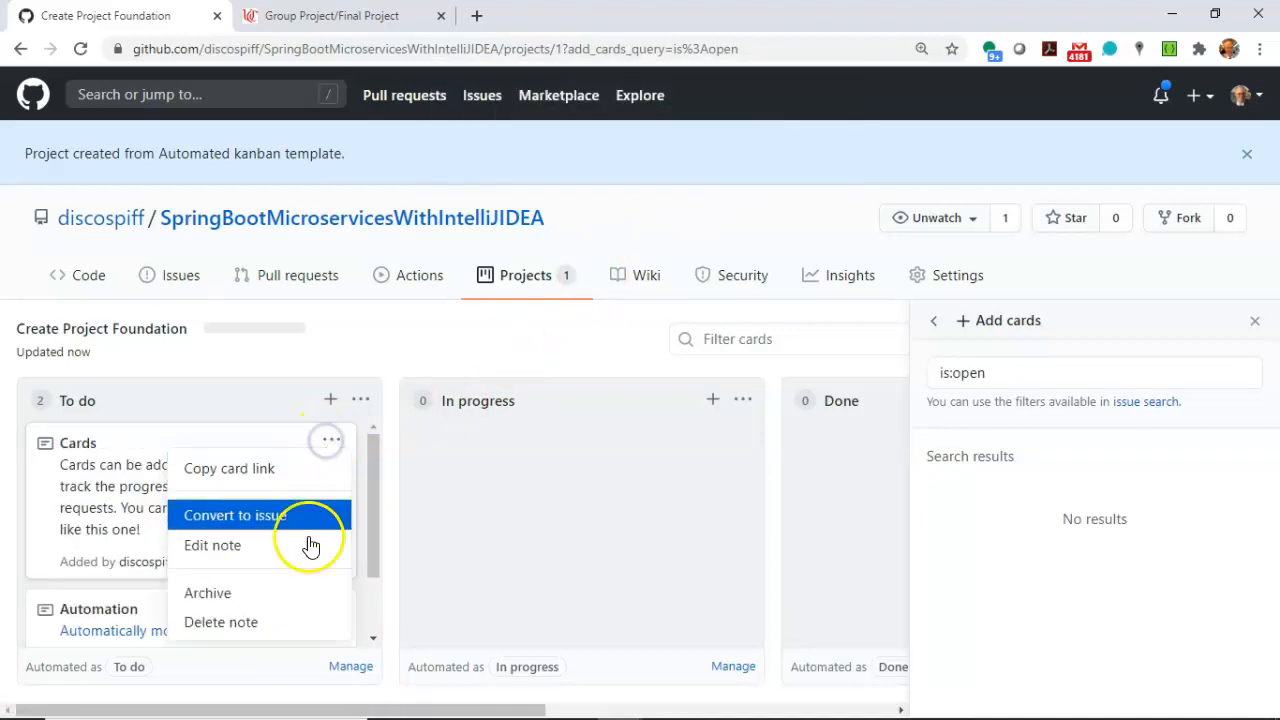
click(308, 620)
click(735, 162)
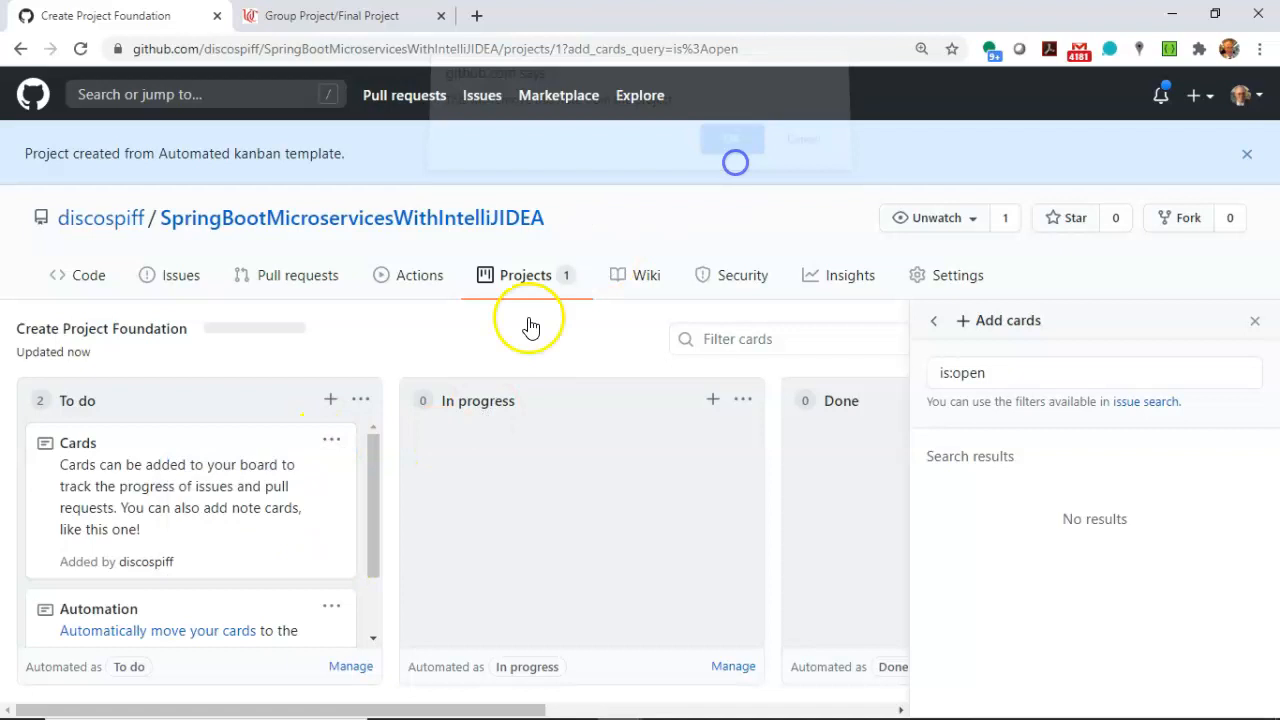
Add an "Install IntelliJ" note to the To do column.
click(330, 400)
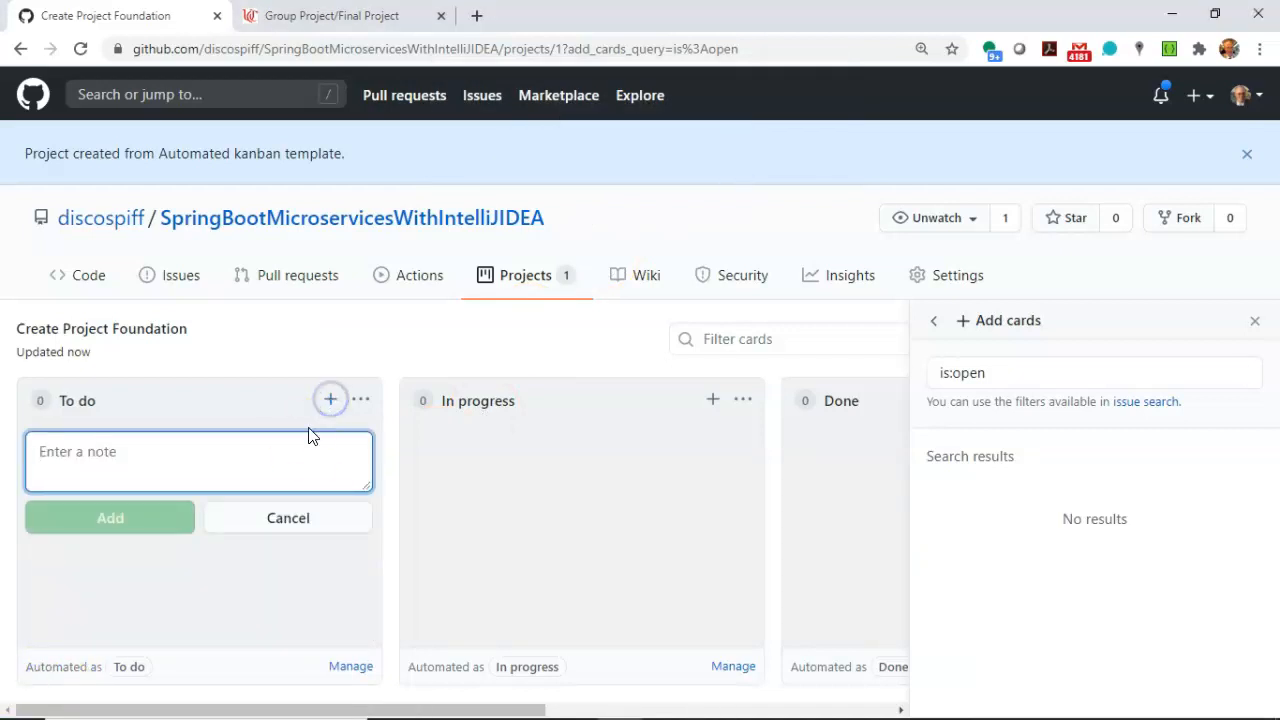
text(Install IntelliJ)
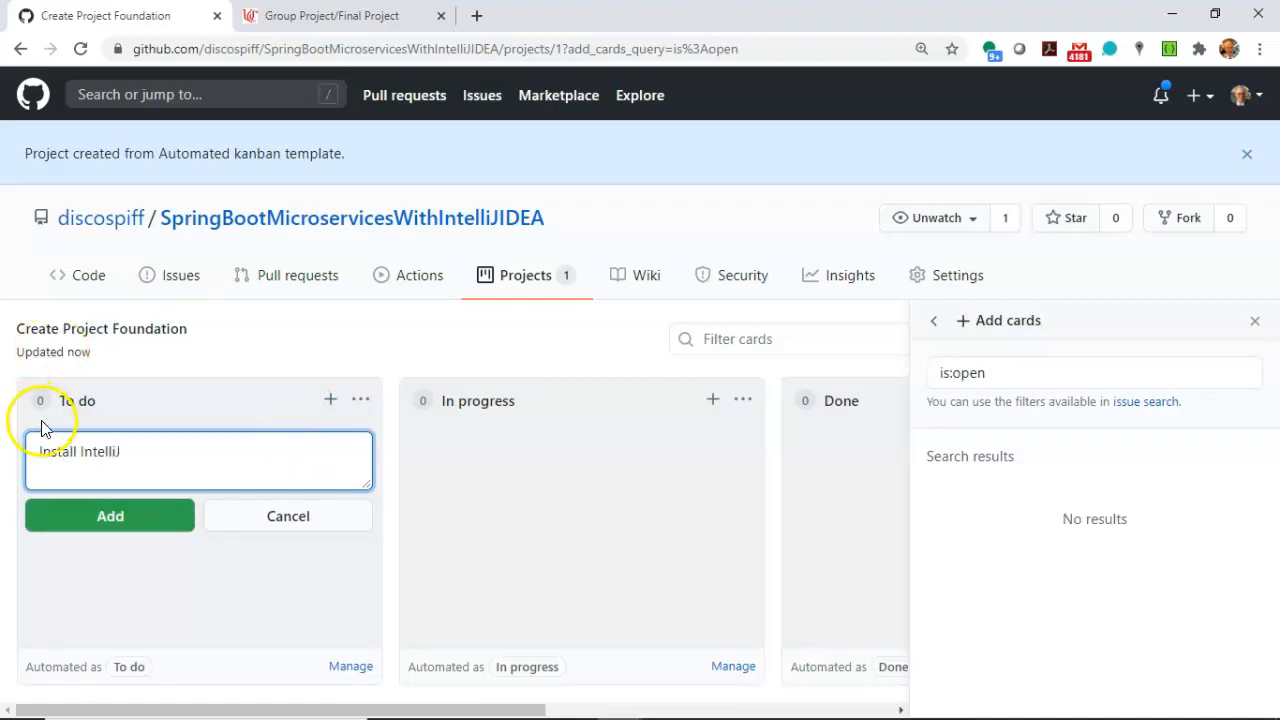
click(88, 512)
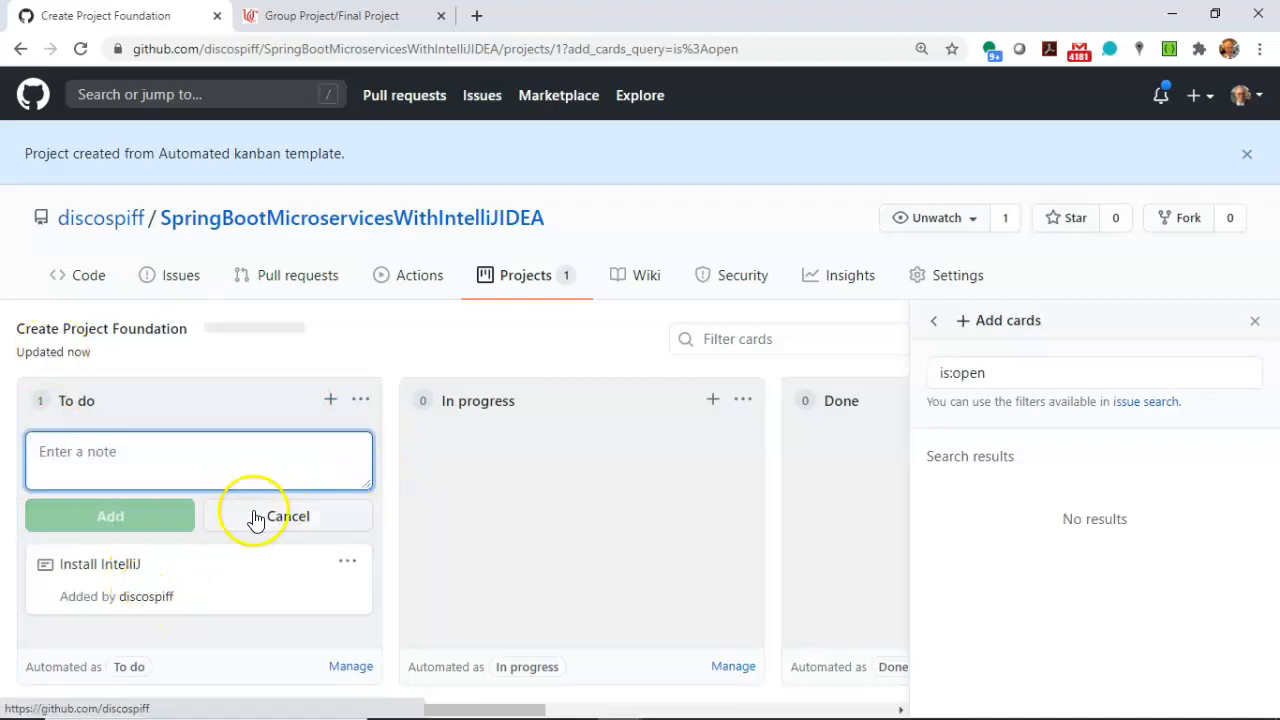
Convert the Install IntelliJ note to an issue, keeping its title and leaving the body empty.
click(356, 563)
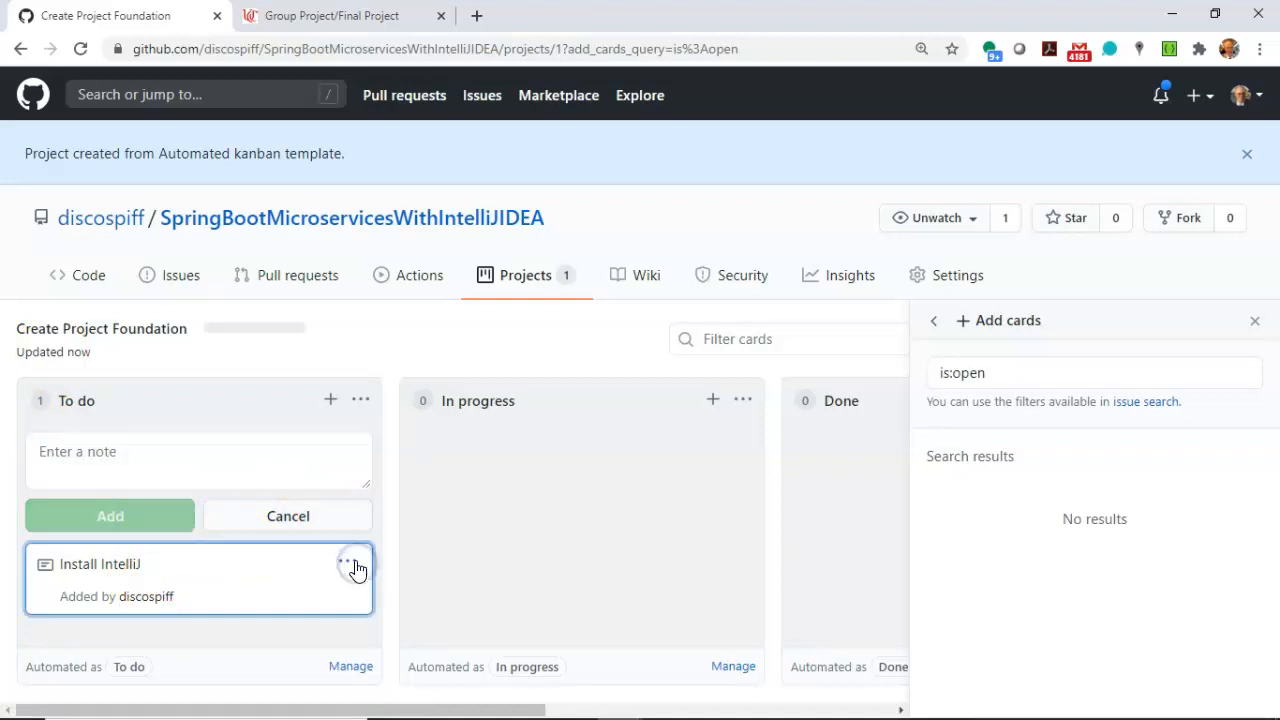
click(356, 568)
scroll(323, 600, down, 2)
scroll(325, 606, up, 1)
scroll(325, 608, up, 1)
click(275, 611)
click(524, 560)
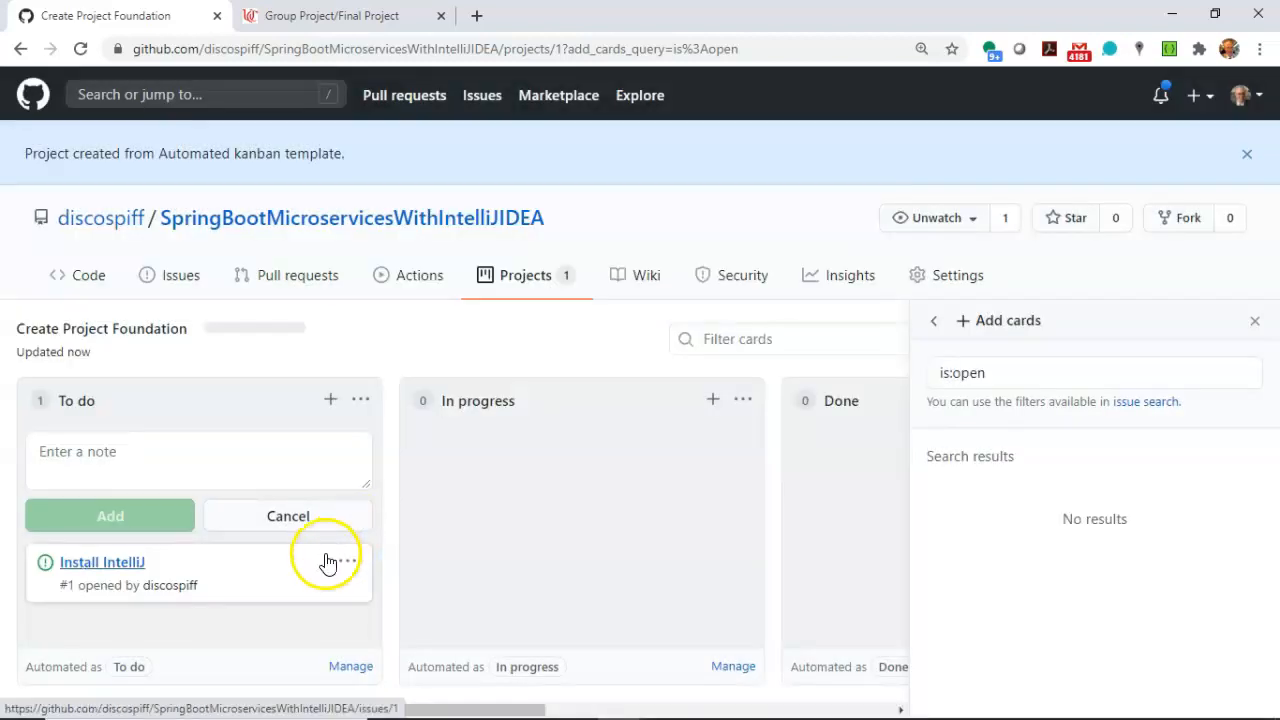
Assign the Install IntelliJ issue to the "Create Service Endpoints and Basic UI for Adding and Saving a Specimen" milestone.
click(325, 553)
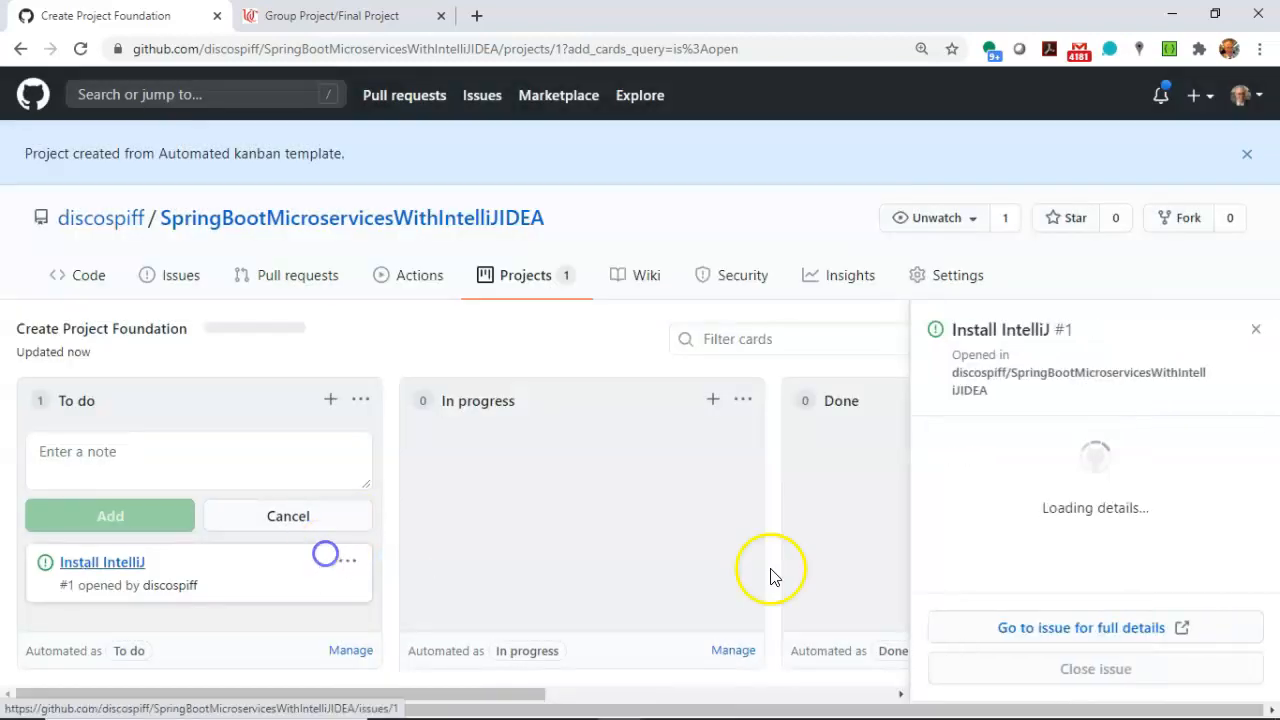
scroll(1051, 517, down, 5)
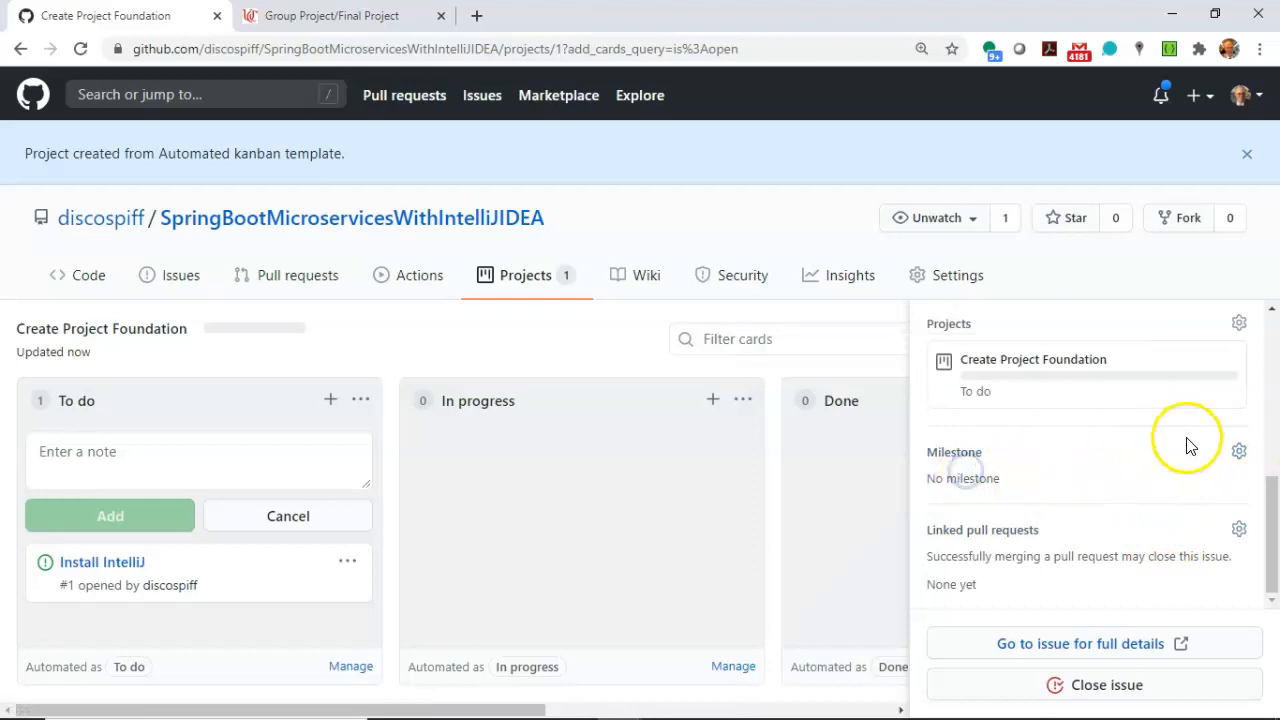
click(1239, 451)
scroll(1160, 512, down, 5)
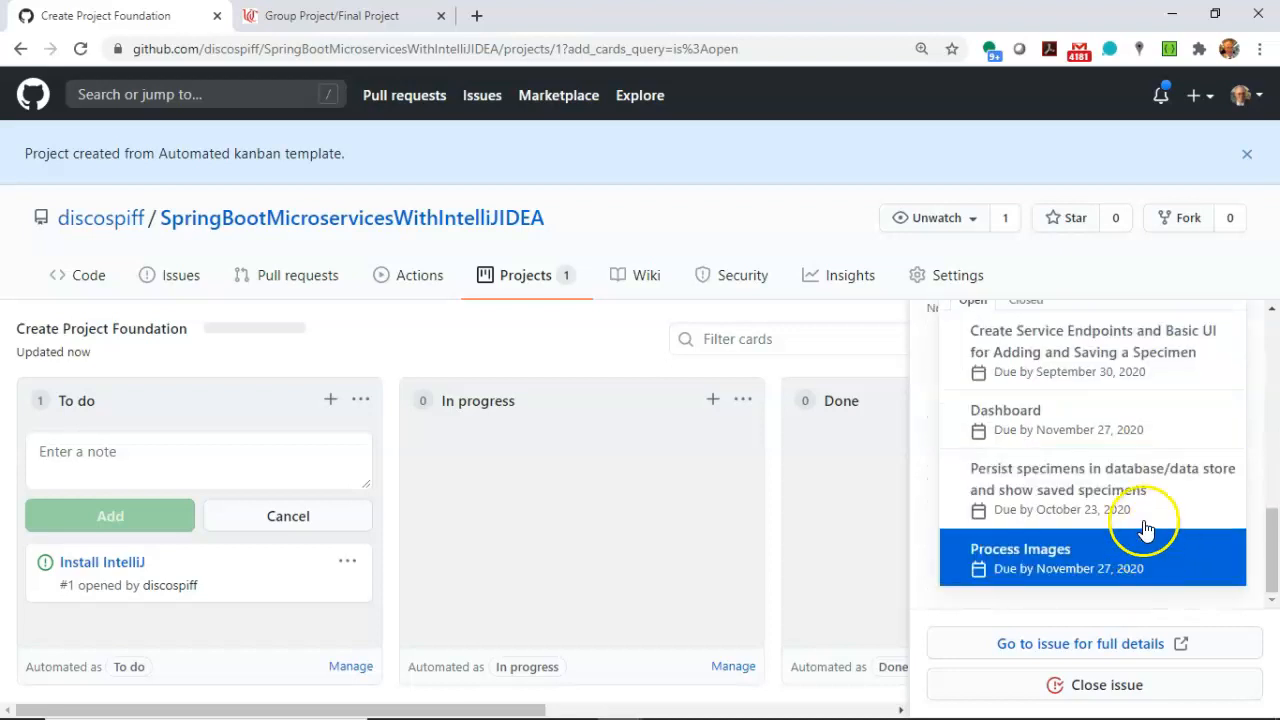
scroll(1143, 515, up, 2)
scroll(1145, 515, down, 2)
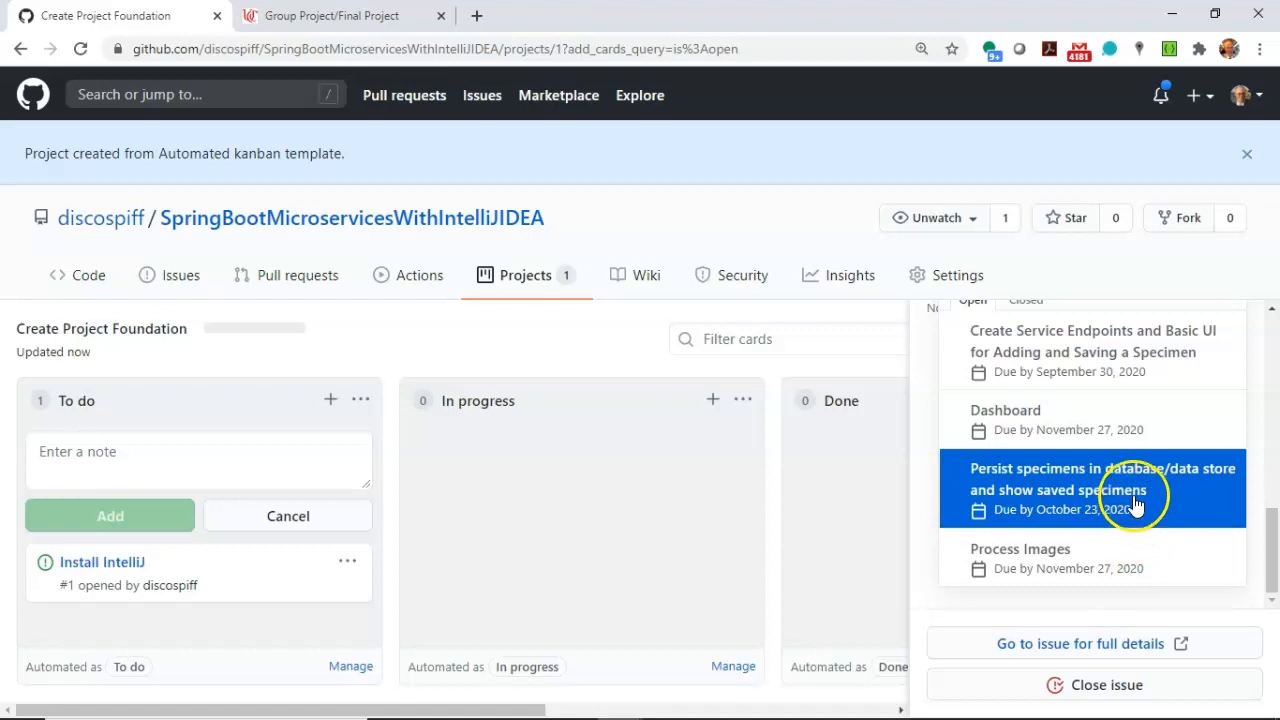
click(1128, 354)
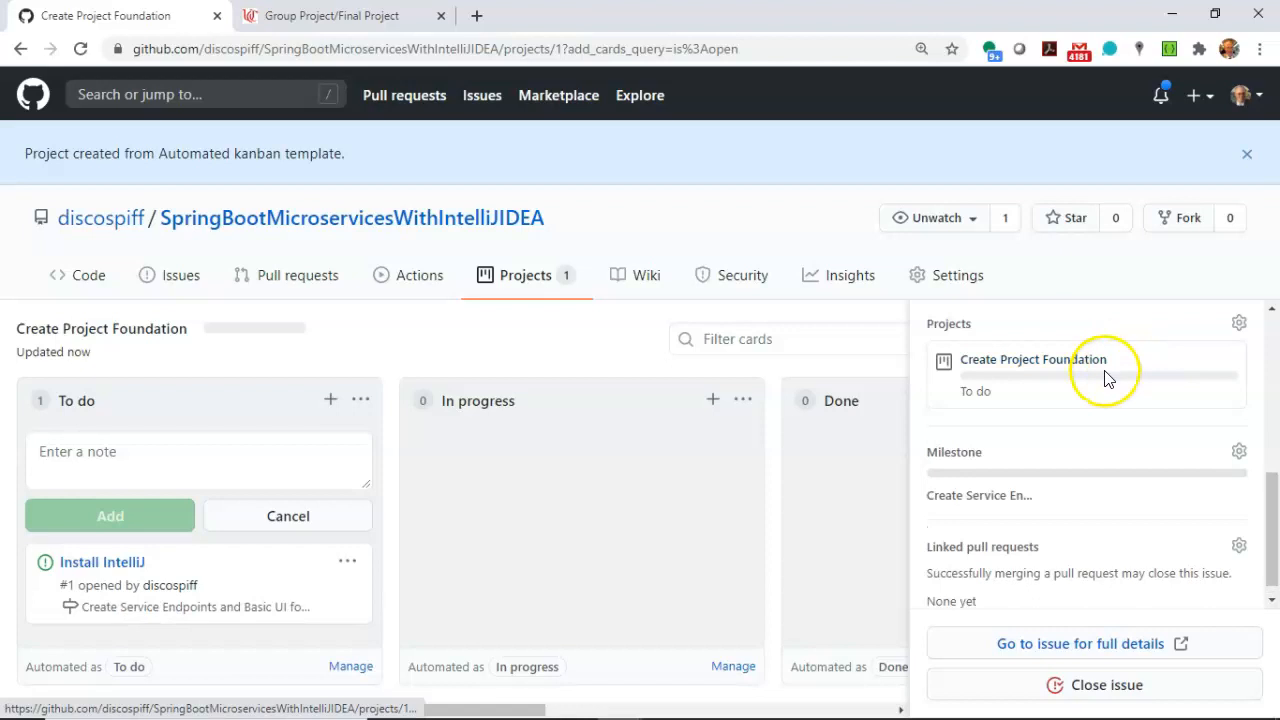
scroll(1040, 432, down, 1)
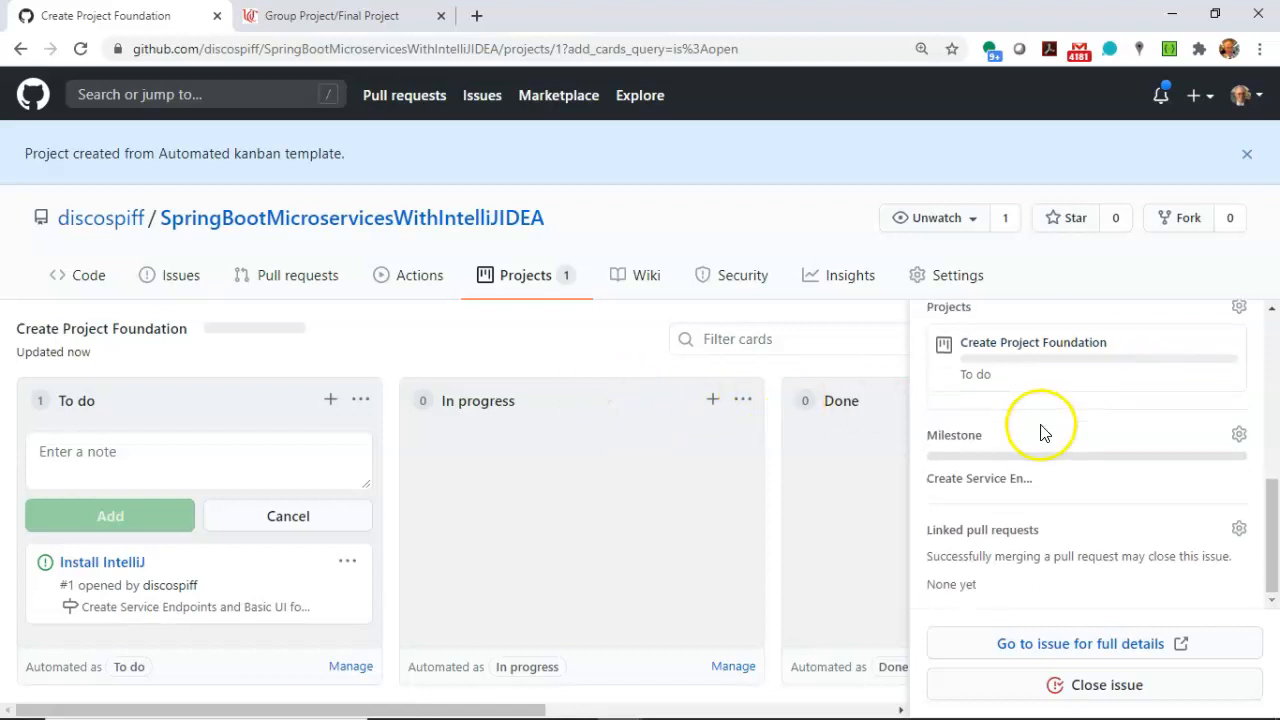
Add a "Setup GitHub project" note to the To do column.
click(119, 452)
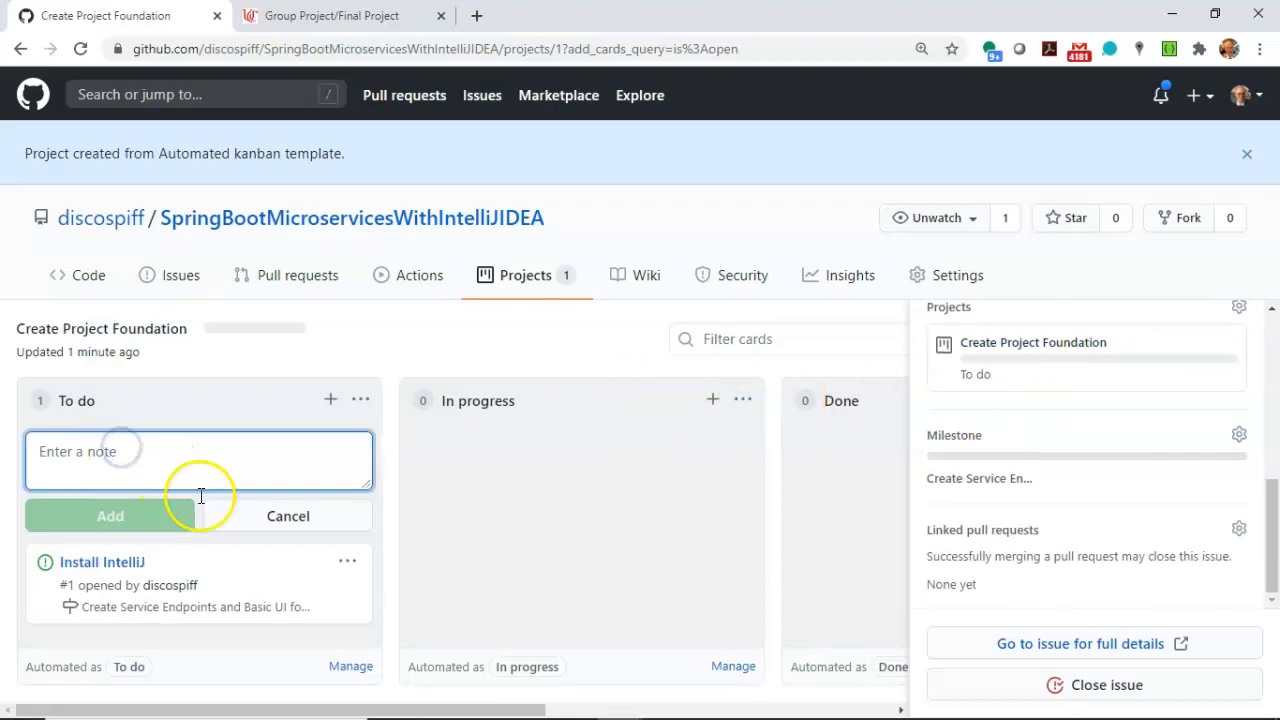
click(331, 401)
click(331, 401)
click(247, 469)
text(Se)
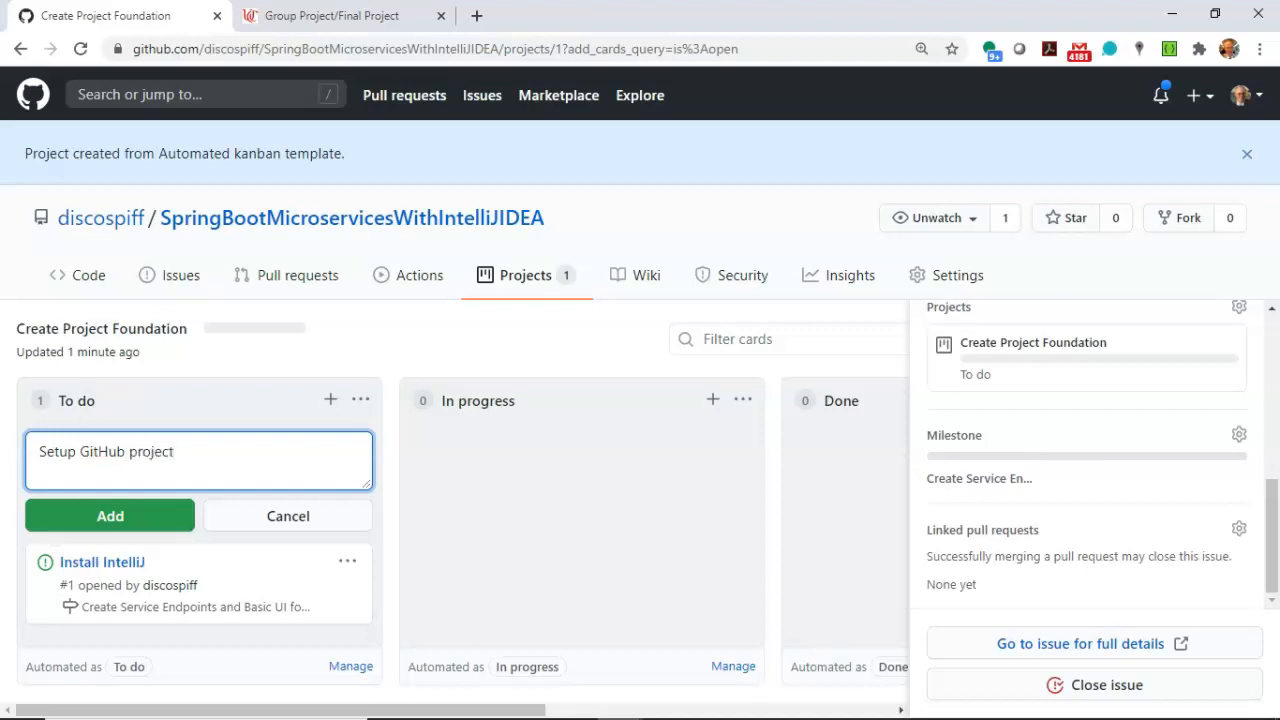
text(tup GitHub project)
click(150, 517)
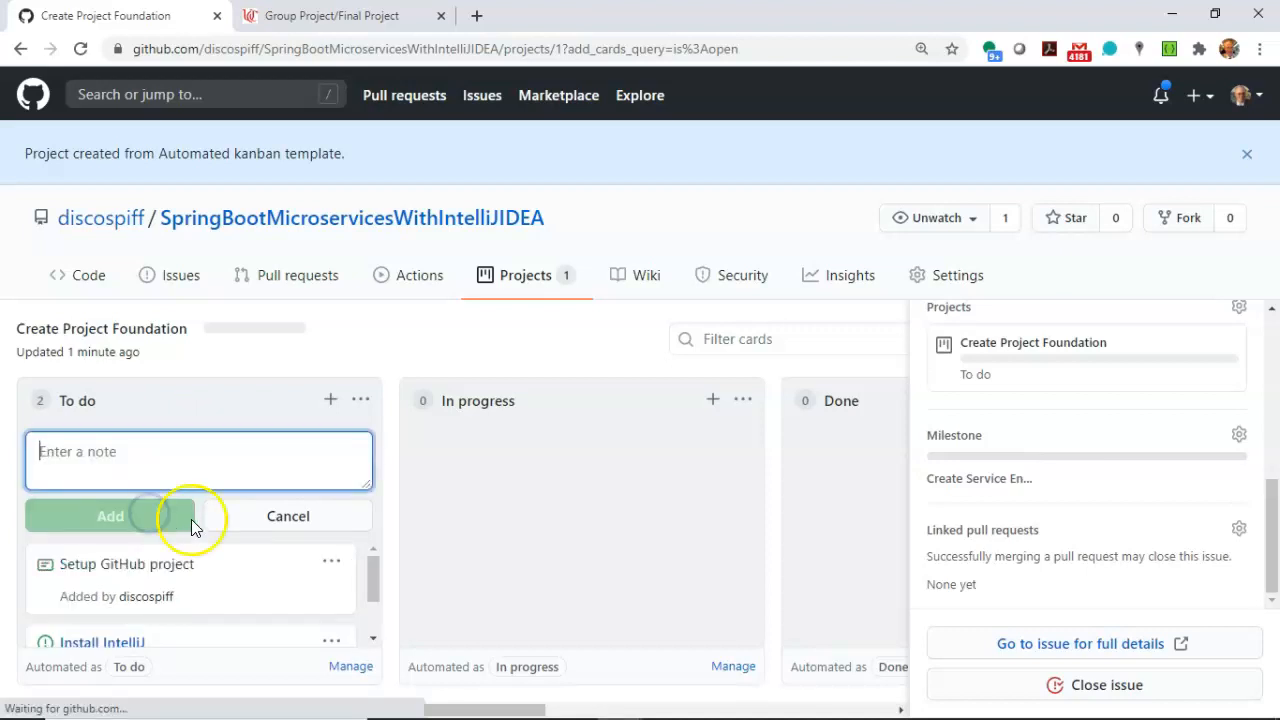
Convert the Setup GitHub project note to an issue with the same title and an empty body.
scroll(337, 560, up, 2)
click(334, 563)
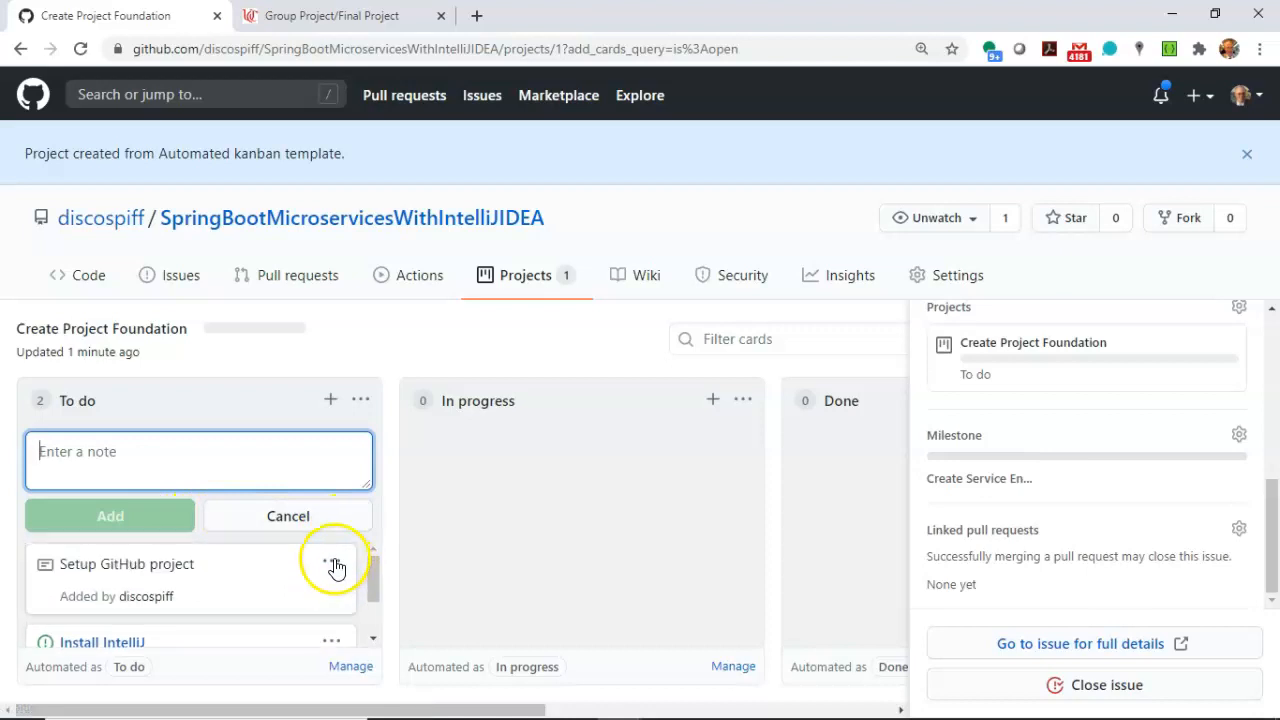
click(277, 637)
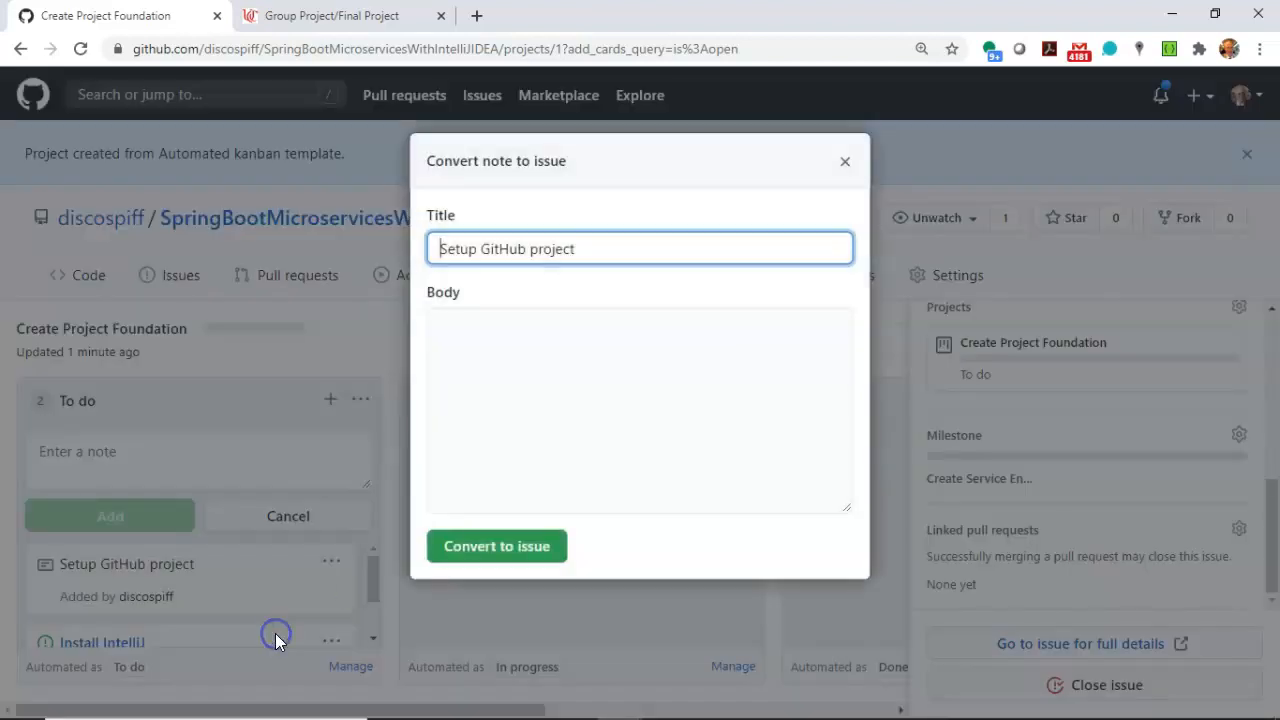
click(486, 548)
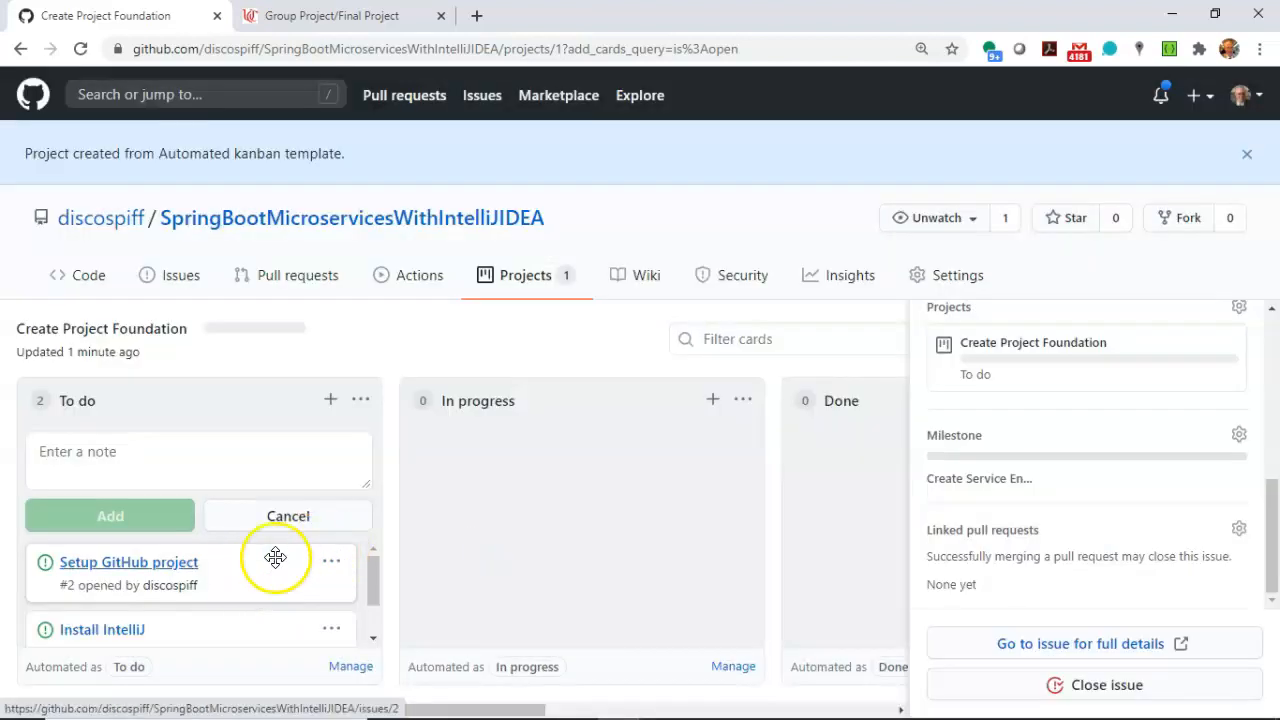
Assign the Setup GitHub project issue to the "Create Service Endpoints and Basic UI for Adding and Saving a Specimen" milestone.
click(198, 562)
scroll(1122, 560, down, 4)
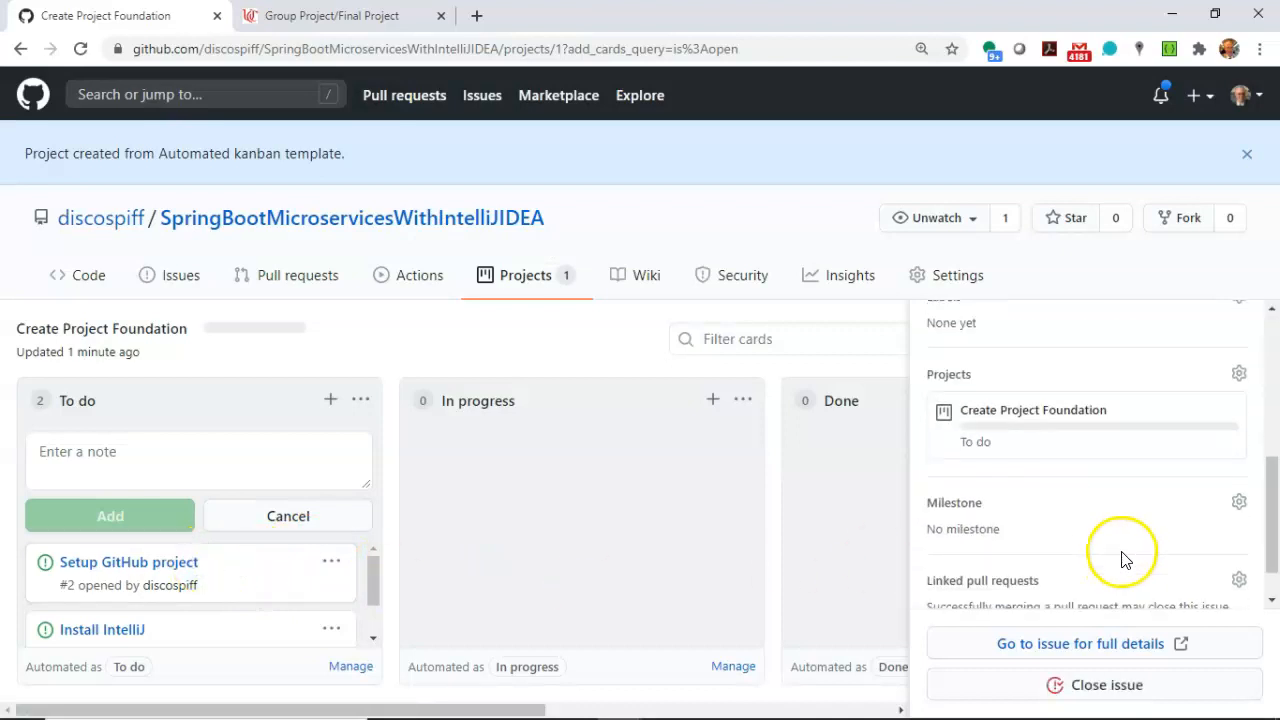
click(1238, 501)
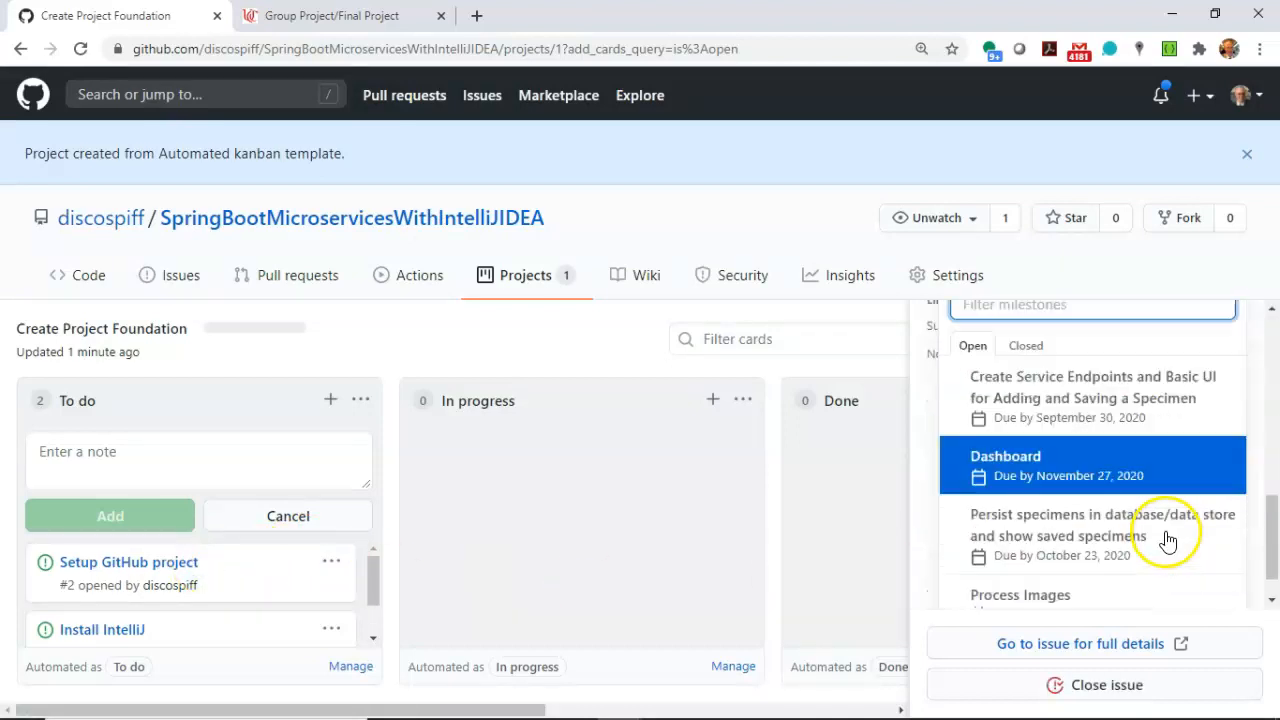
click(1117, 409)
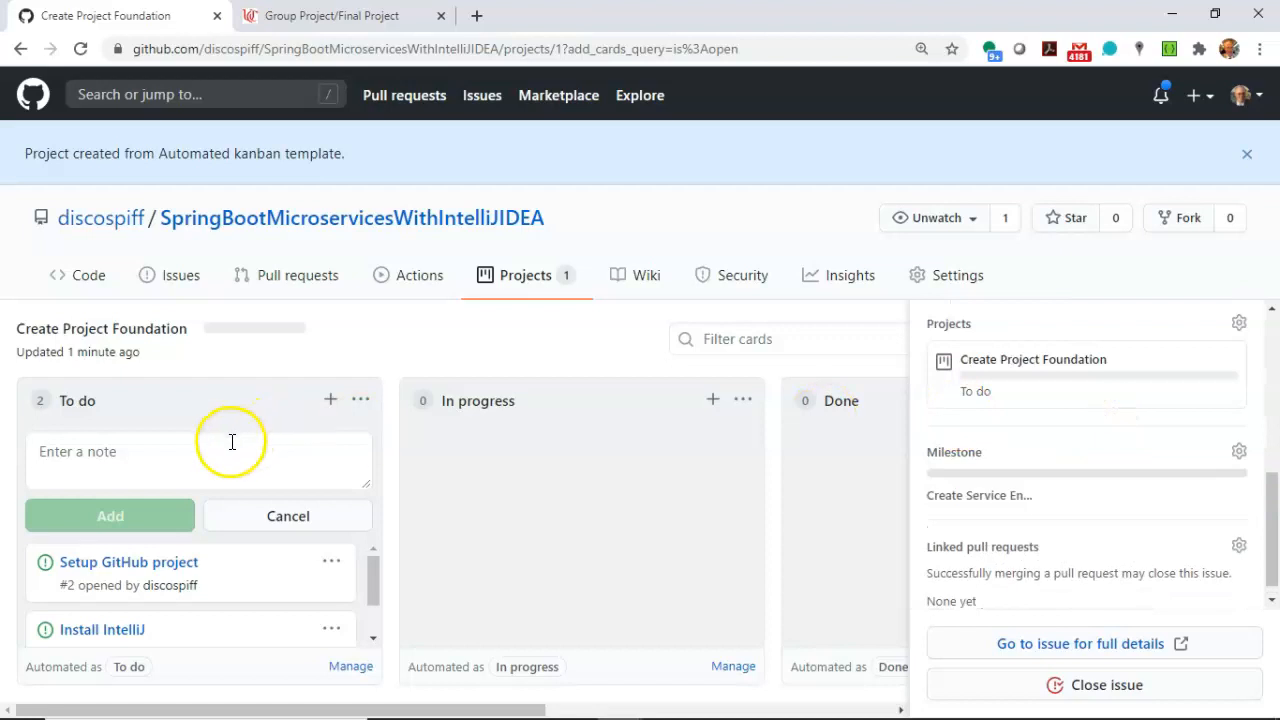
Add a "Setup gitignore file" note to the To do column.
click(330, 399)
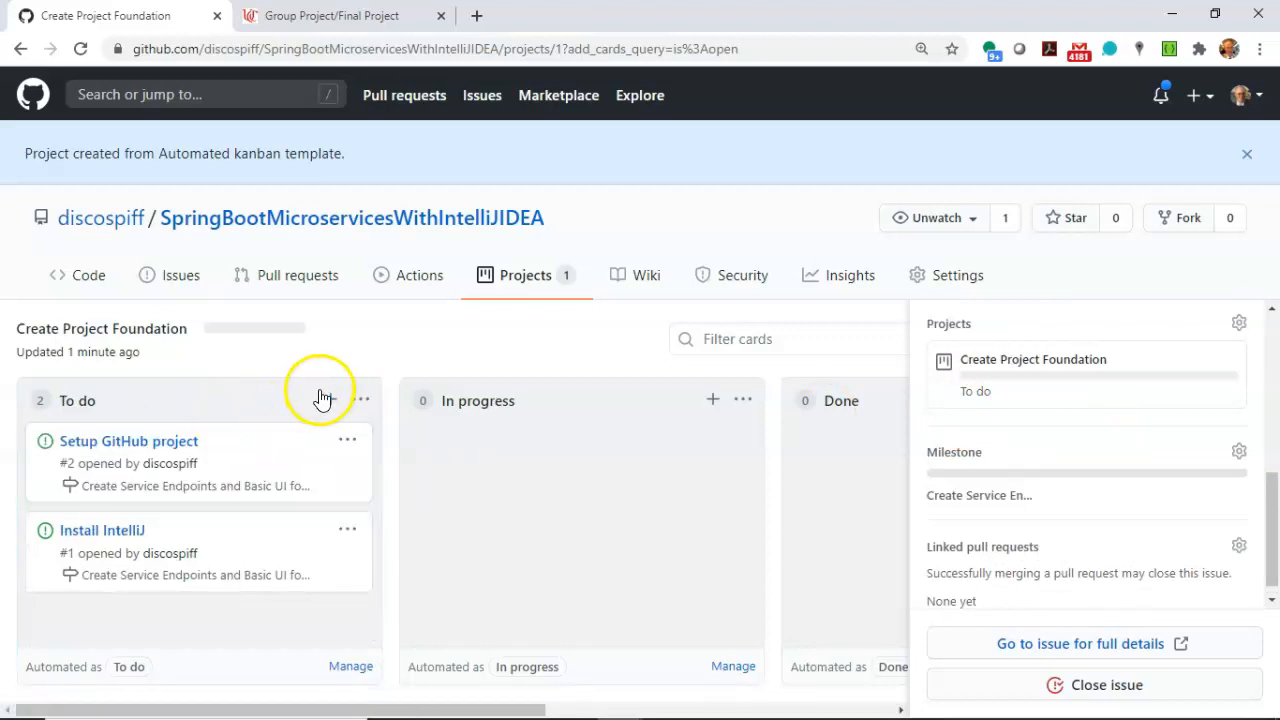
click(321, 396)
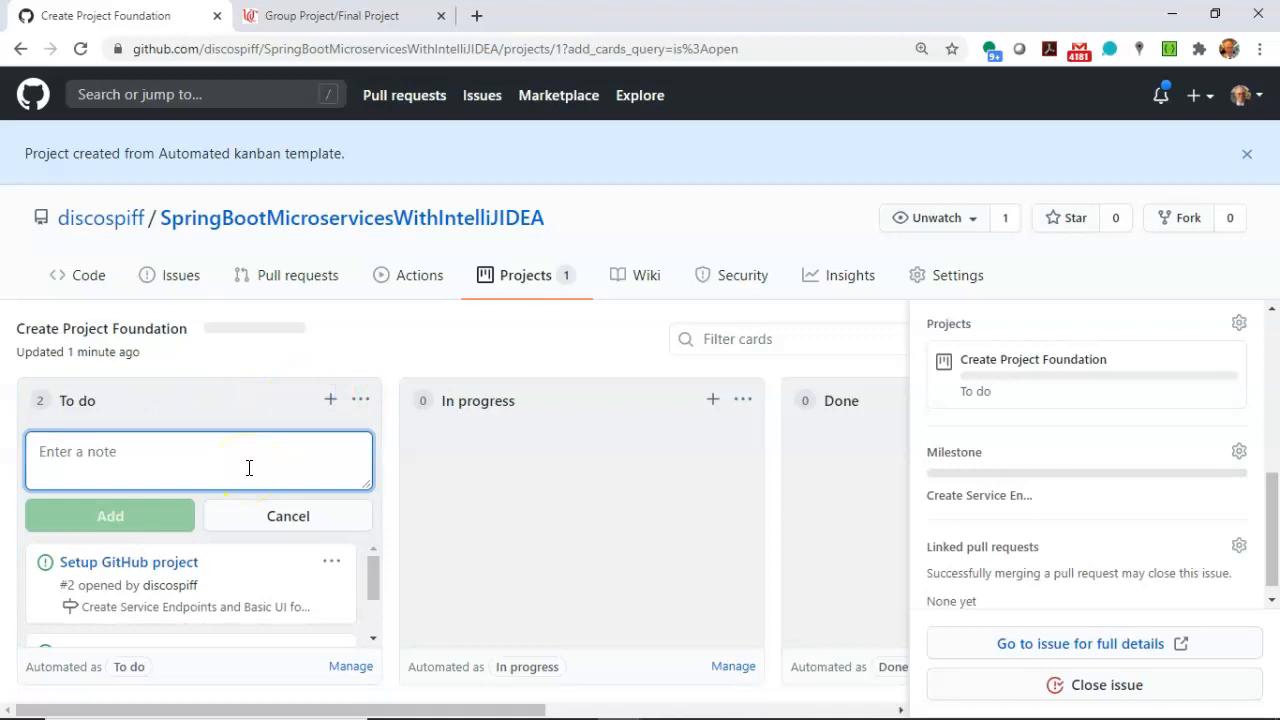
text(Setup gitignore file)
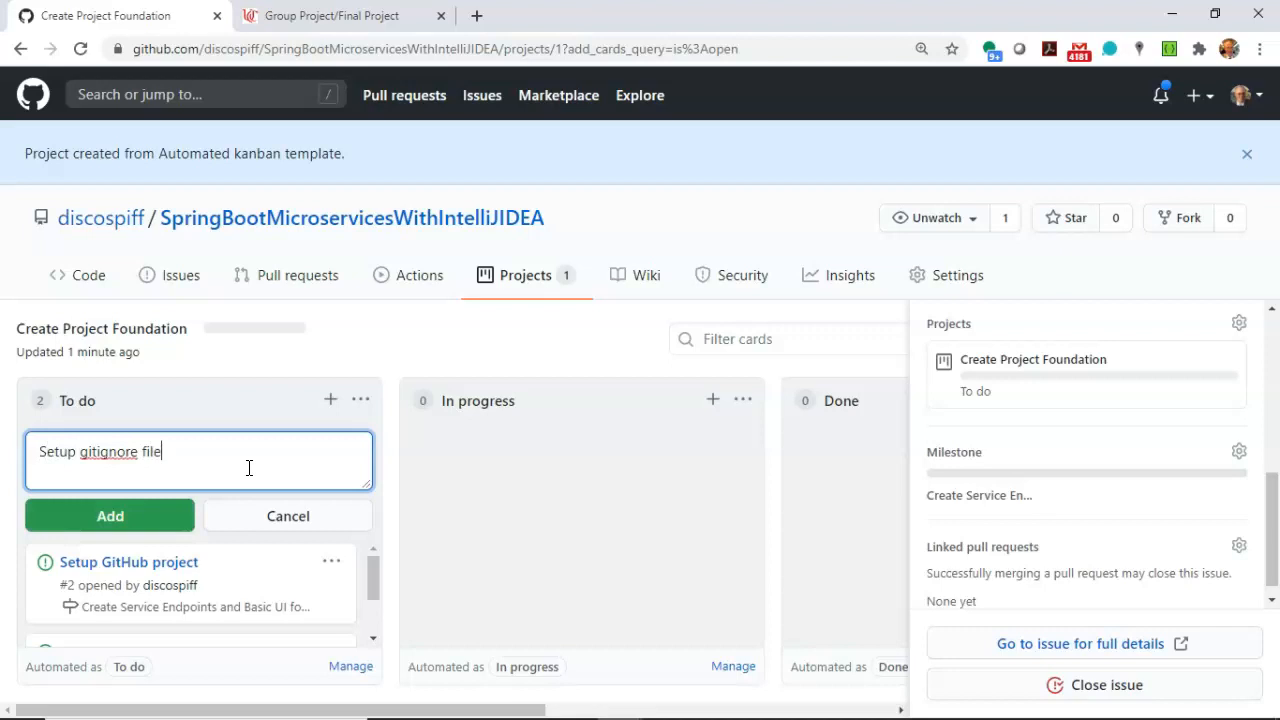
click(157, 520)
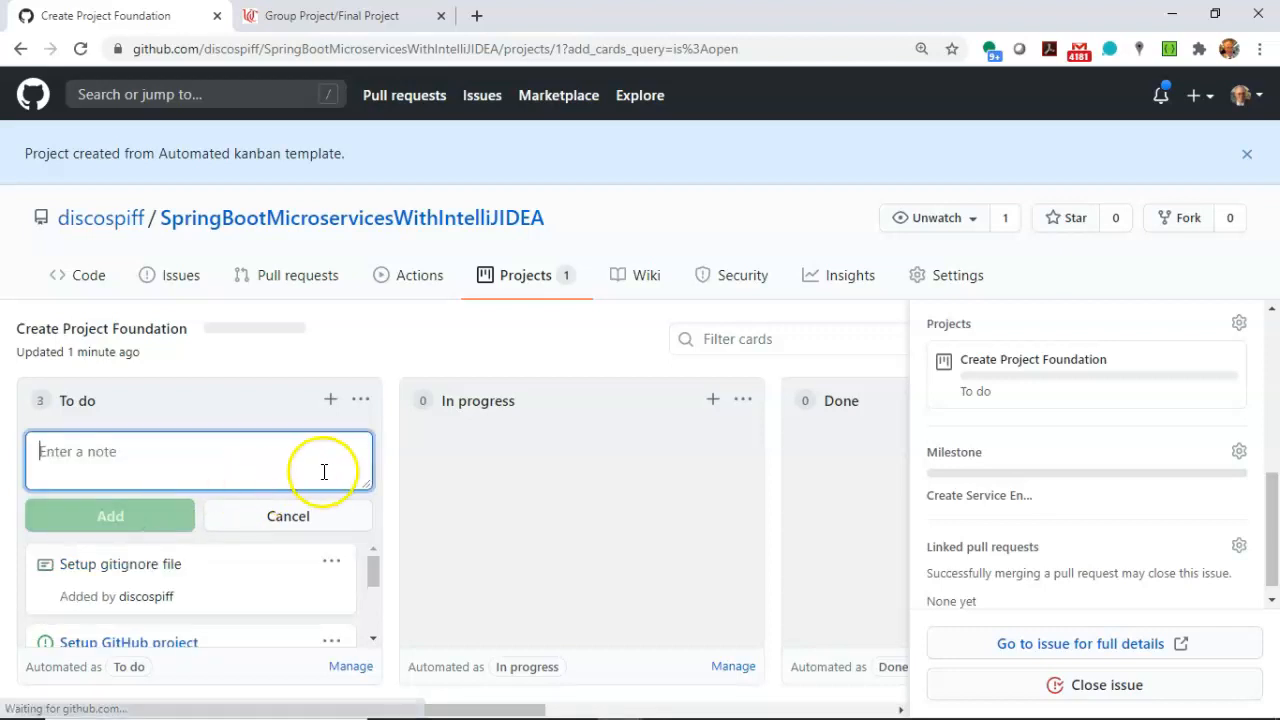
Convert the Setup gitignore file note to an issue, keeping its title and leaving the body empty.
click(333, 561)
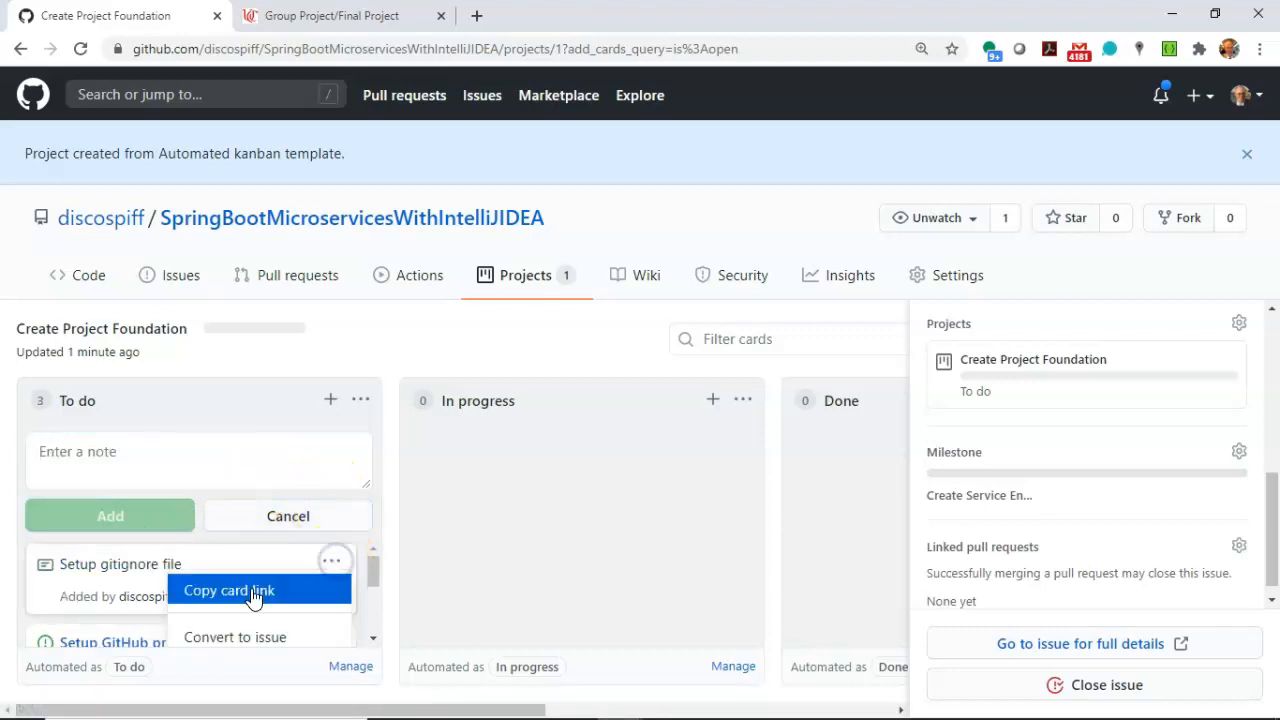
click(266, 633)
click(440, 548)
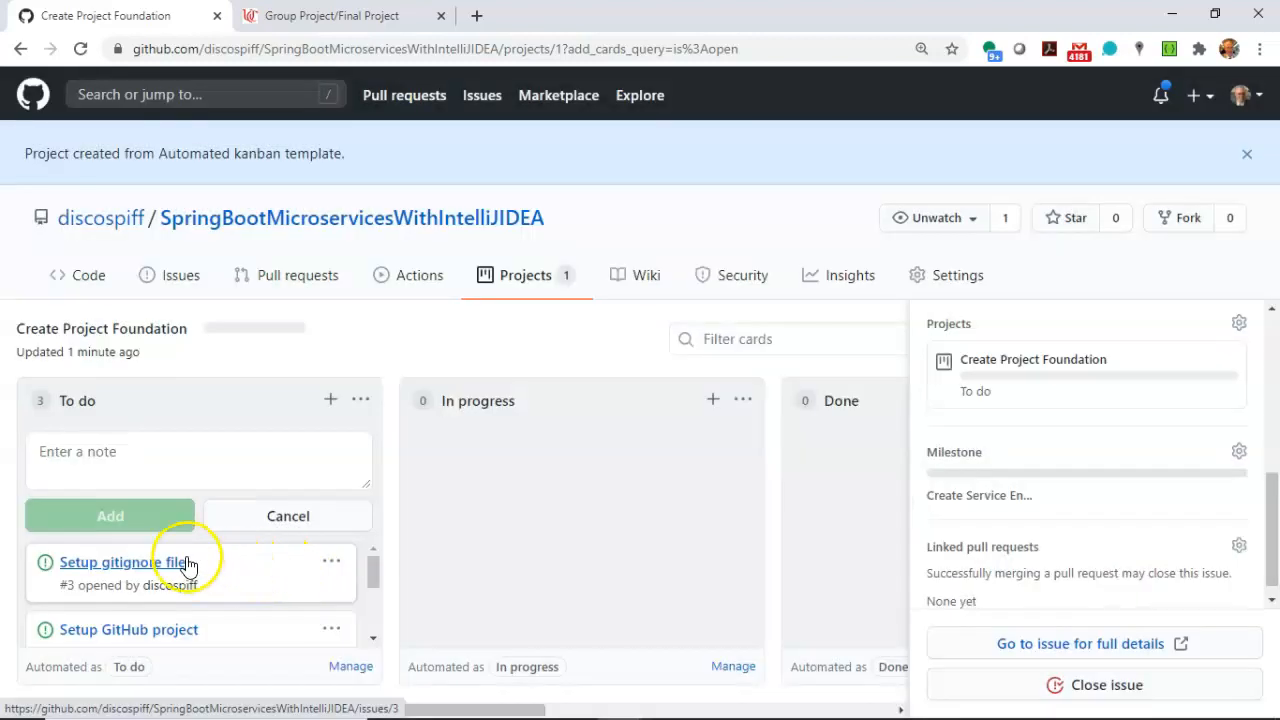
Assign the Setup gitignore file issue to the "Create Service Endpoints and Basic UI for Adding and Saving a Specimen" milestone.
click(188, 566)
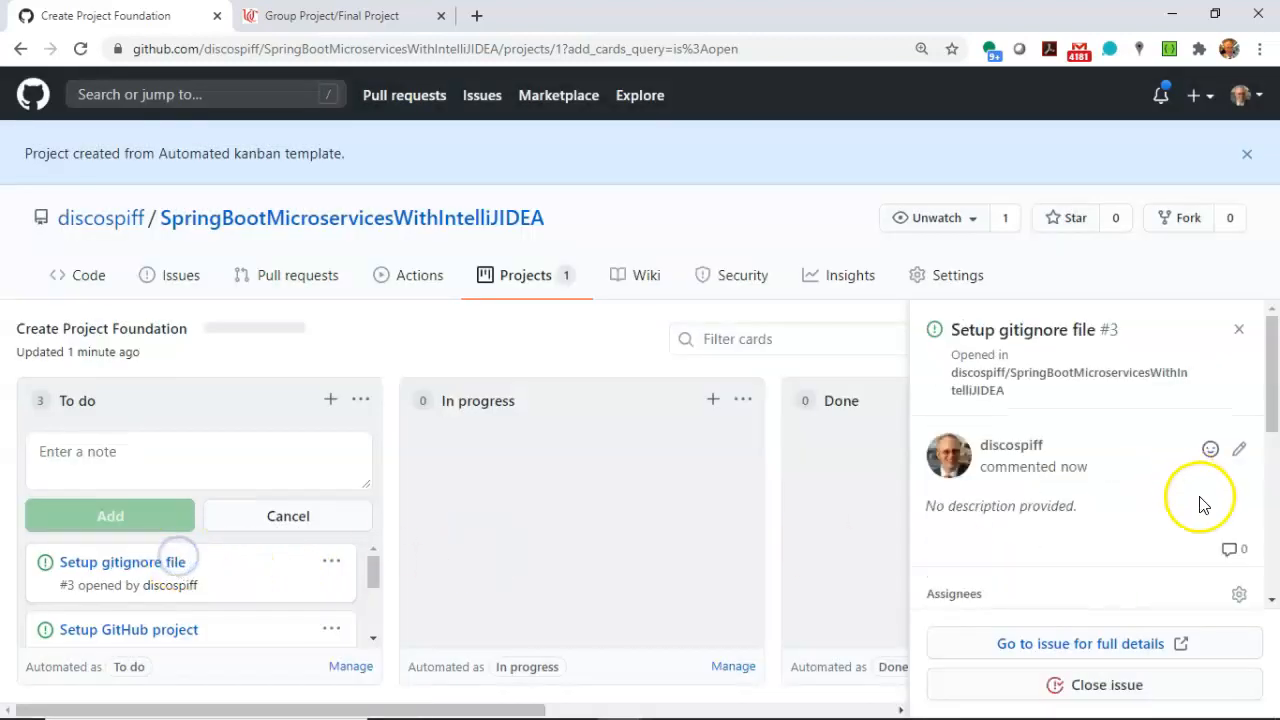
scroll(1190, 510, down, 3)
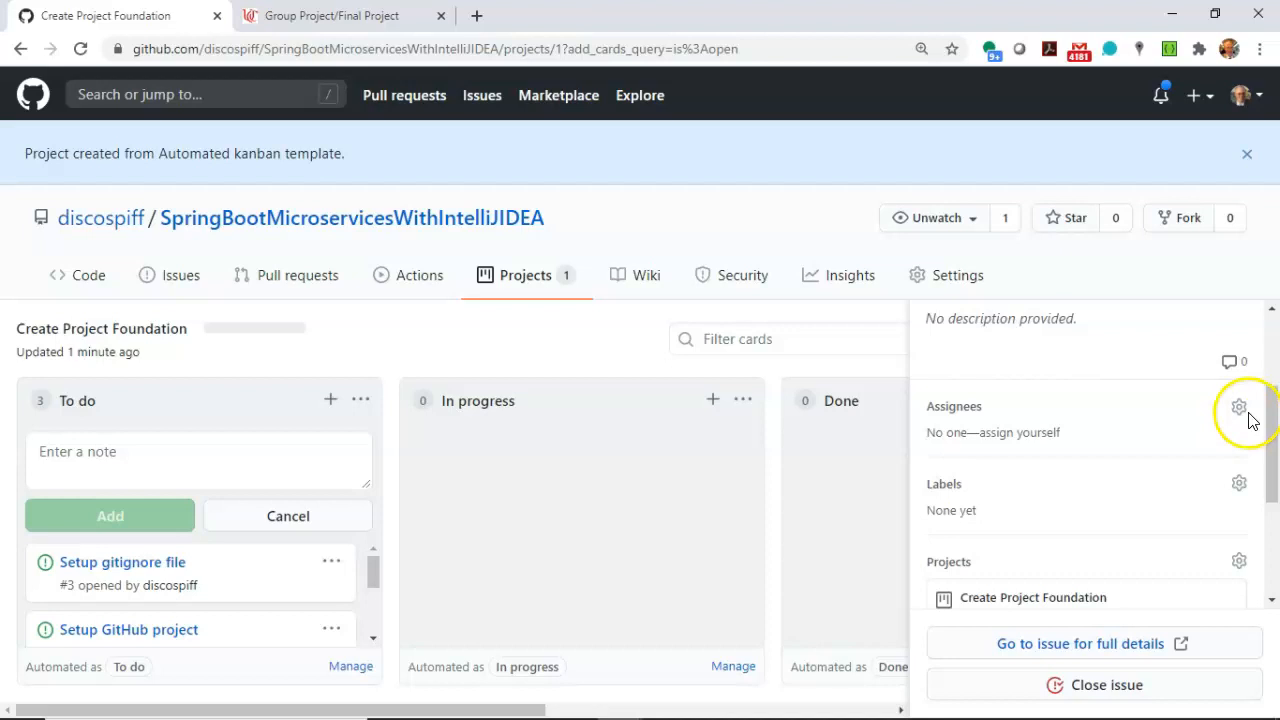
scroll(1245, 470, down, 1)
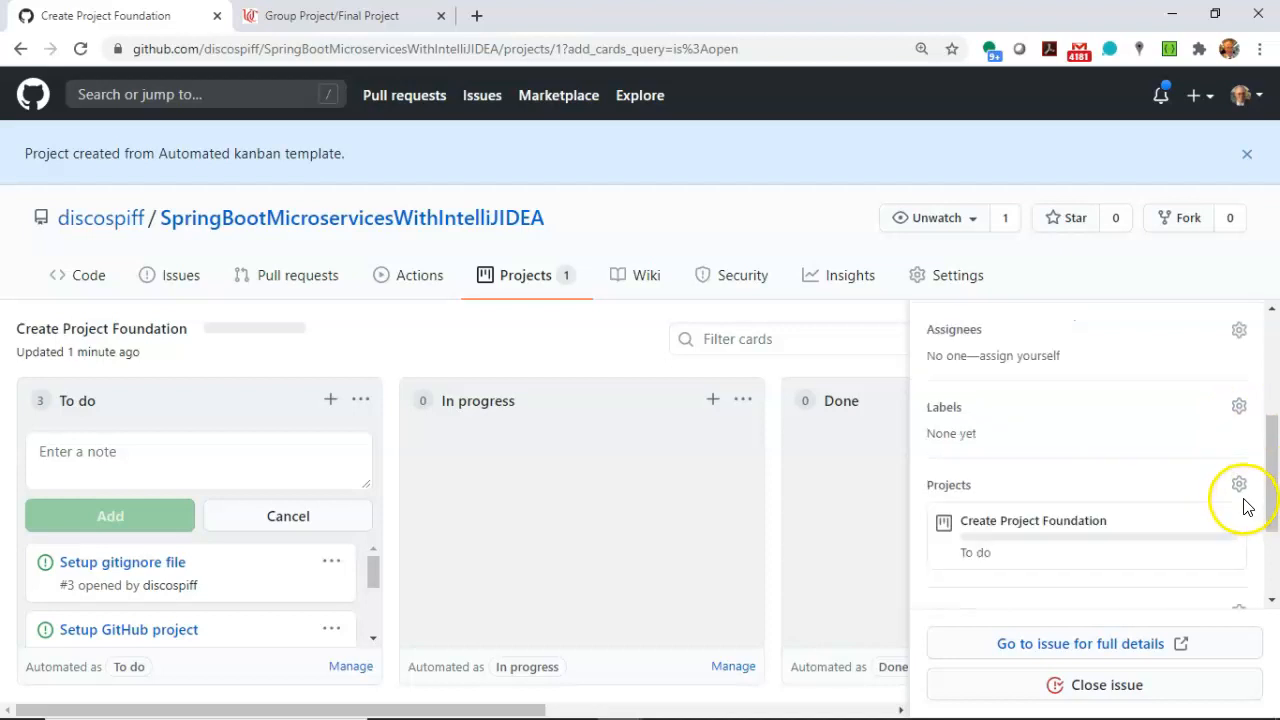
click(1237, 598)
scroll(1229, 557, down, 1)
click(1109, 334)
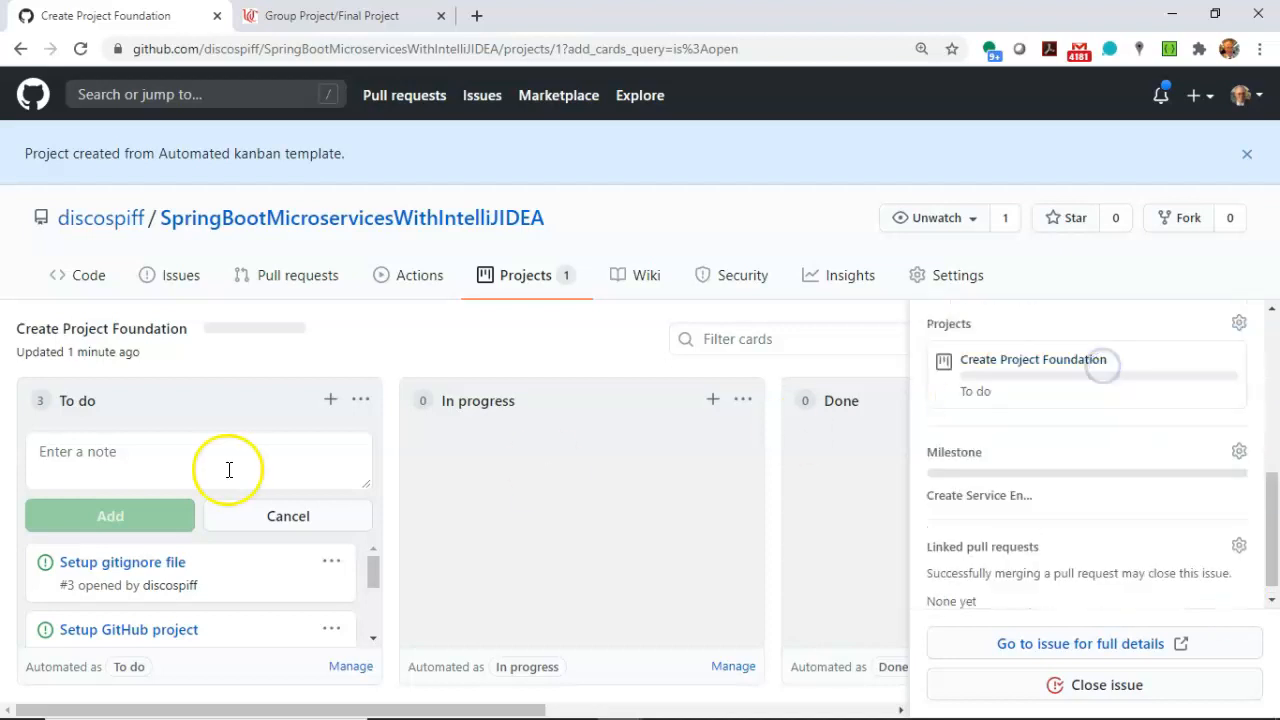
Add a "Create our Design Document" note to the To do column.
click(331, 402)
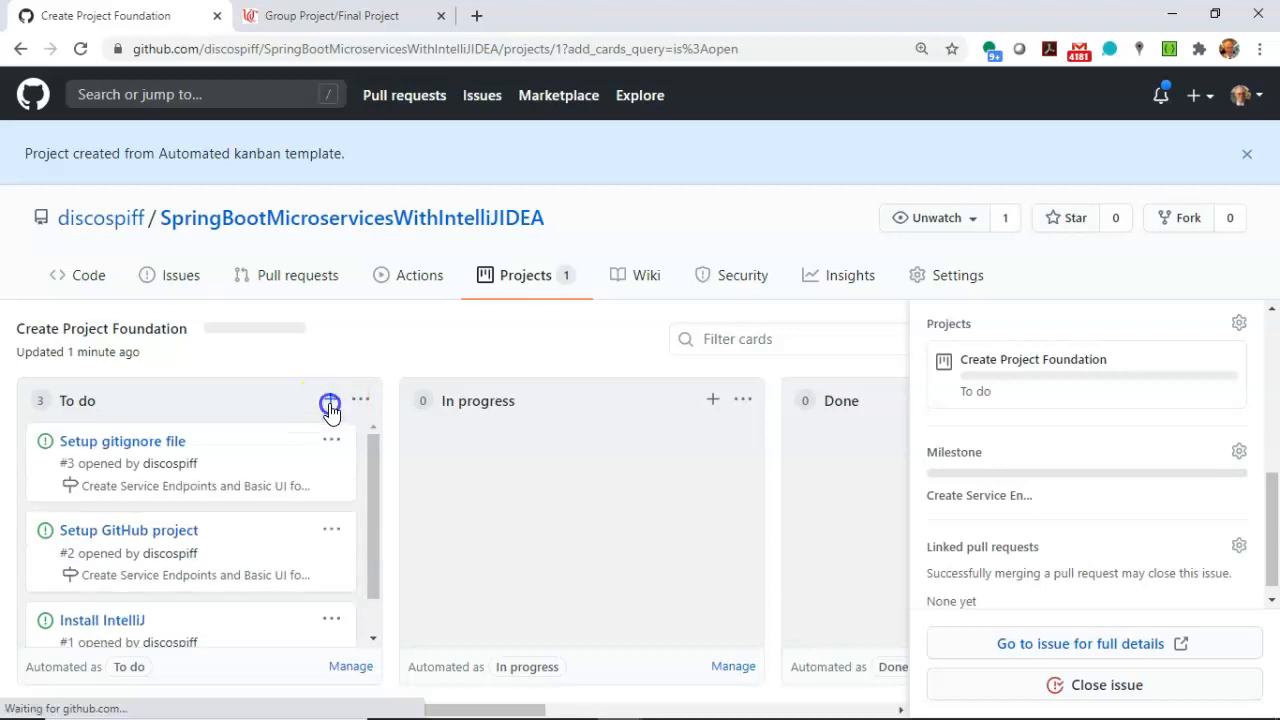
click(330, 403)
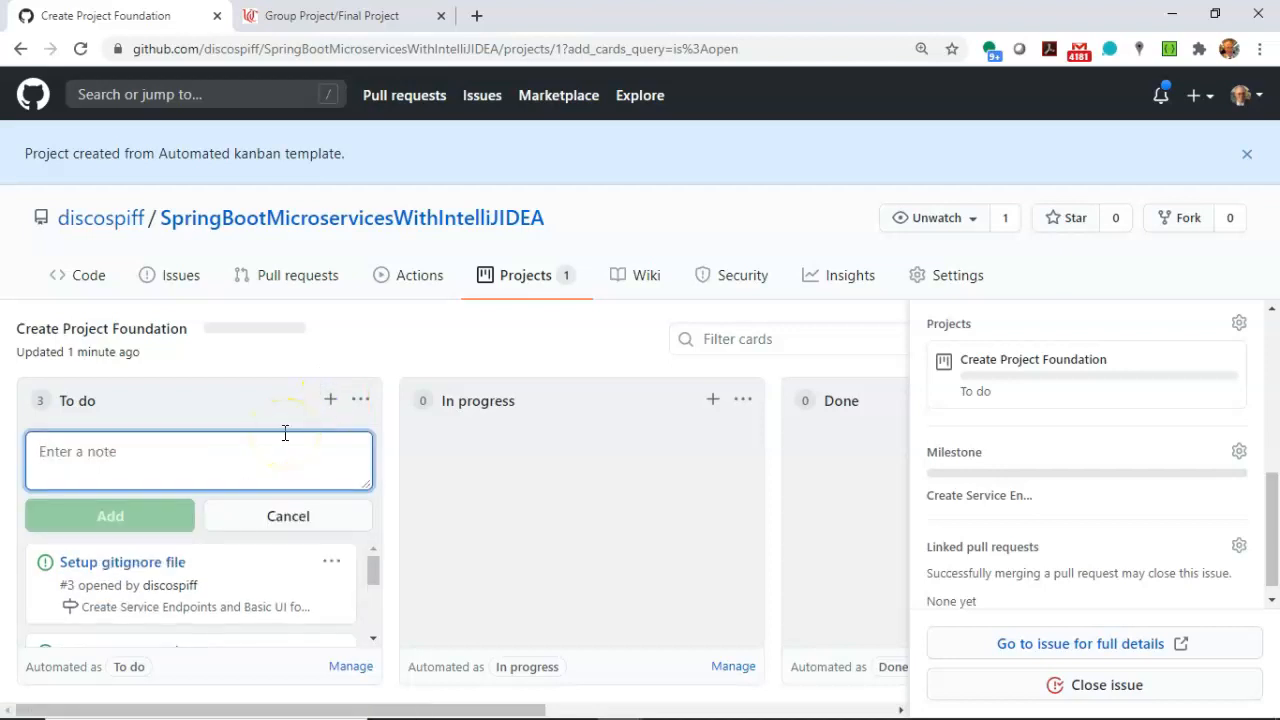
text(Create our Design Document)
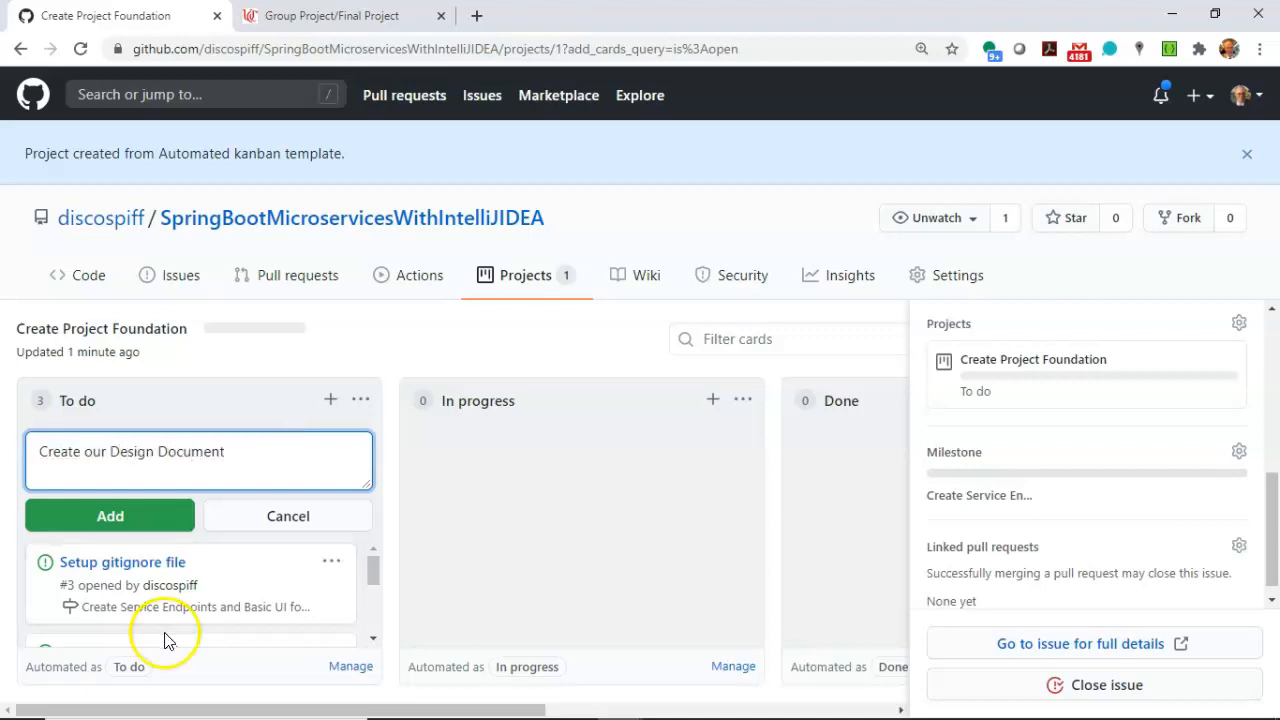
click(145, 516)
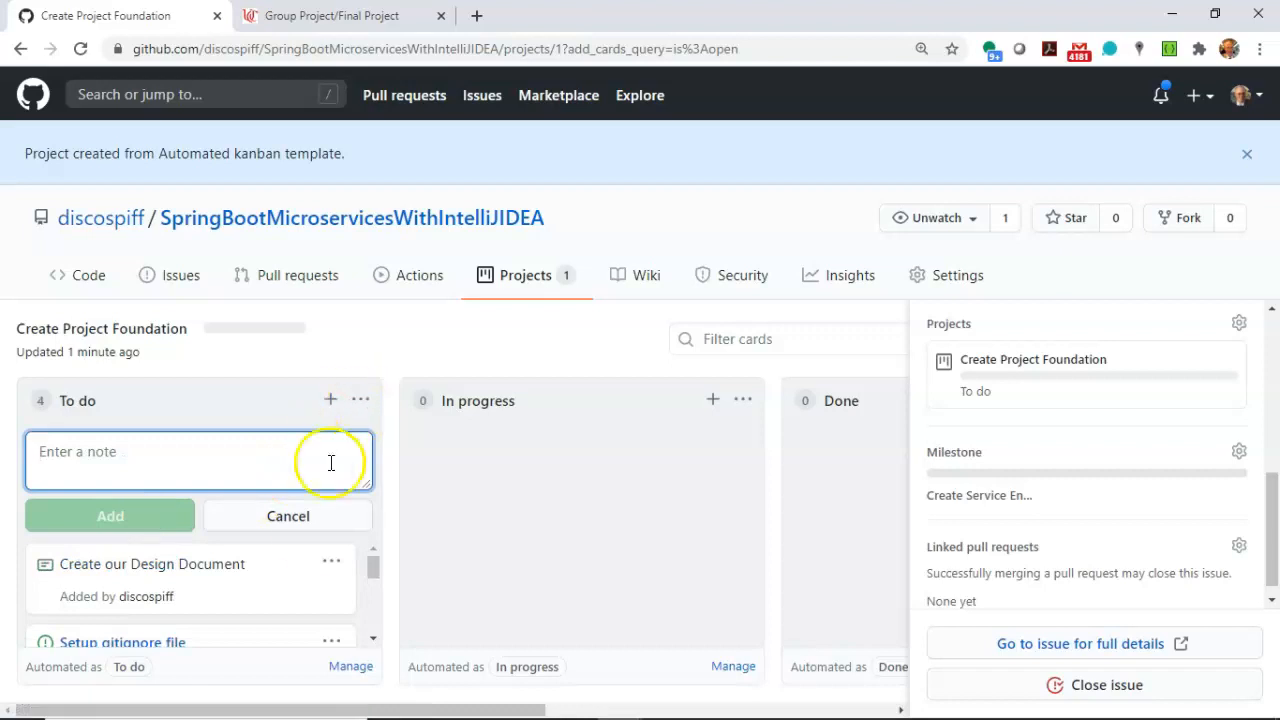
Convert the Create our Design Document note to an issue with the same title and an empty body.
click(331, 561)
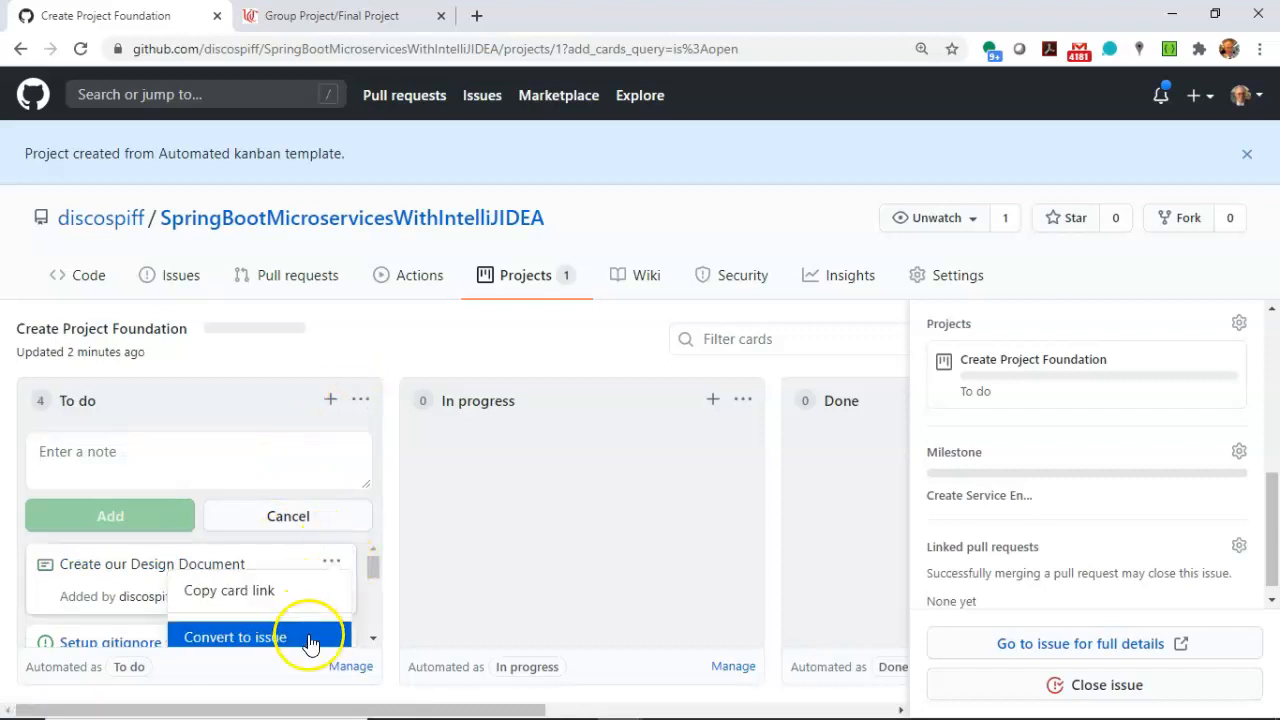
click(310, 638)
click(443, 547)
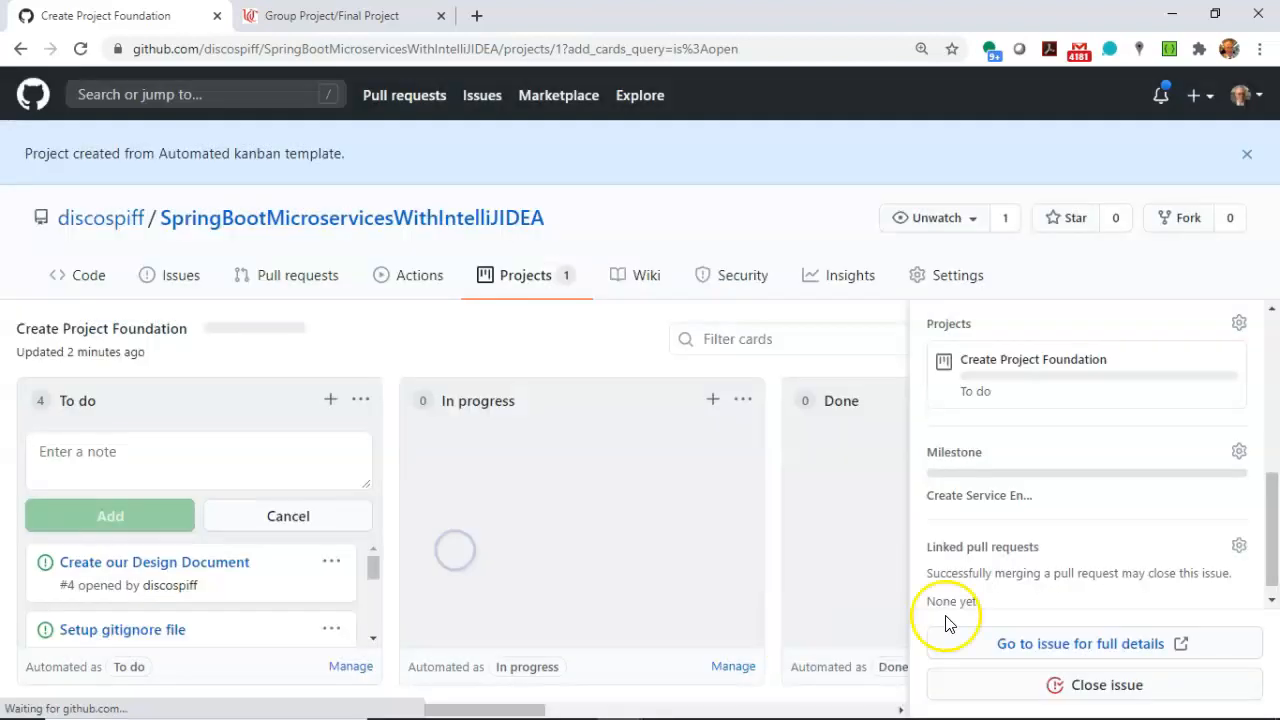
Assign the Create our Design Document issue to the "Create Service Endpoints and Basic UI for Adding and Saving a Specimen" milestone.
scroll(1240, 556, down, 1)
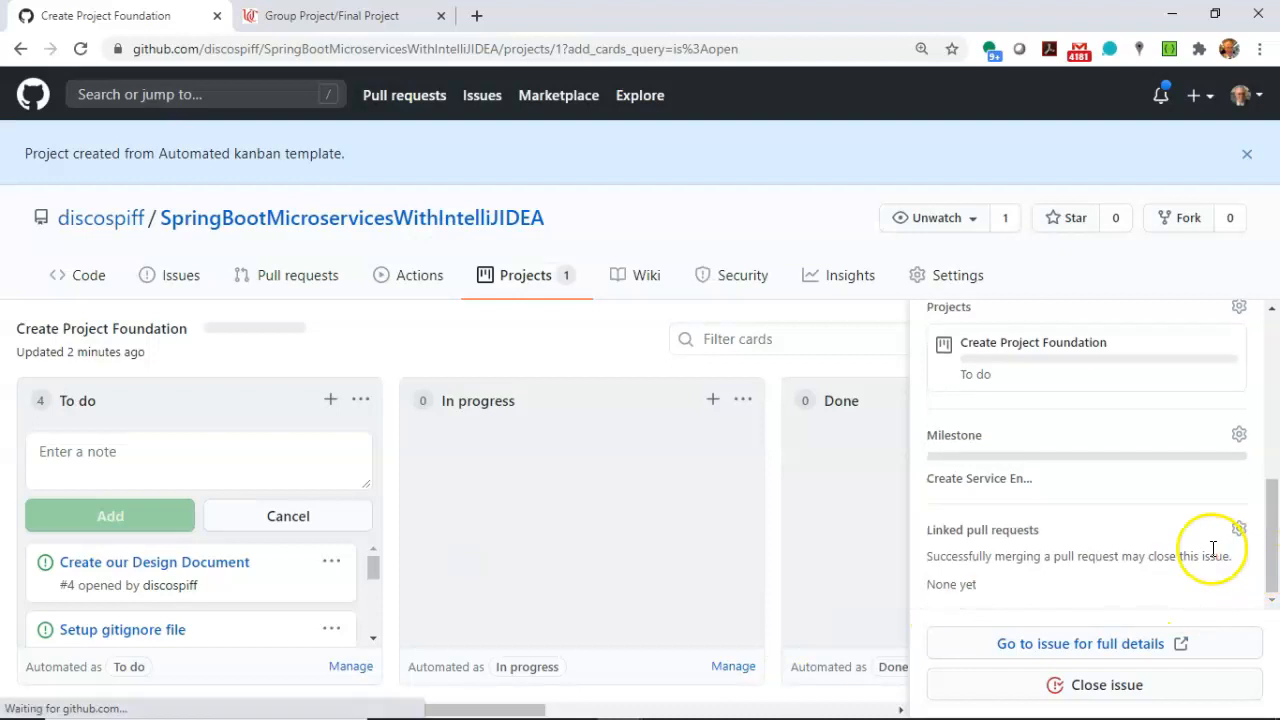
click(1239, 435)
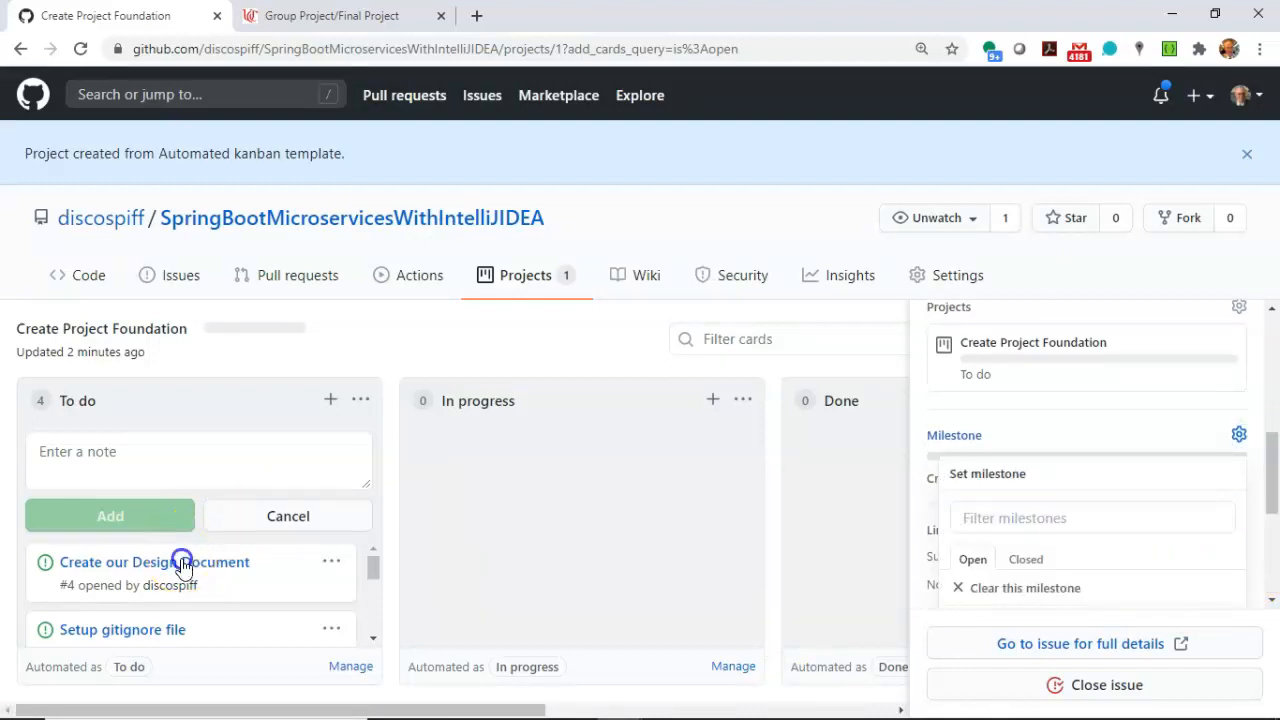
click(182, 563)
scroll(1203, 500, down, 5)
scroll(1205, 502, down, 2)
click(1237, 452)
click(1136, 514)
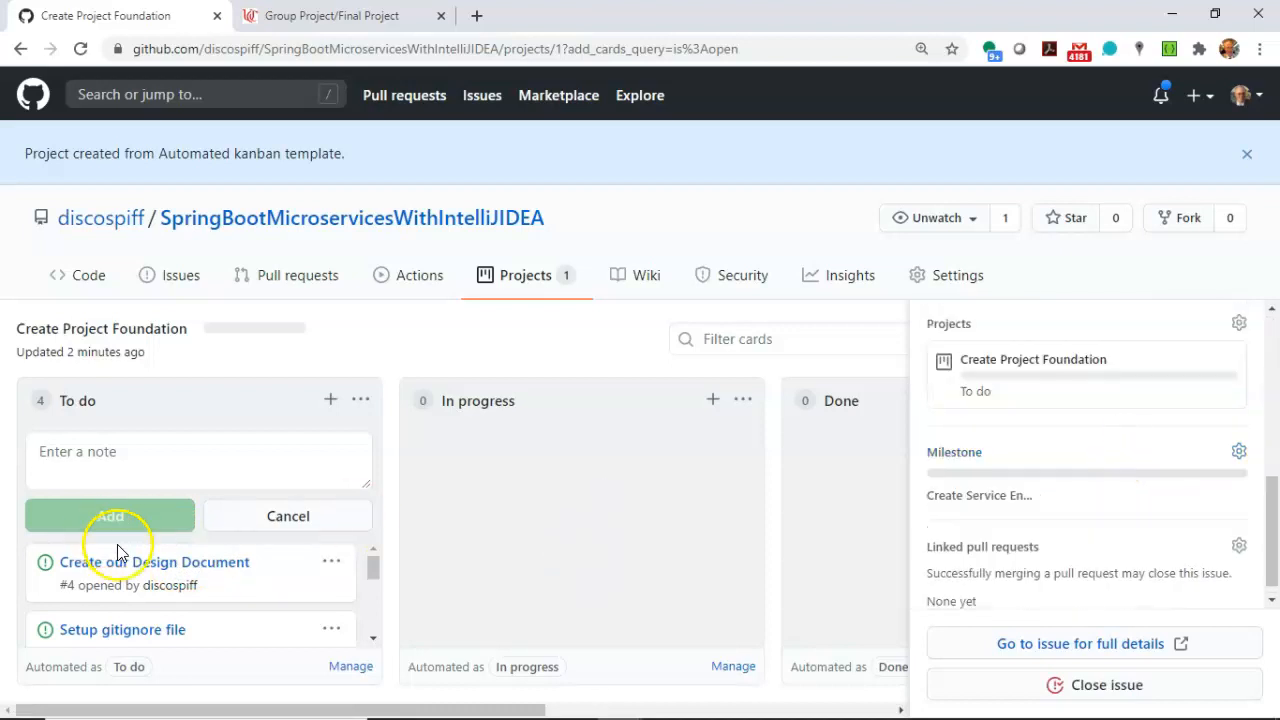
Move the Install IntelliJ and Setup GitHub project cards from the To do column to the Done column.
scroll(143, 571, down, 4)
scroll(158, 588, up, 3)
scroll(158, 588, down, 2)
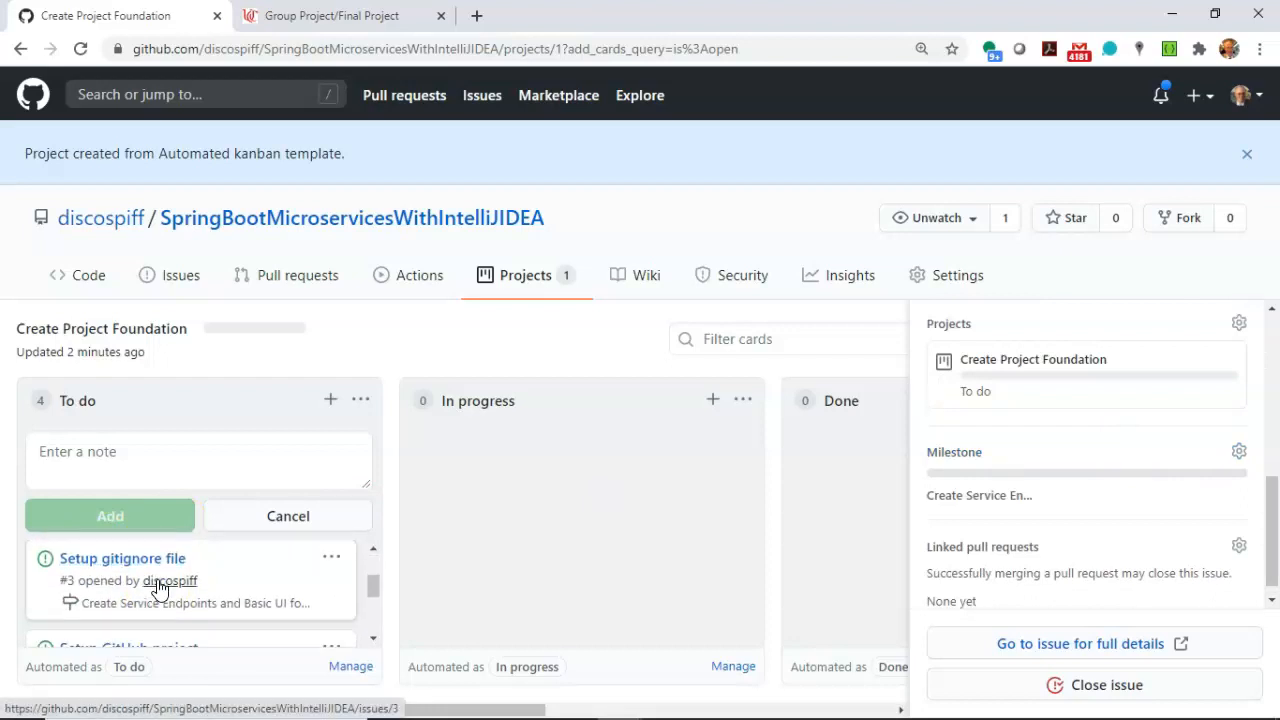
scroll(158, 588, down, 2)
scroll(156, 613, up, 1)
scroll(156, 613, up, 2)
scroll(157, 610, down, 3)
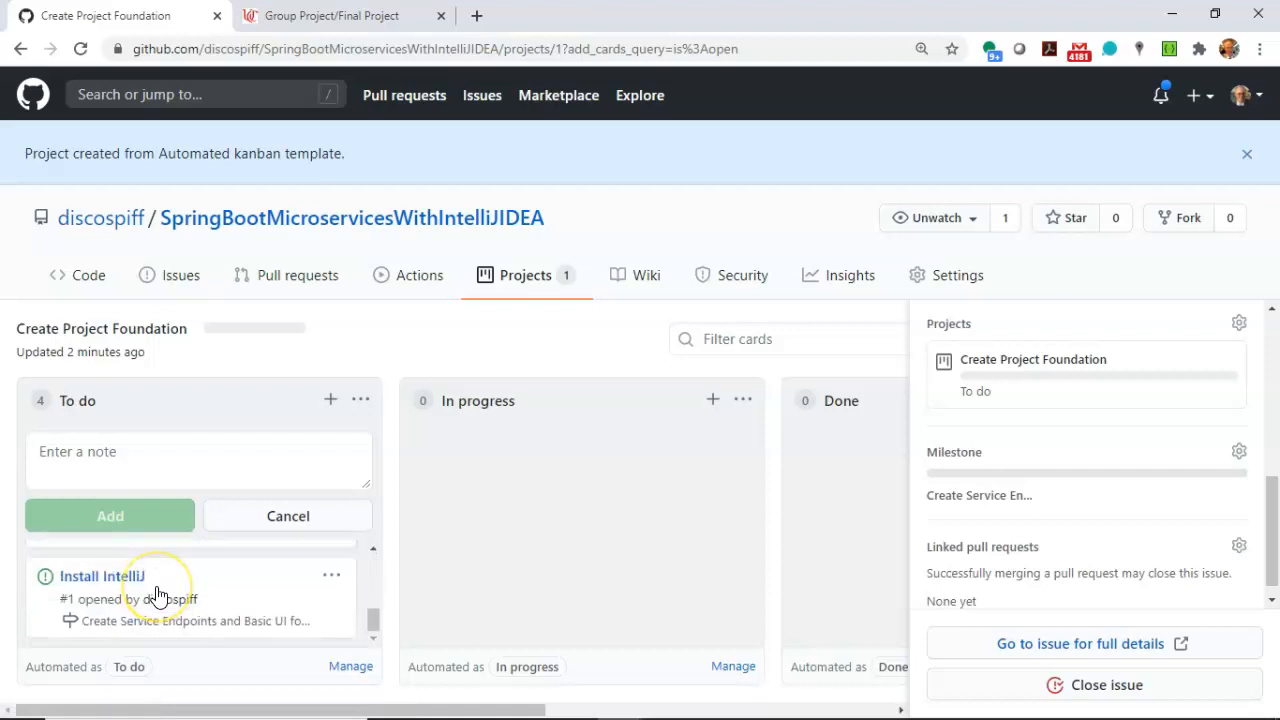
click(168, 578)
drag(168, 578, 876, 518)
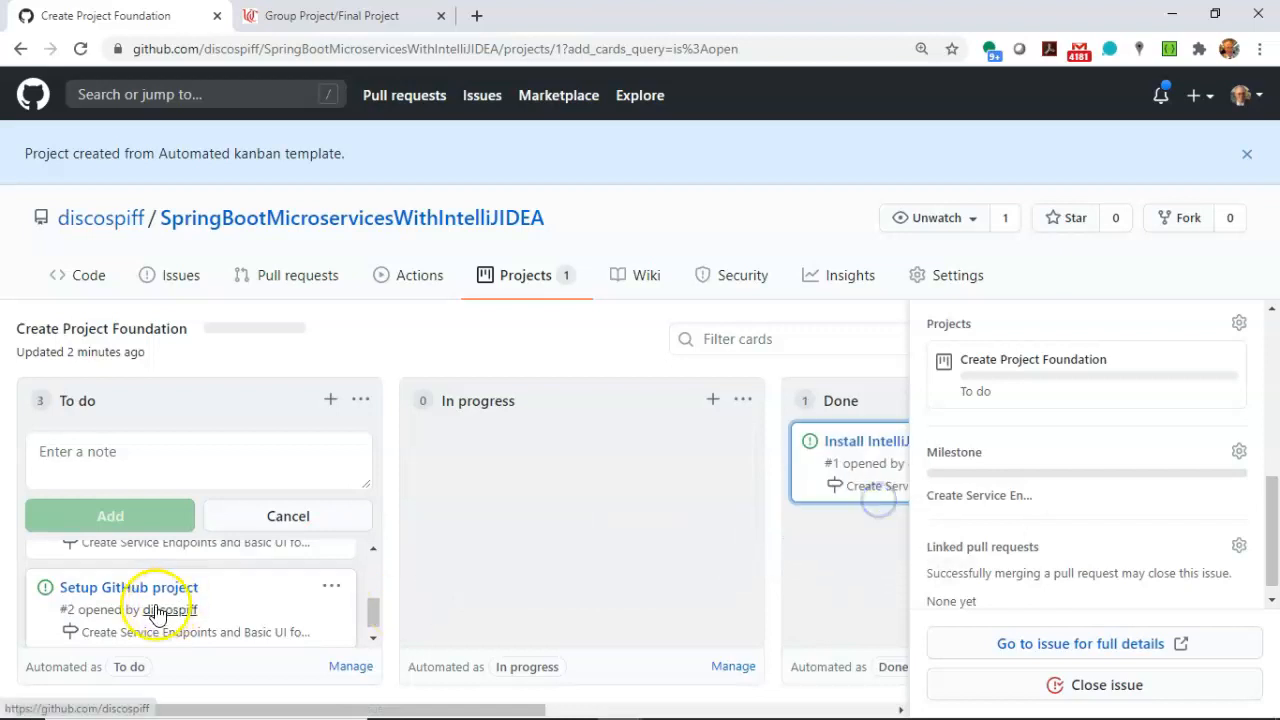
drag(165, 585, 870, 548)
Move the Setup gitignore file card to Done and the Create our Design Document card to In progress.
scroll(178, 583, up, 1)
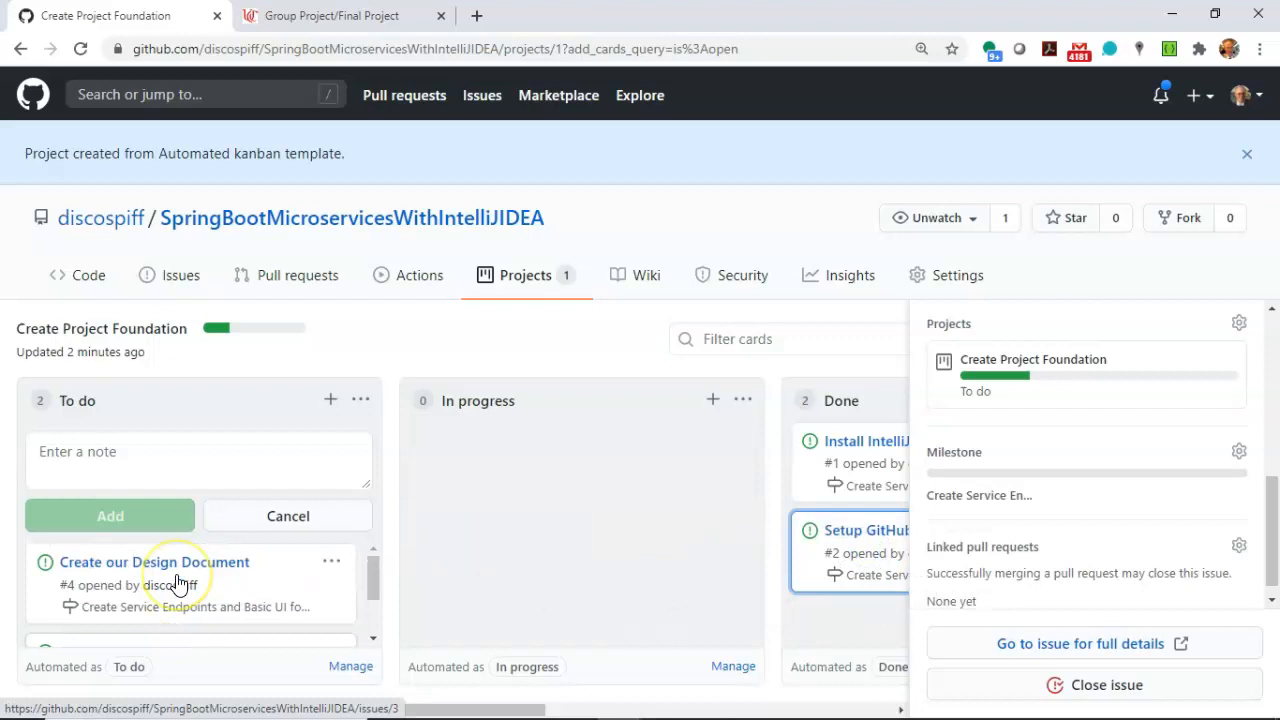
scroll(178, 583, down, 1)
drag(207, 577, 880, 595)
drag(136, 571, 651, 517)
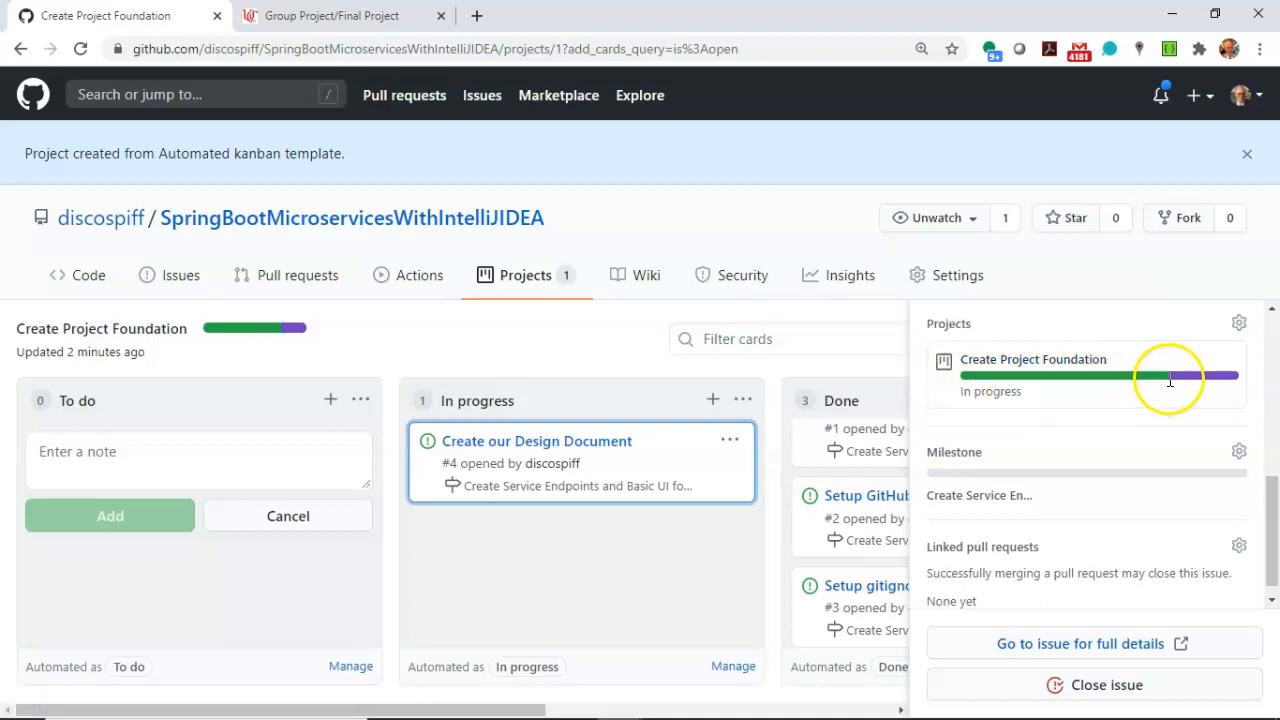
mouse_move(1192, 385)
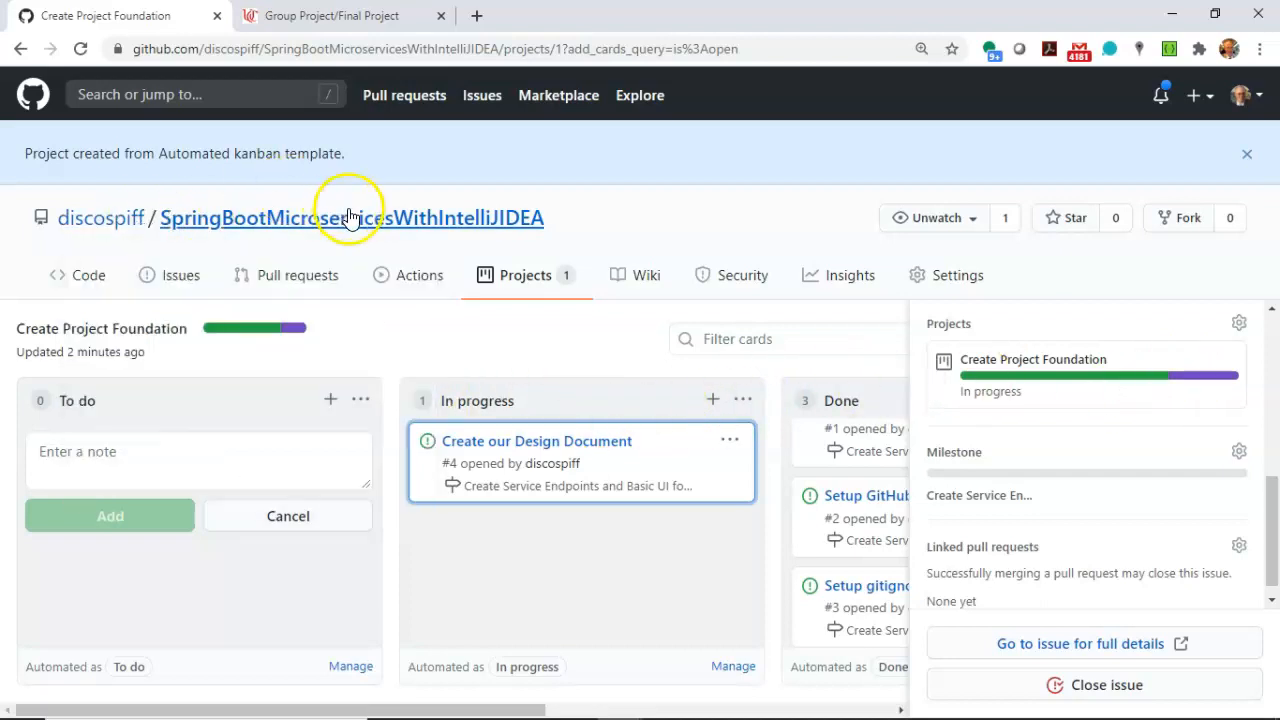
Create an Automated kanban project named "Create service endpoints and web UI for specimen entry" with the description "Allow interaction with our specimesn.".
click(551, 278)
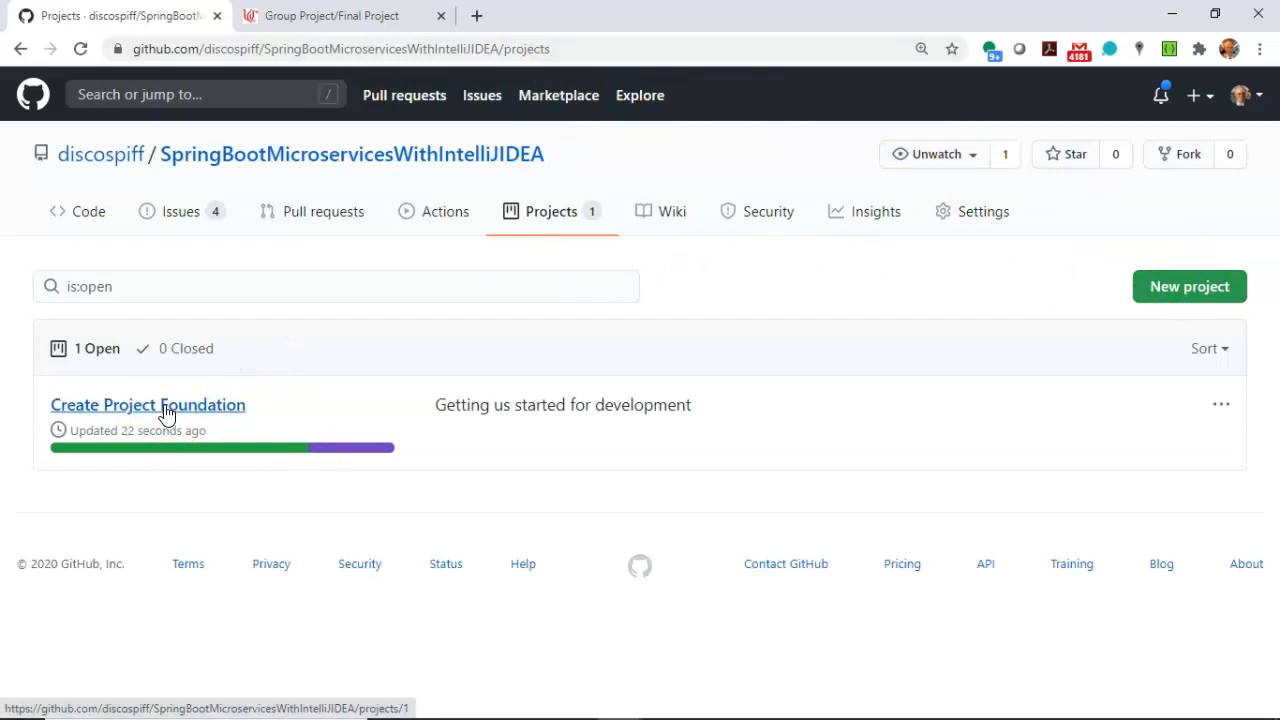
click(1190, 288)
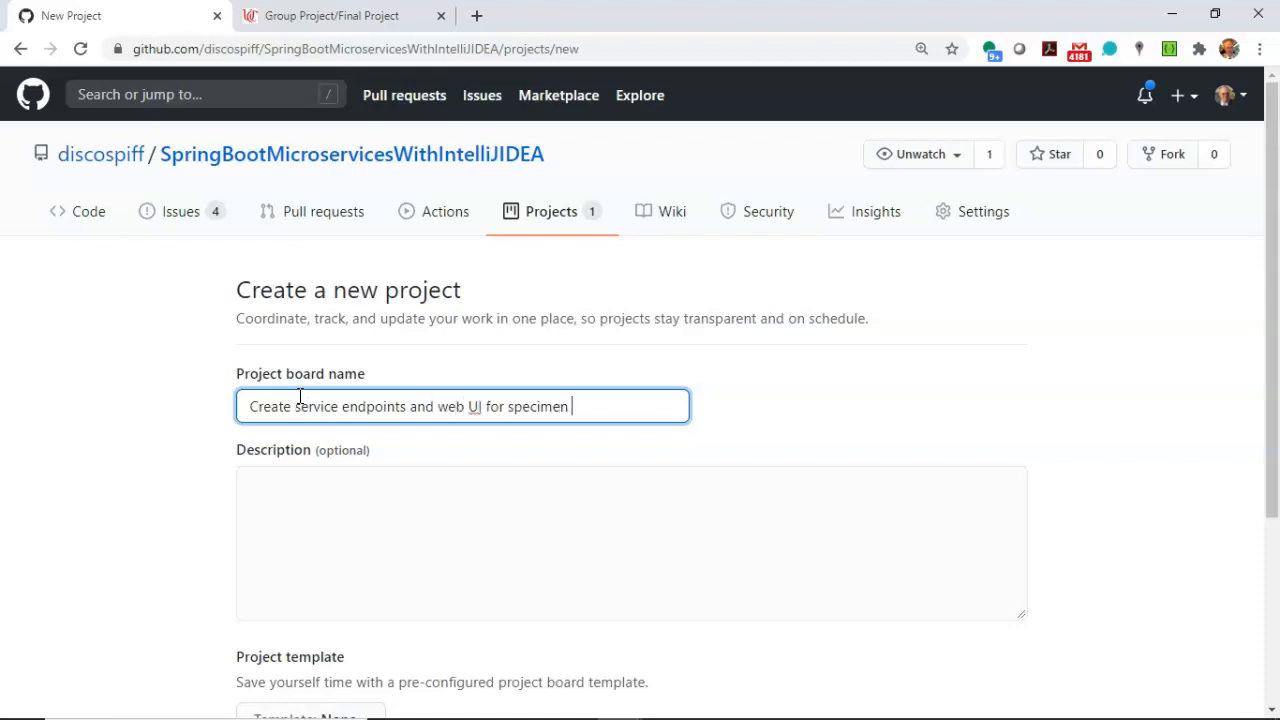
click(401, 562)
text(A)
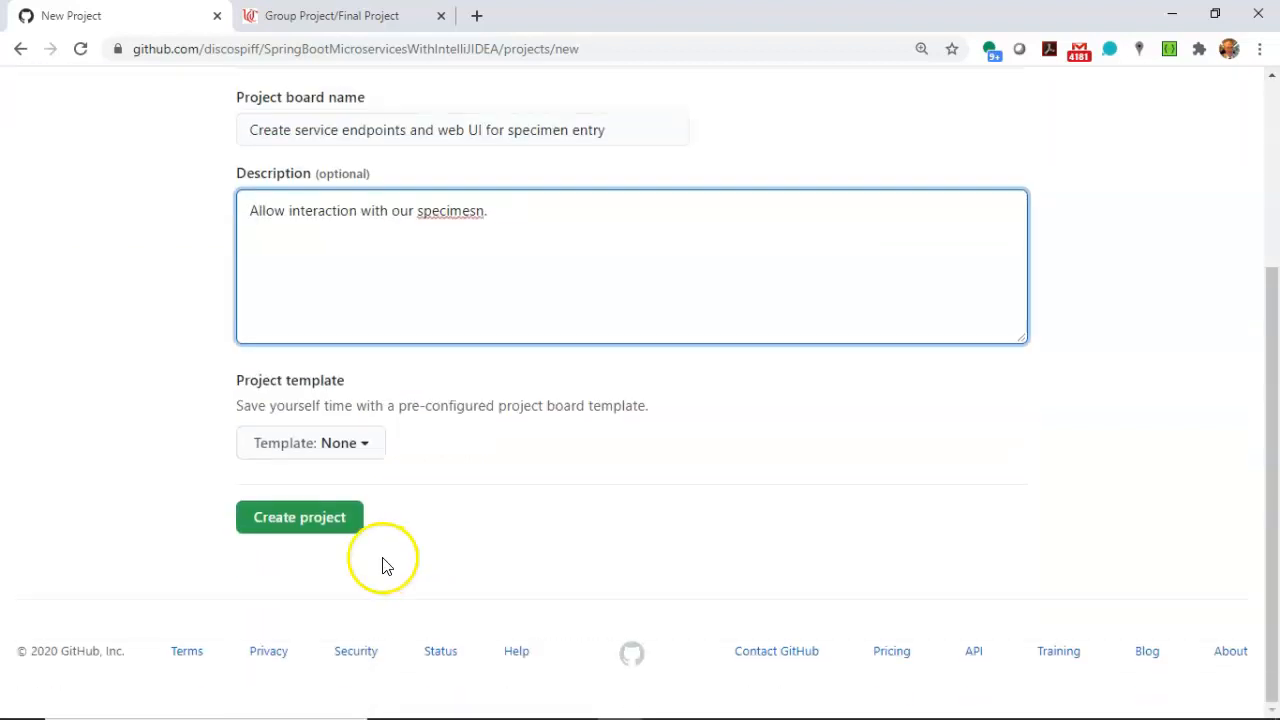
click(340, 443)
click(362, 680)
click(314, 514)
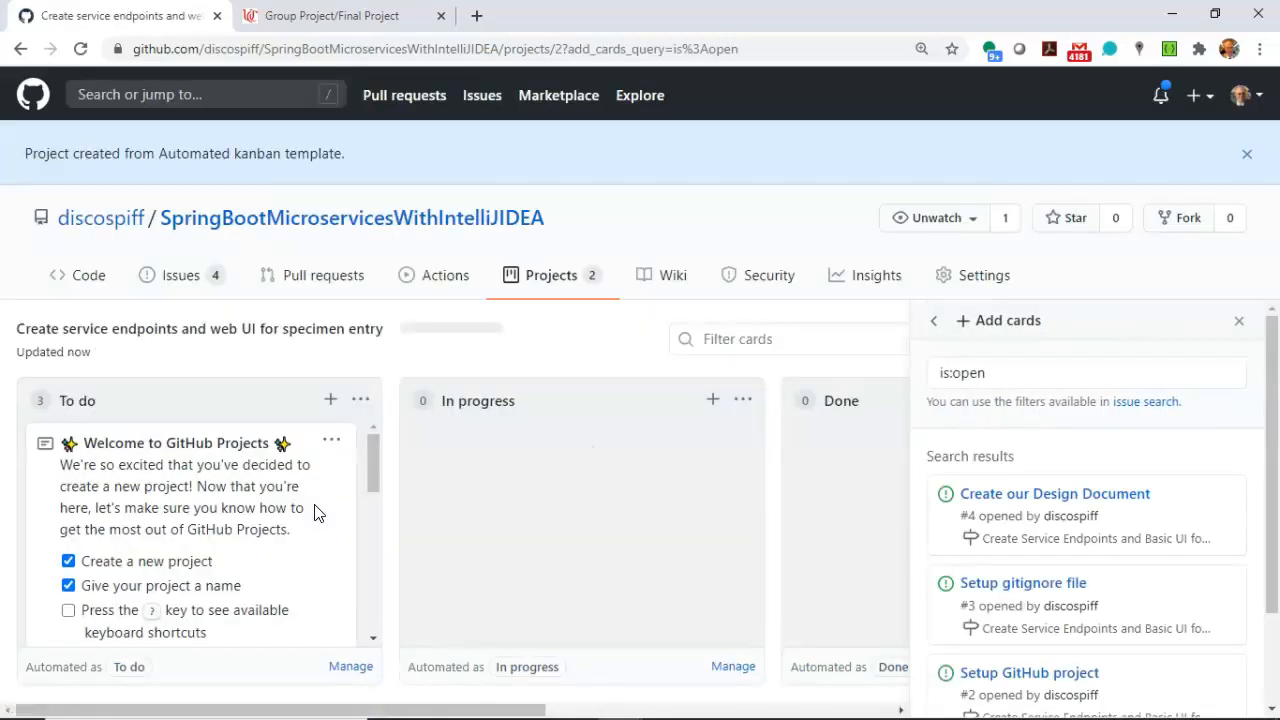
Delete the Welcome to GitHub Projects, Cards and Automation template notes from the To do column.
click(328, 444)
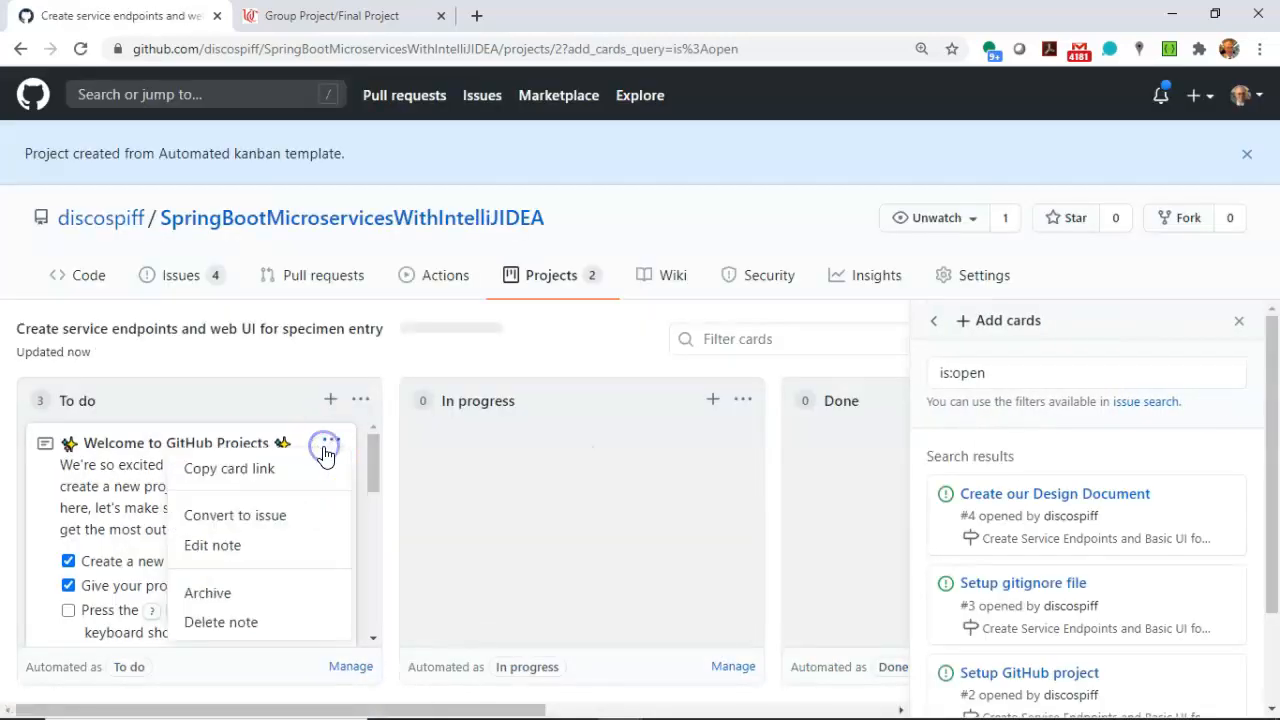
click(262, 621)
click(731, 154)
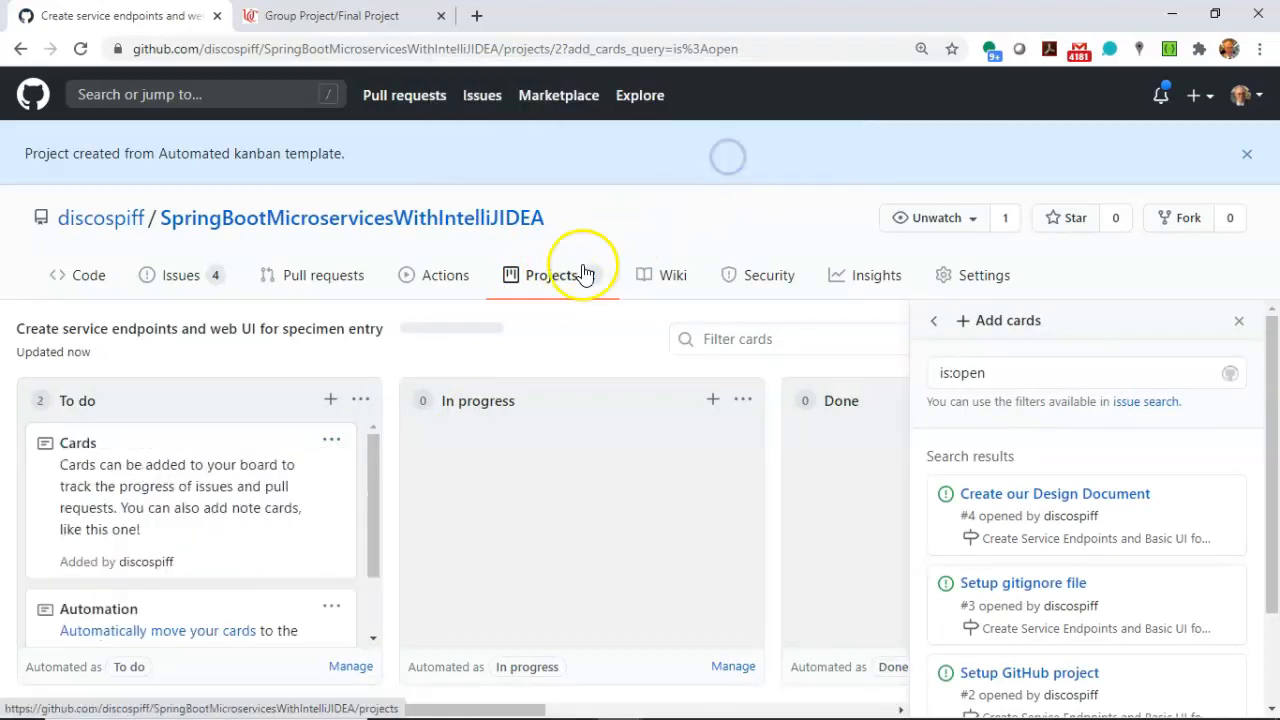
click(330, 444)
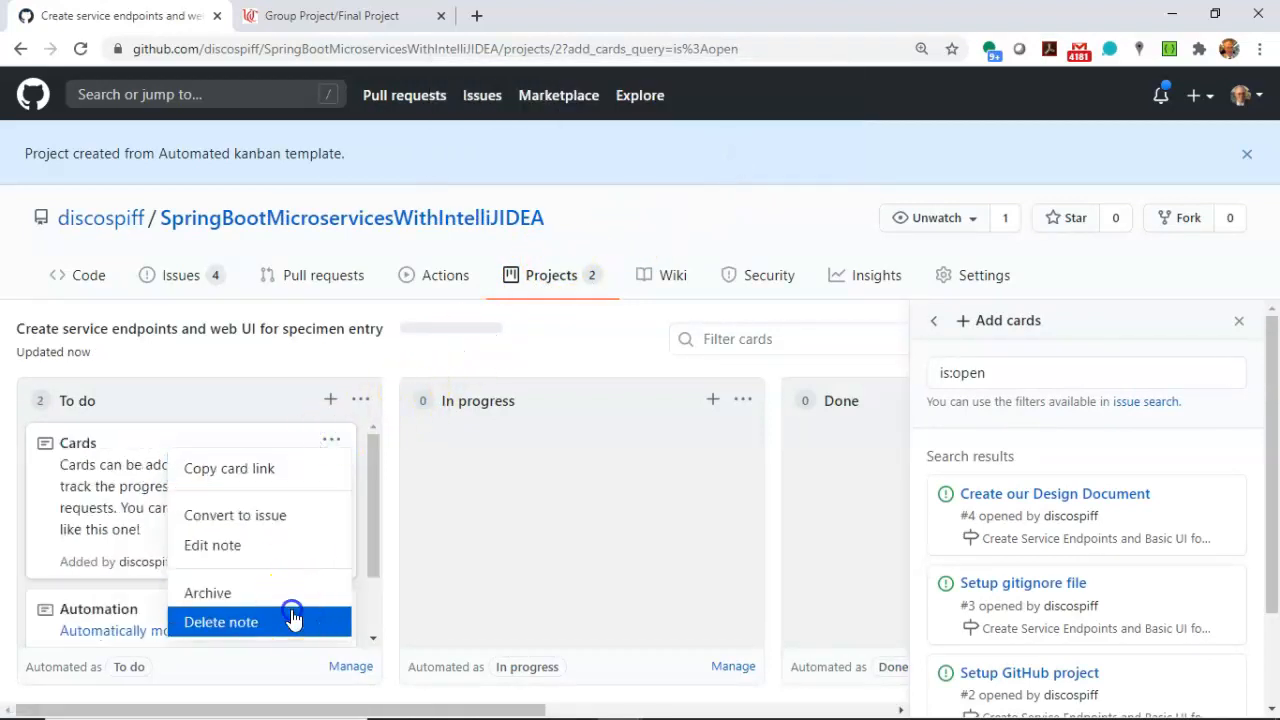
click(290, 612)
click(725, 158)
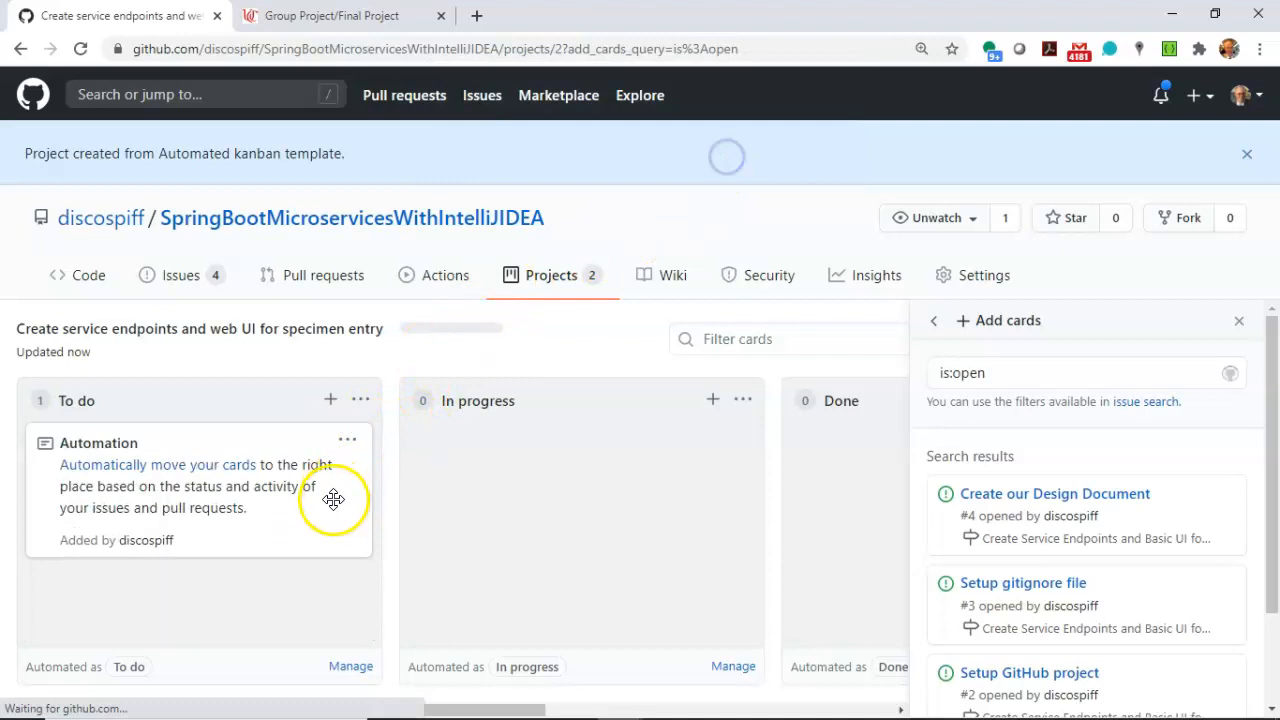
click(348, 440)
click(281, 617)
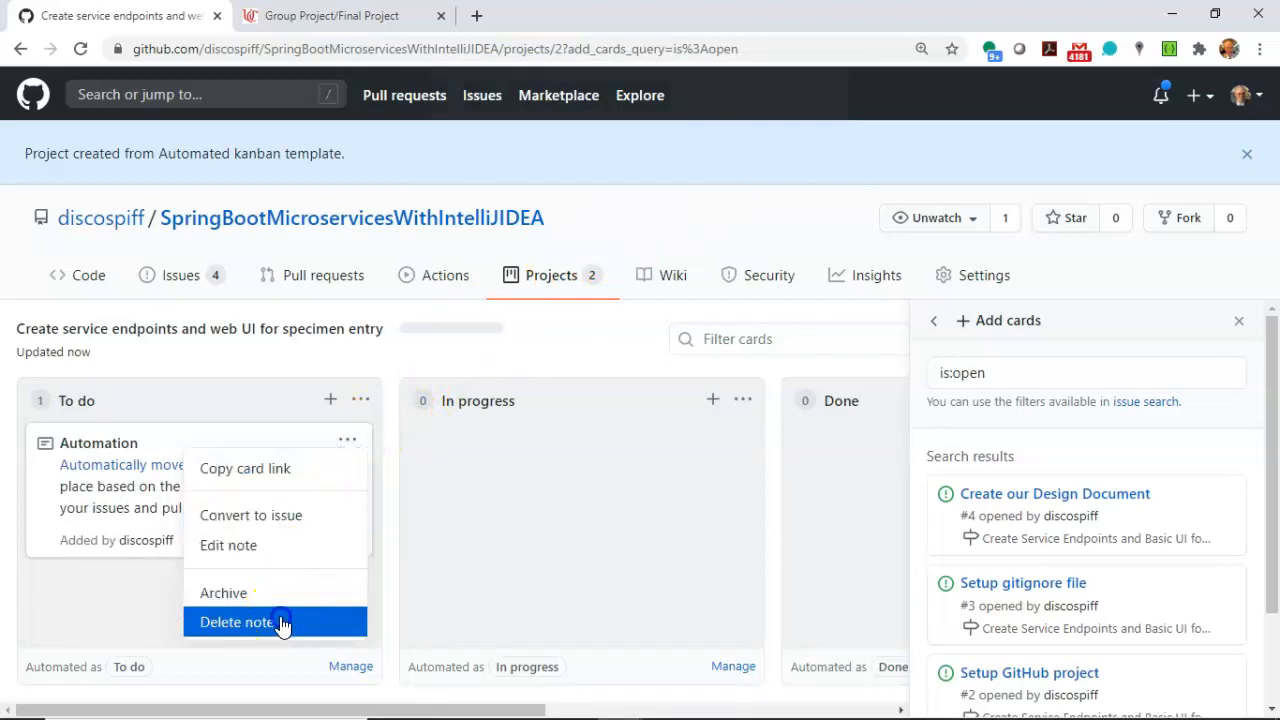
click(726, 158)
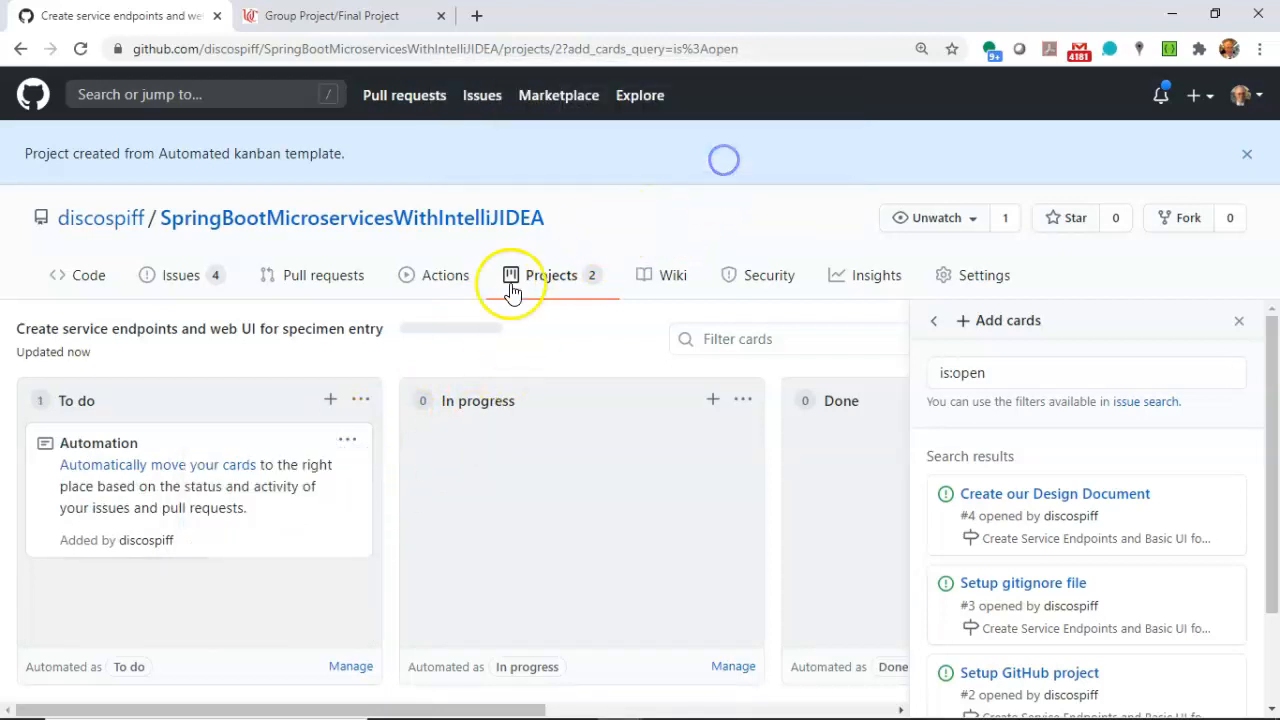
Add a "Create a Controller" note to the To do column and convert it to an issue.
click(331, 400)
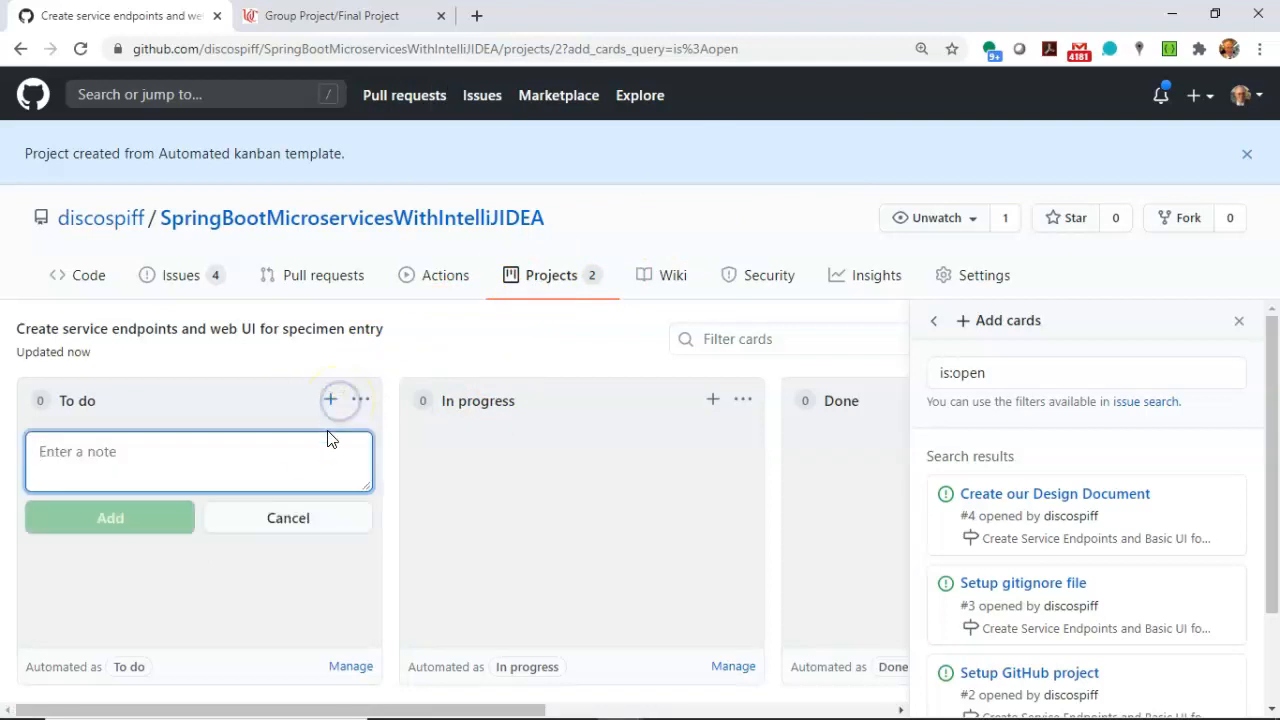
text(Con)
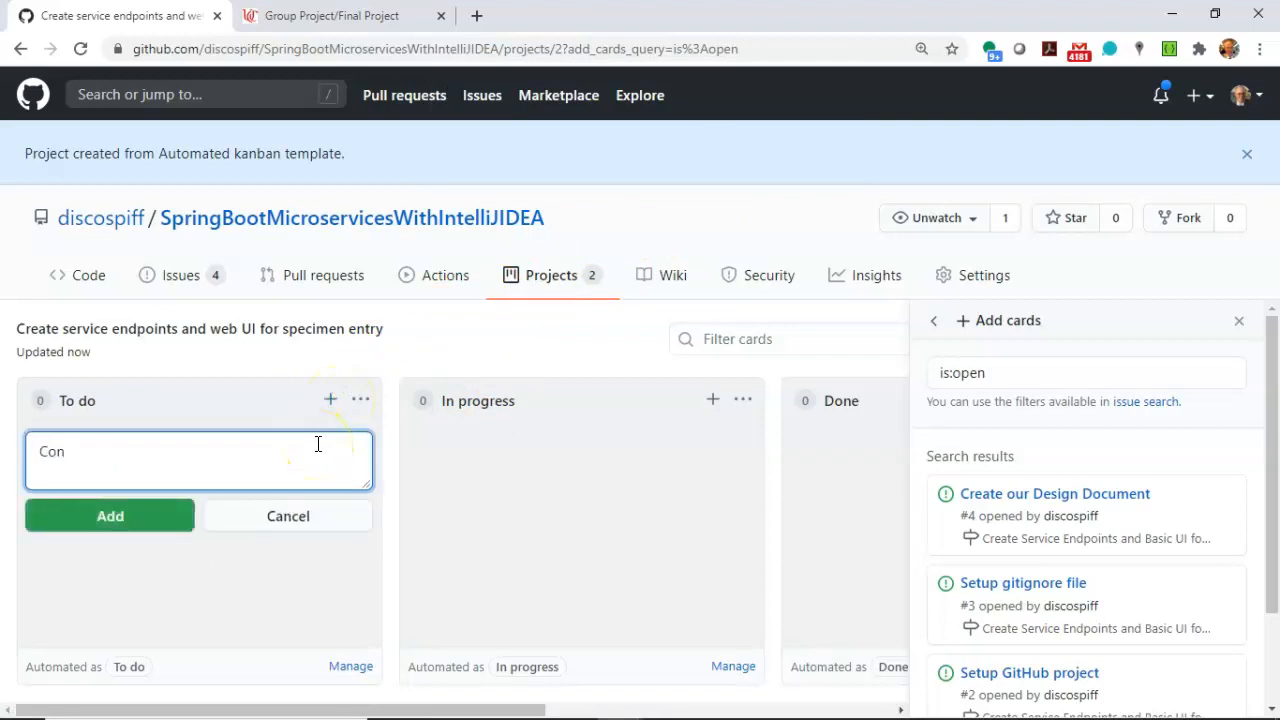
text(tr)
key(BackSpace)
key(BackSpace)
key(BackSpace)
key(BackSpace)
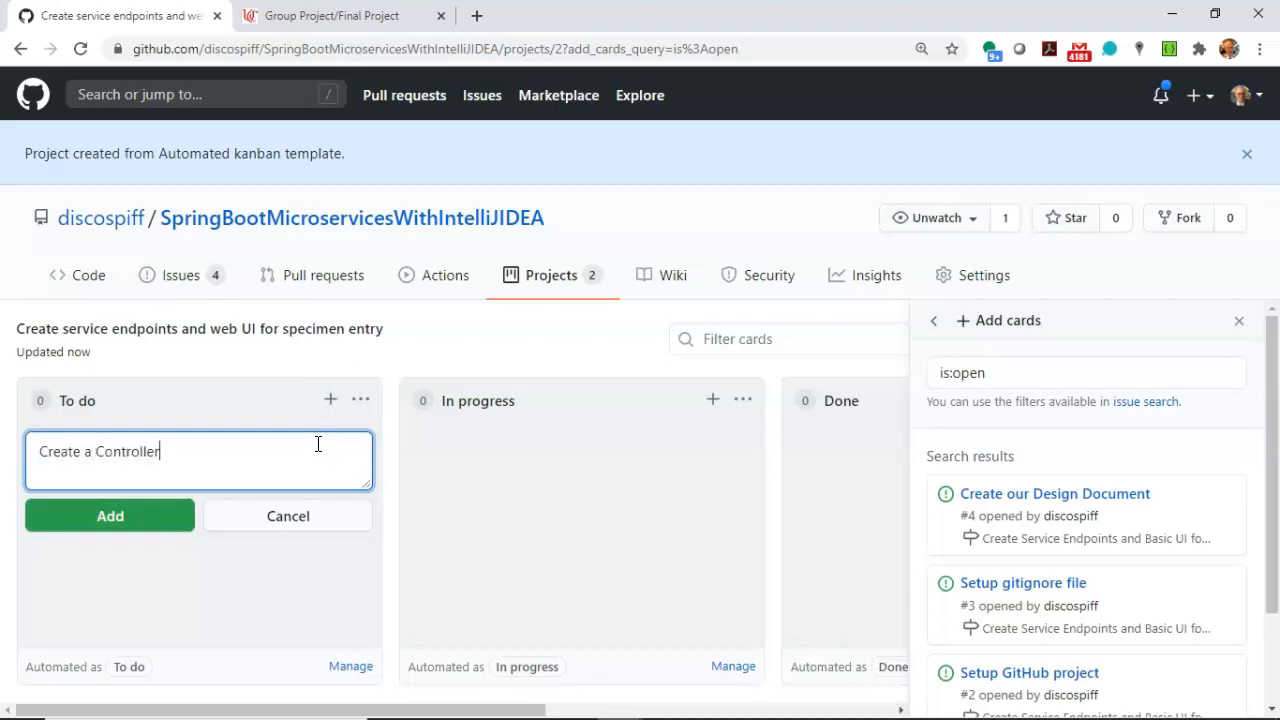
click(112, 517)
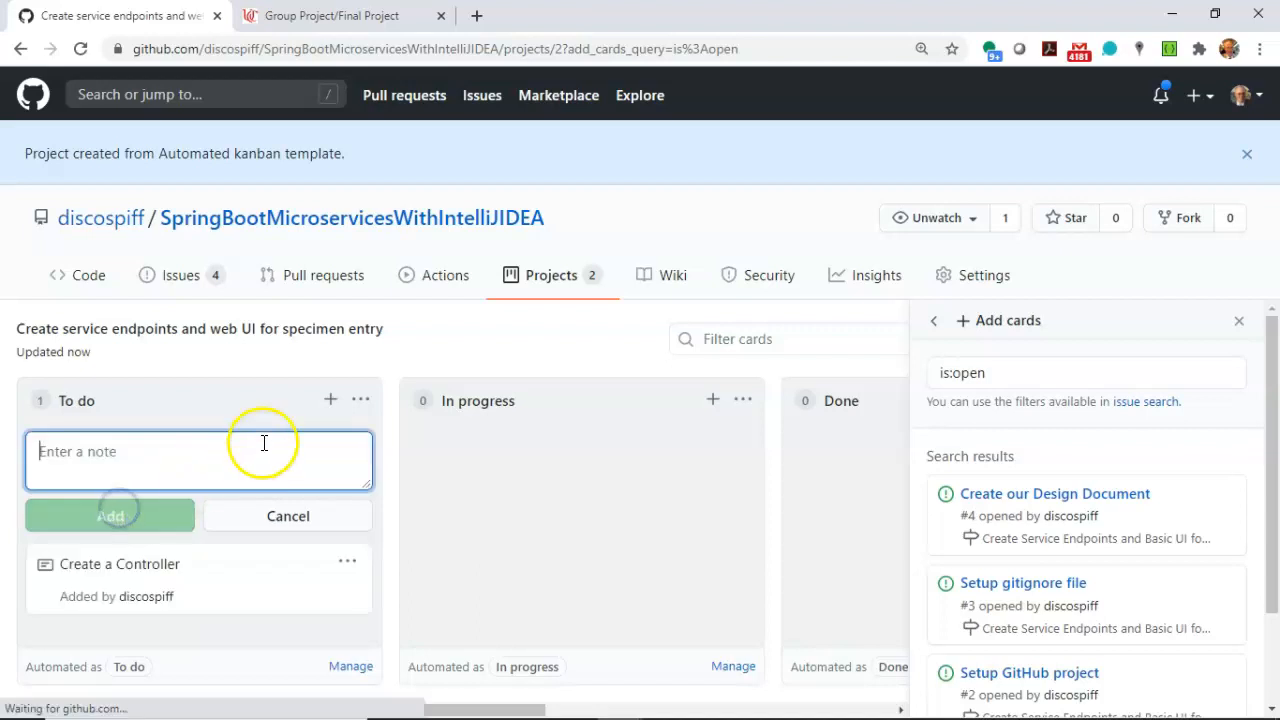
click(347, 561)
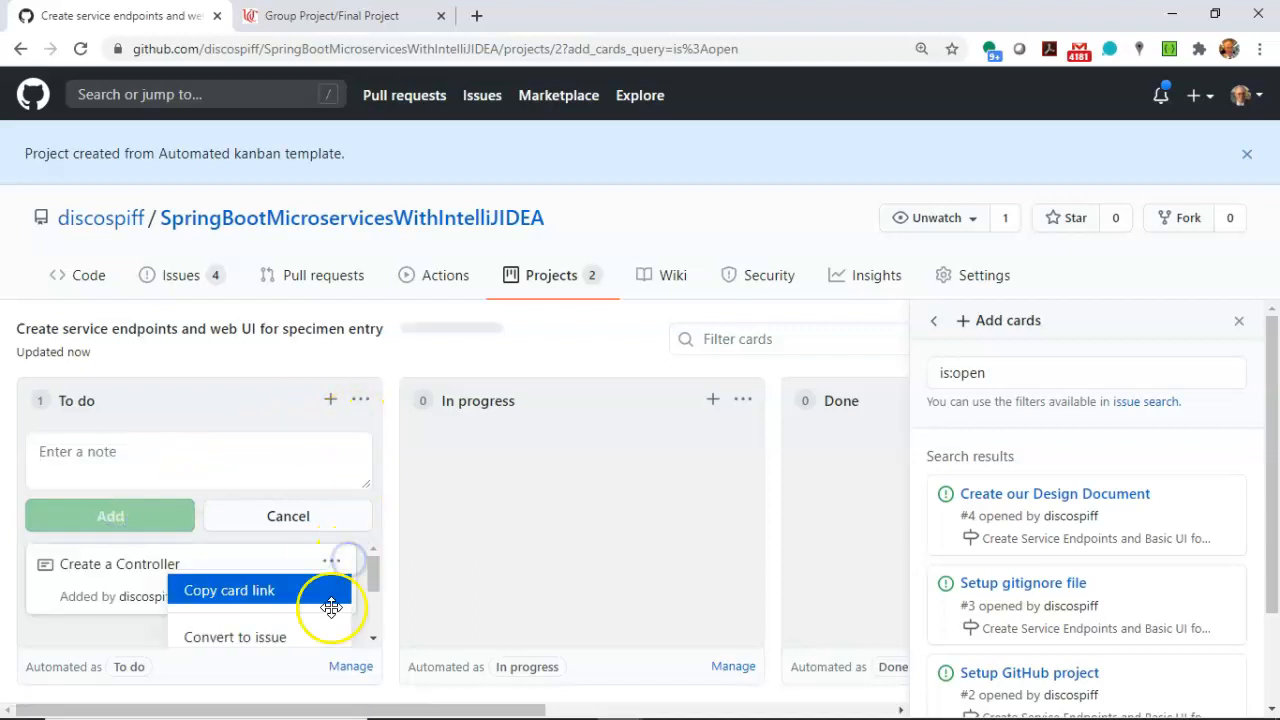
click(314, 634)
click(503, 545)
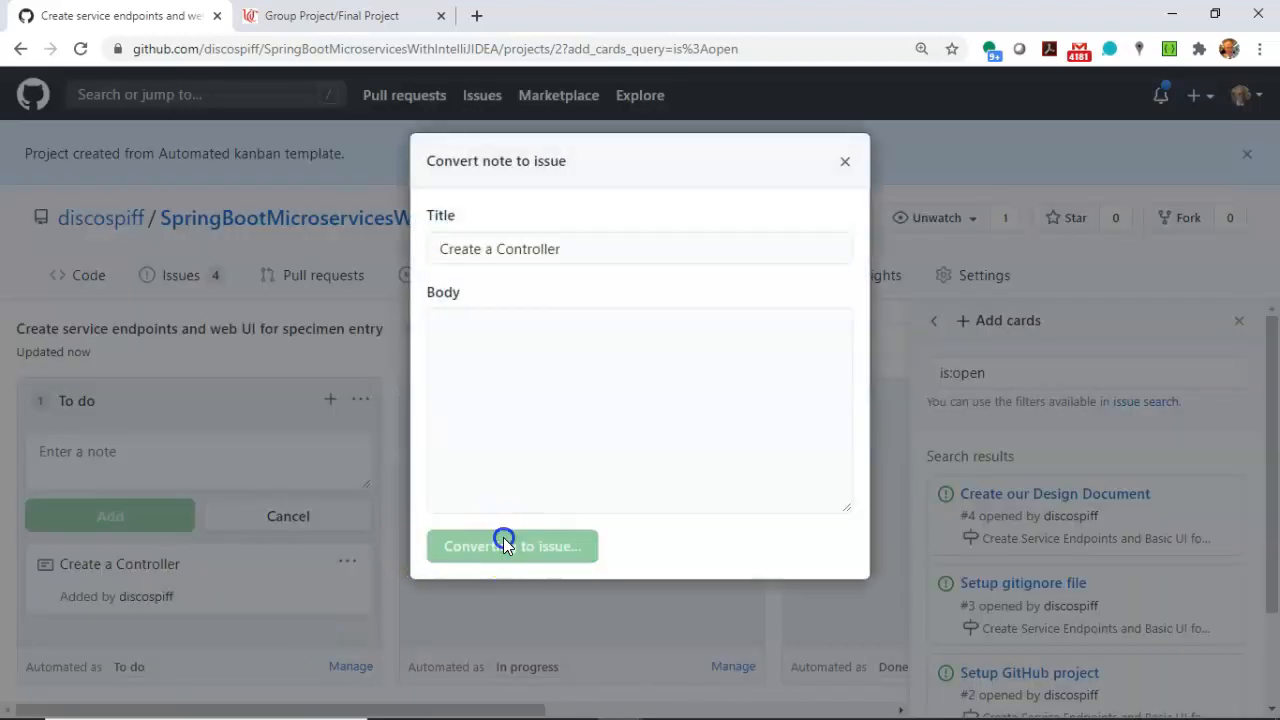
Assign the Create a Controller issue to the "Create Service Endpoints and Basic UI for Adding and Saving a Specimen" milestone.
scroll(909, 514, down, 1)
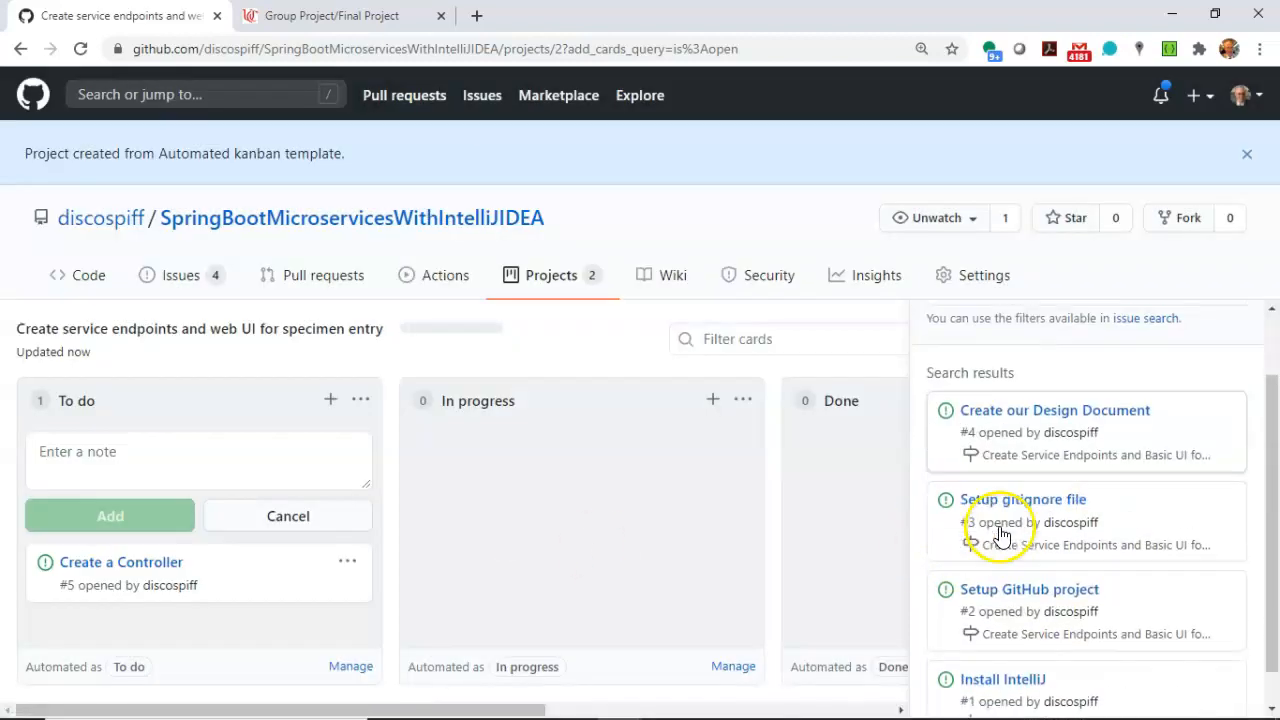
click(112, 563)
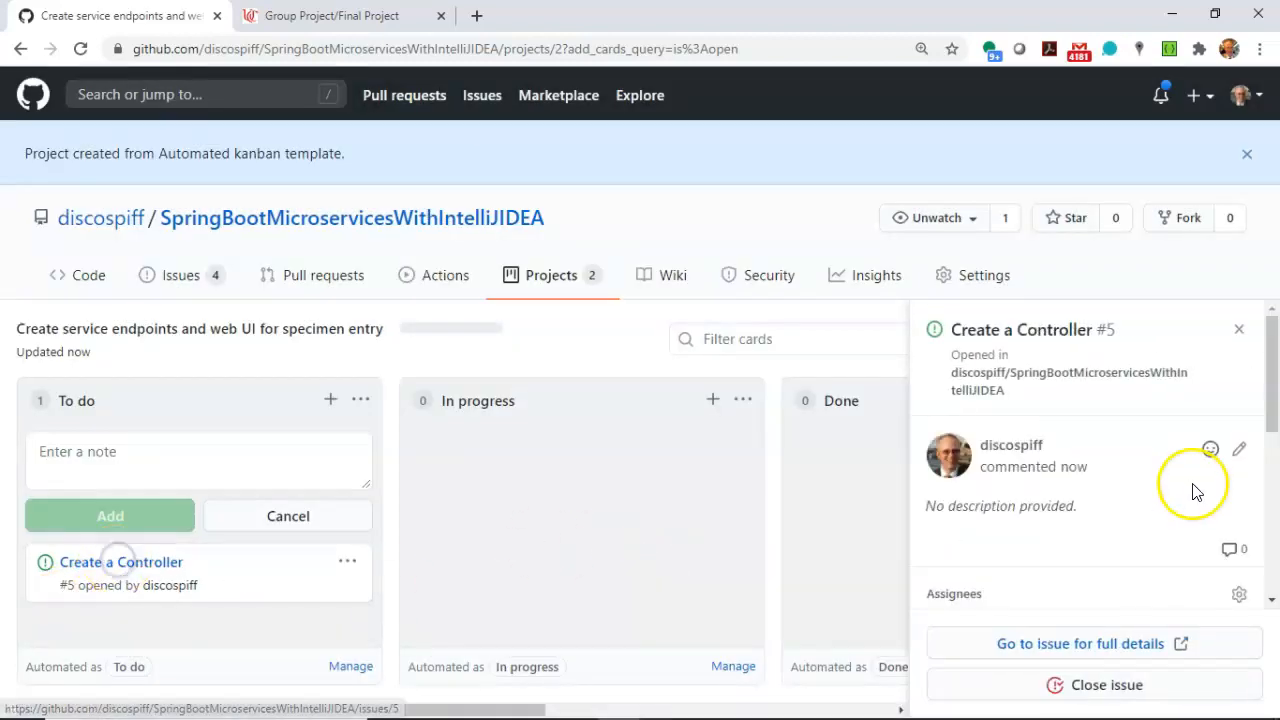
scroll(1160, 500, down, 3)
scroll(1130, 513, down, 1)
click(1237, 500)
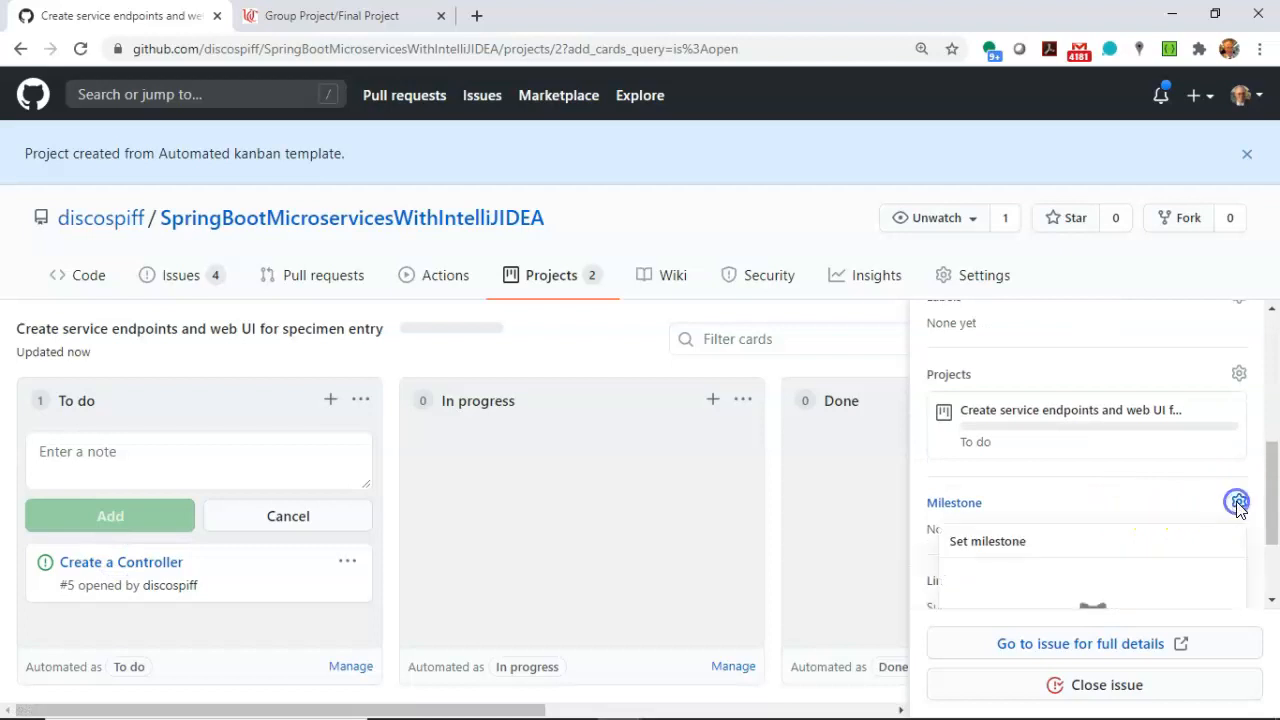
scroll(1130, 548, down, 1)
click(1100, 509)
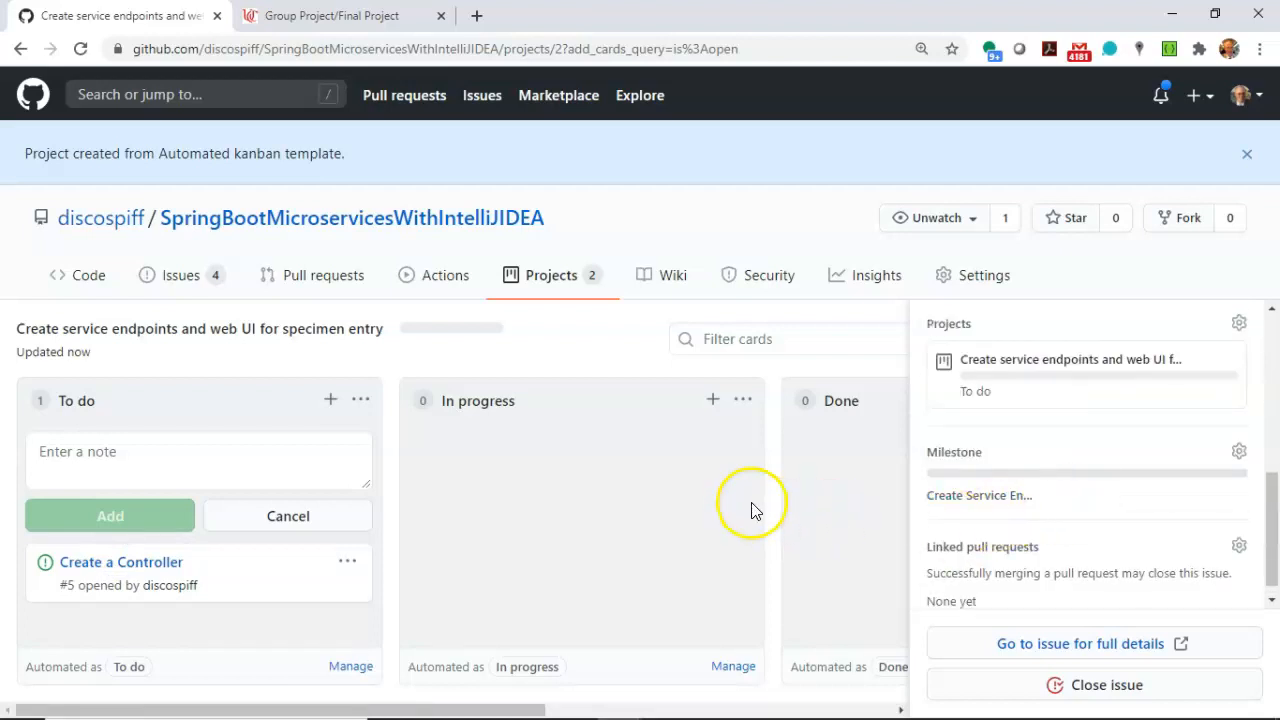
scroll(1113, 485, up, 1)
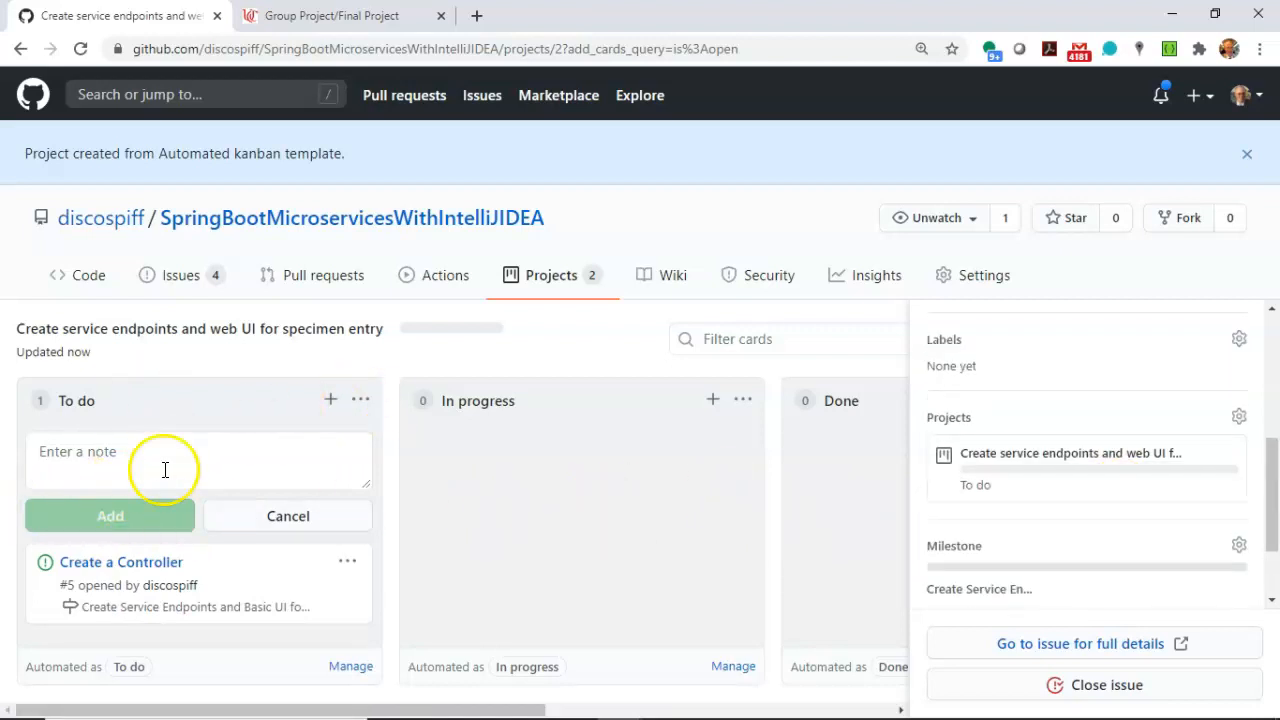
Add a "Create endpoints for save specimen" note to the To do column and convert it to an issue.
click(331, 400)
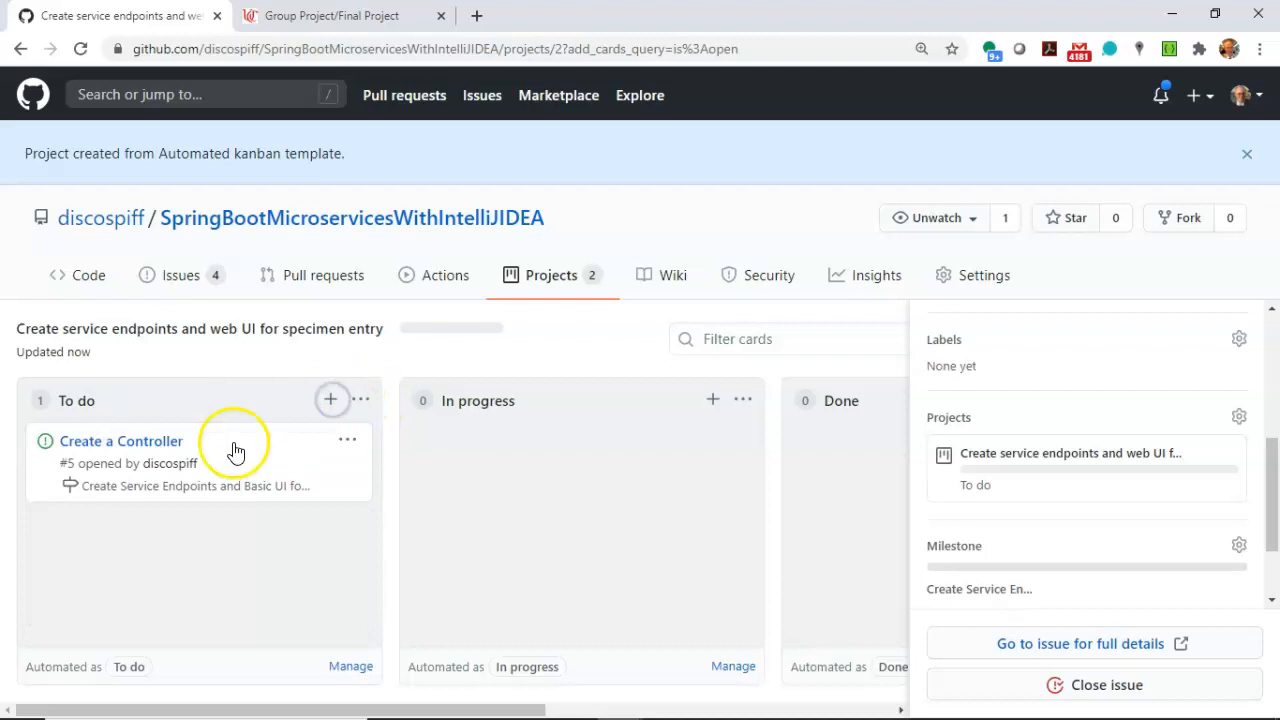
click(331, 400)
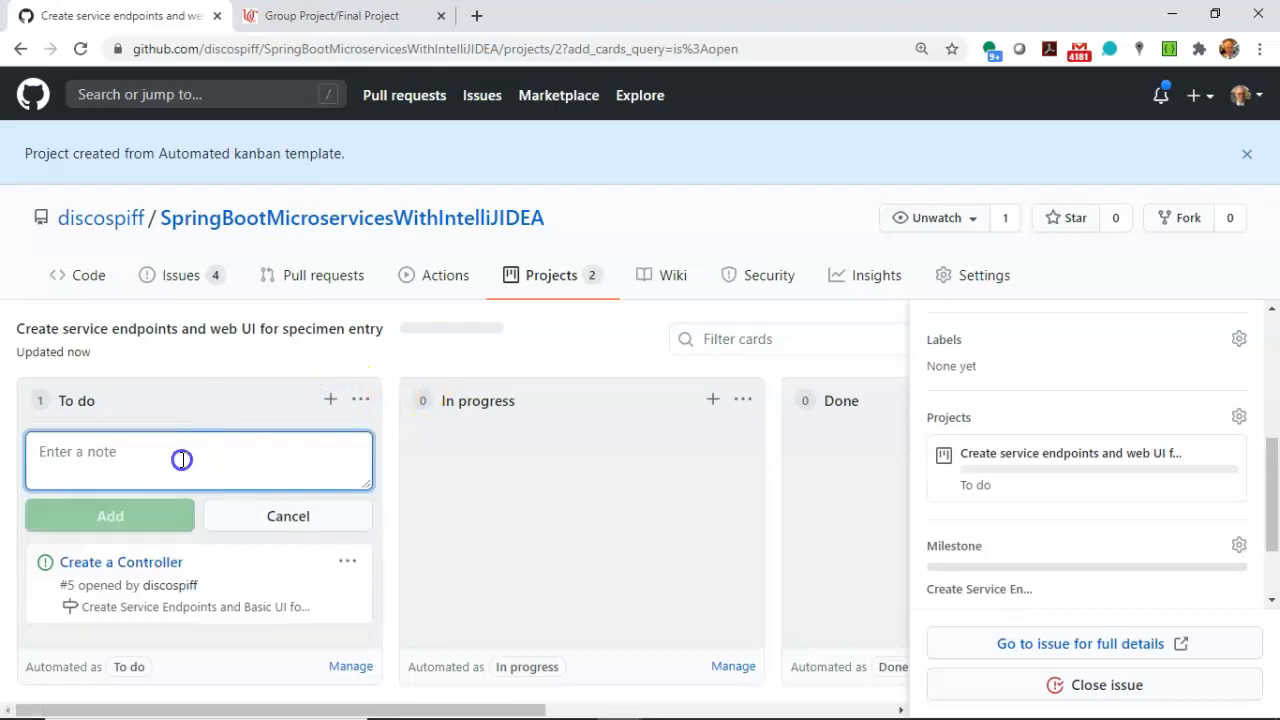
text(Create endpoints for save specimen)
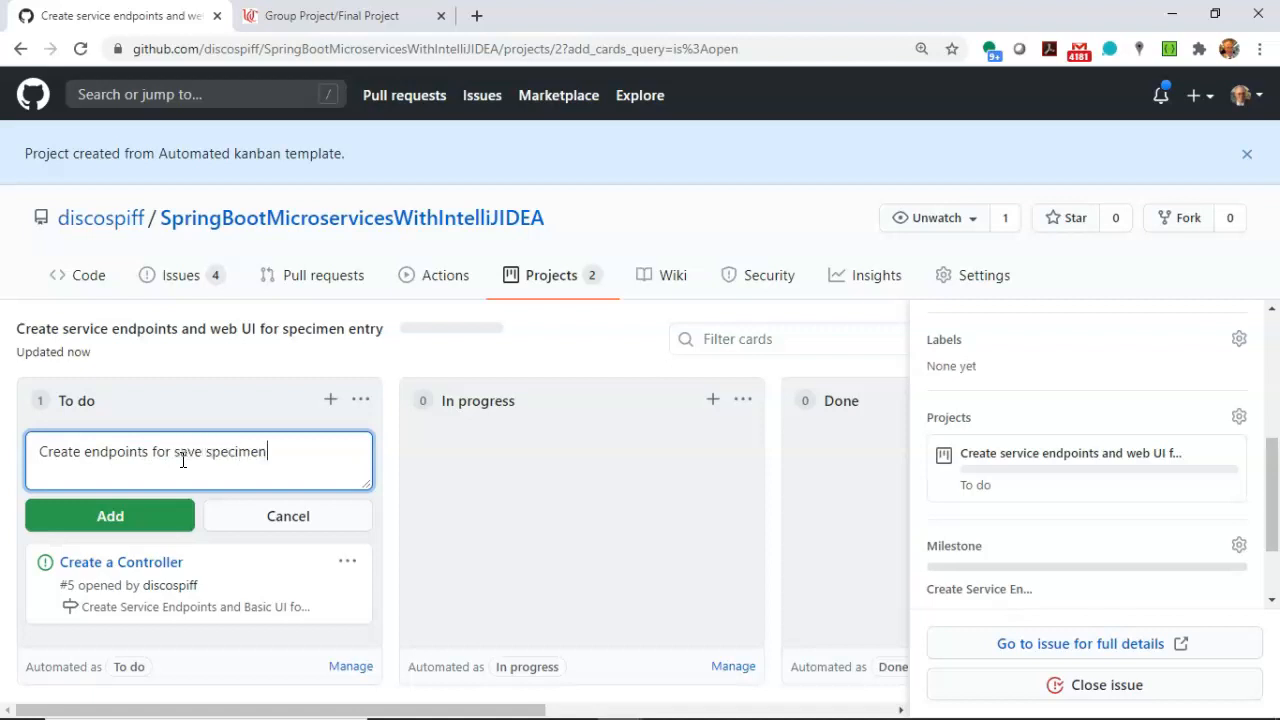
click(136, 516)
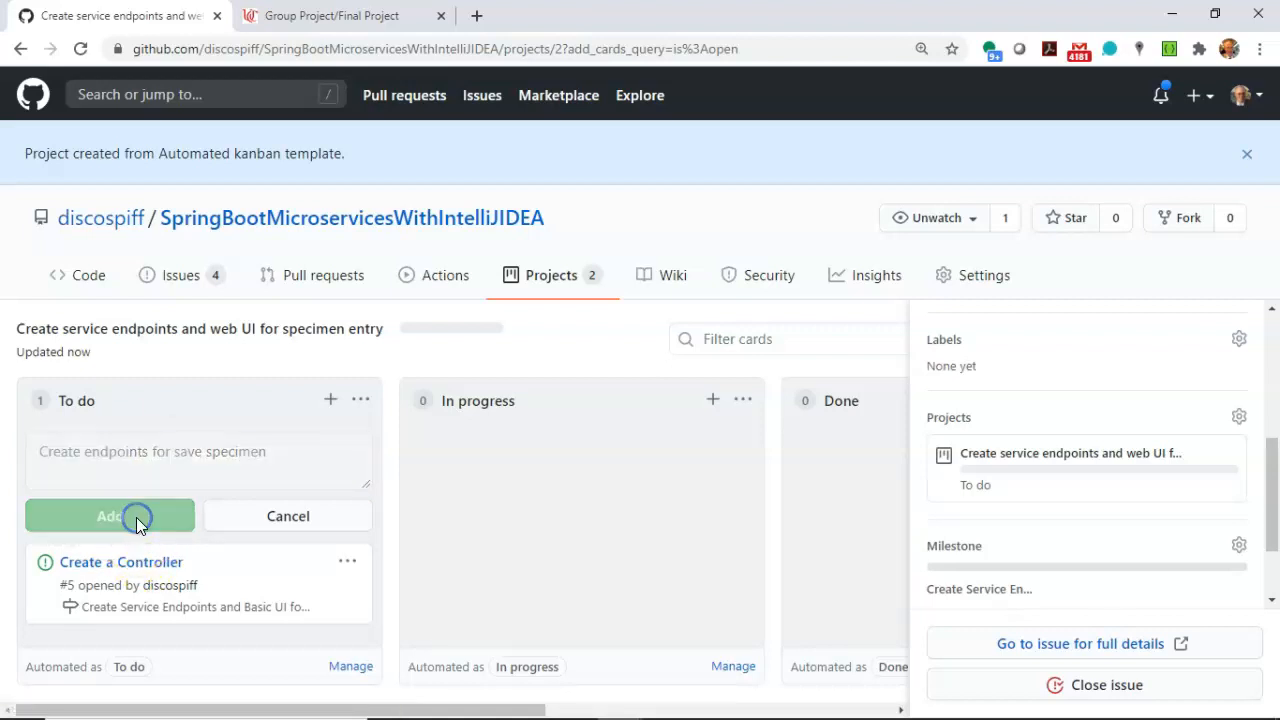
click(332, 561)
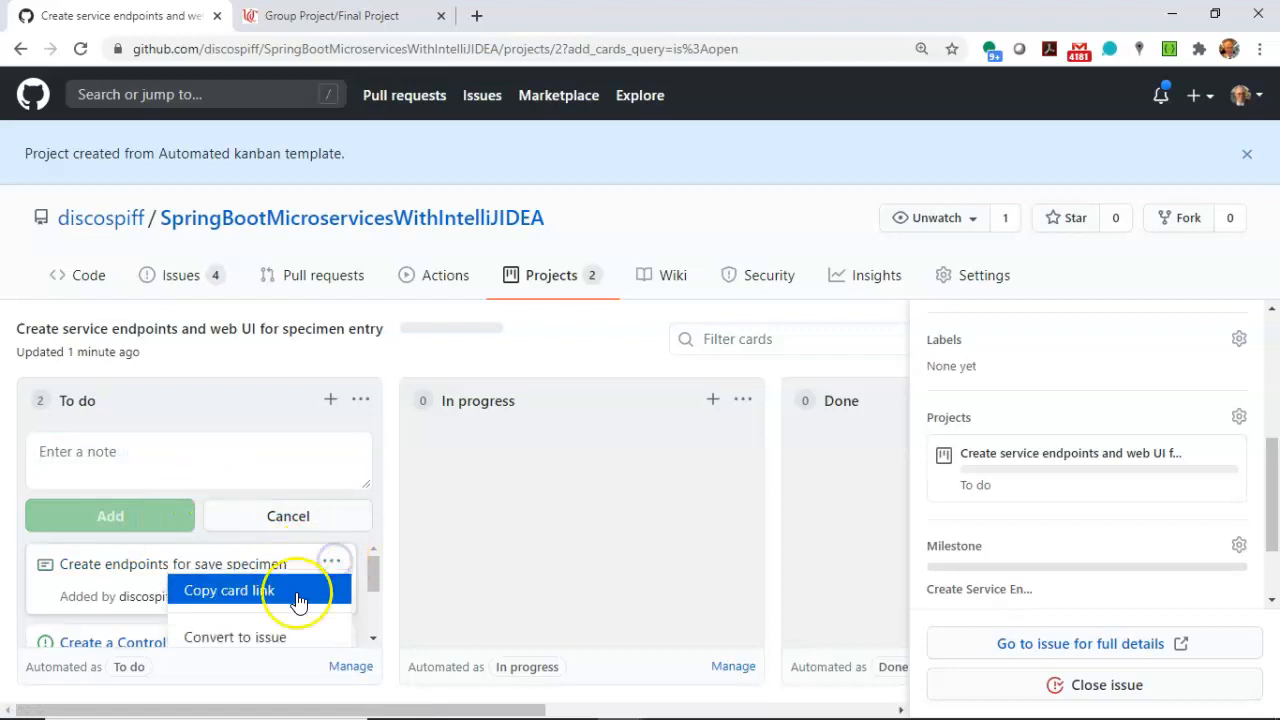
click(280, 637)
click(506, 550)
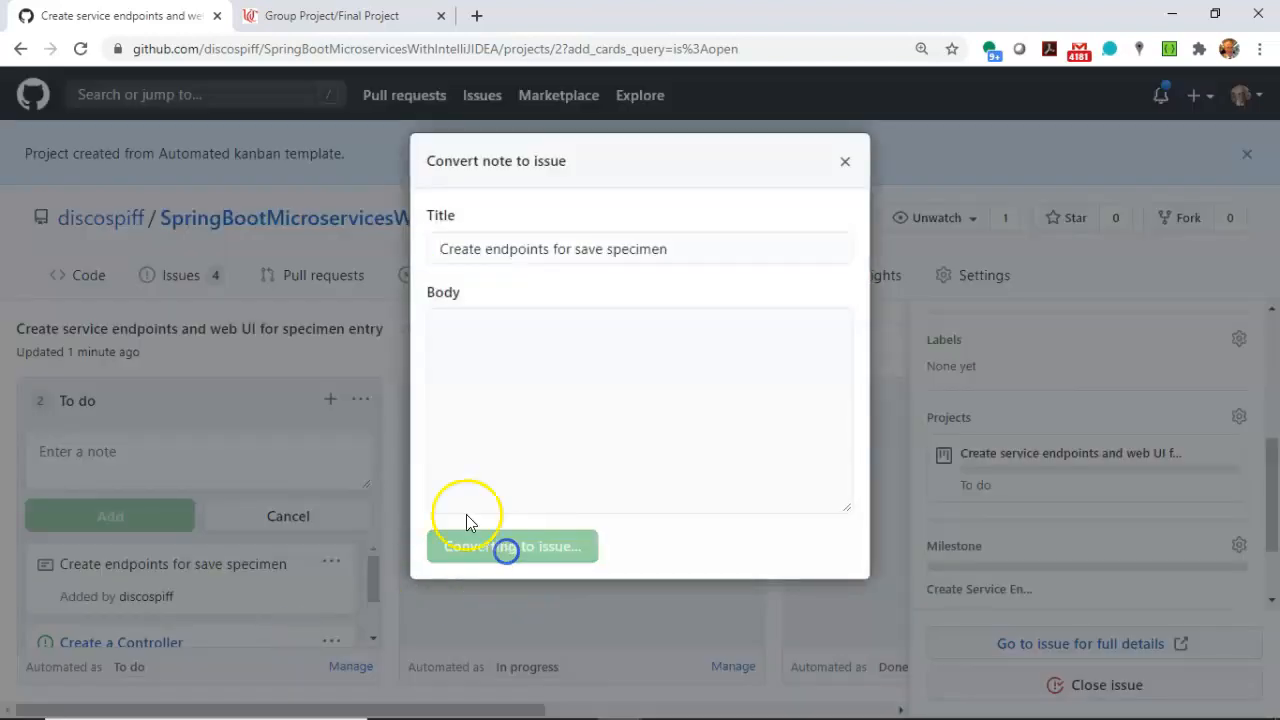
Add a "Create basic web page to enter specimens" note to the To do column and convert it to an issue.
click(283, 446)
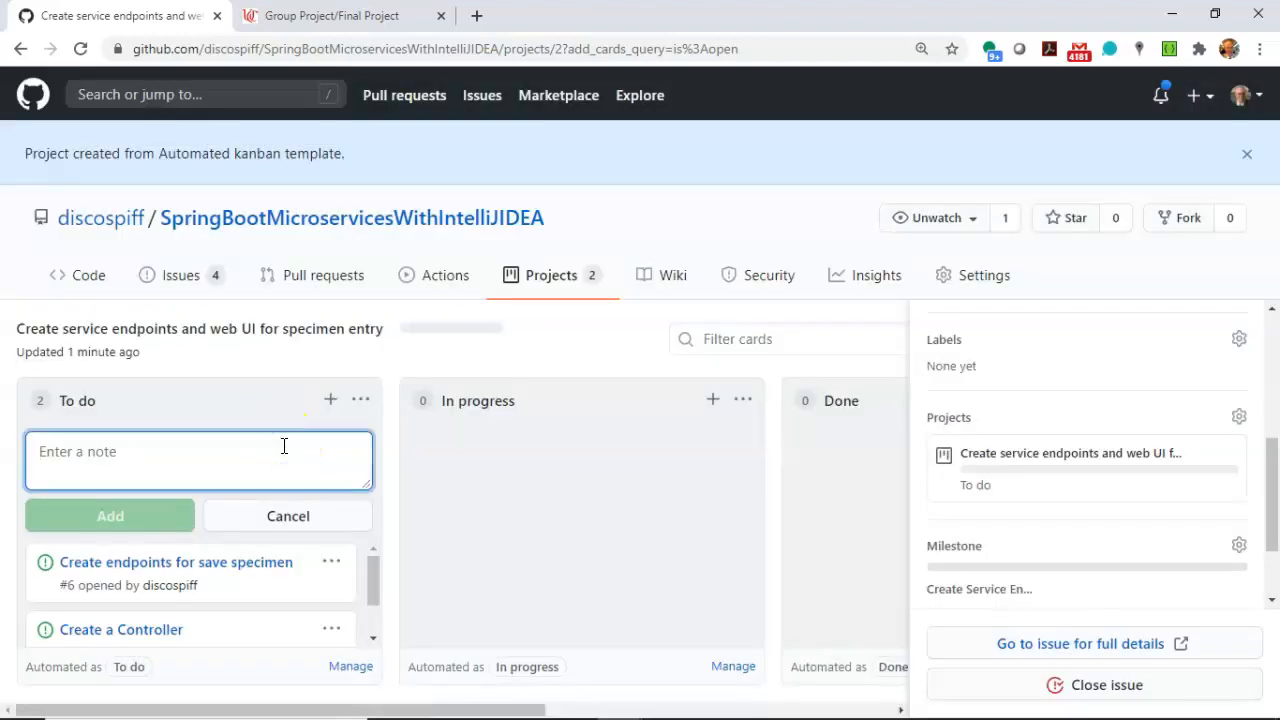
text(Crate basic web page to enter specimens)
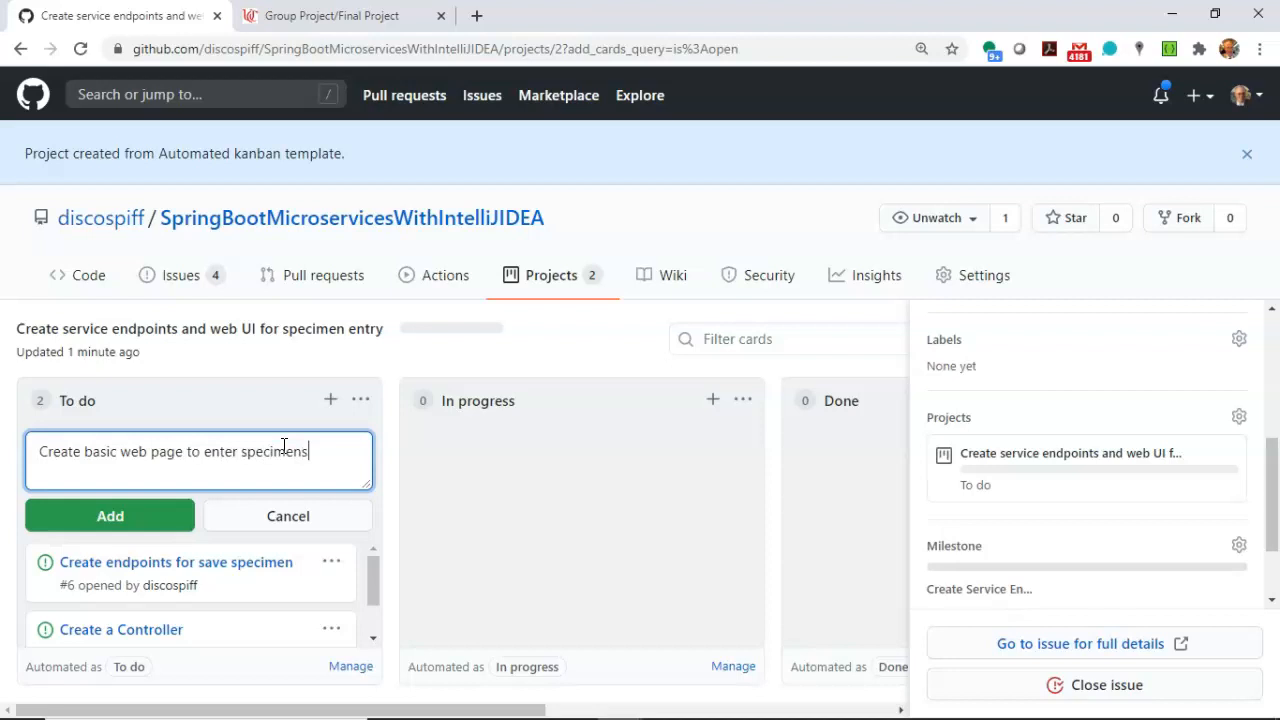
click(157, 520)
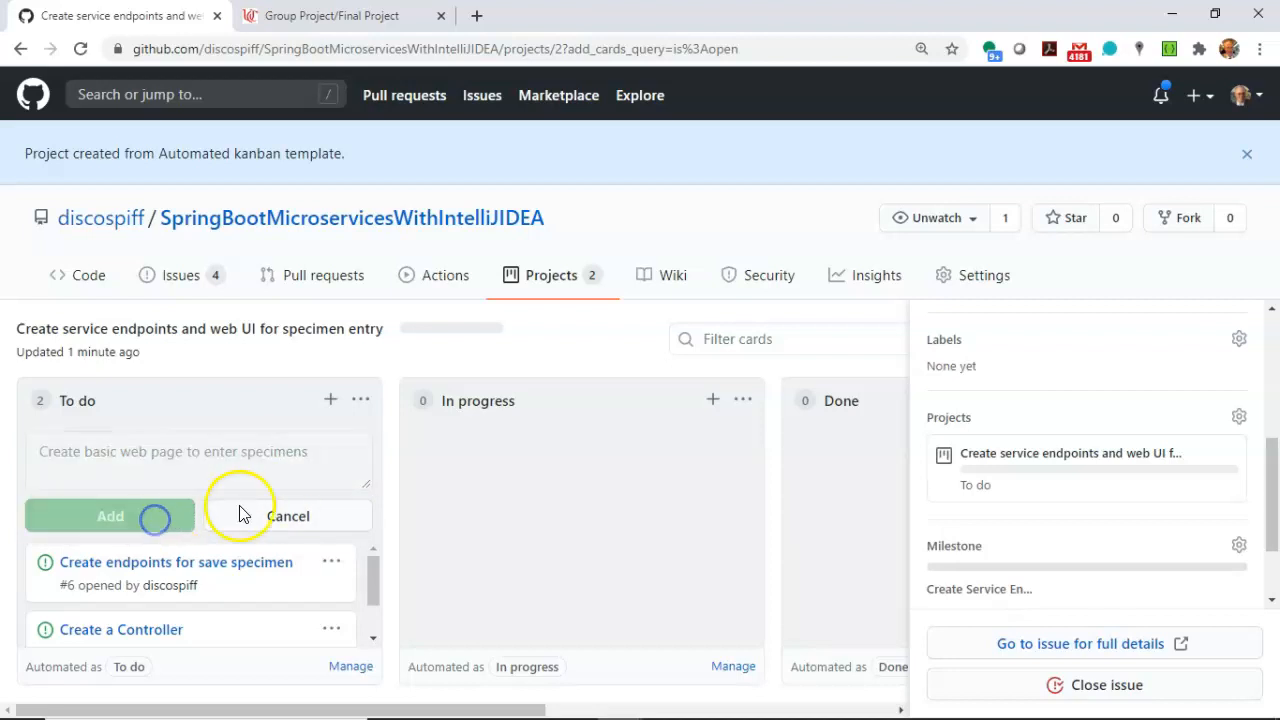
scroll(320, 545, down, 1)
scroll(343, 551, up, 1)
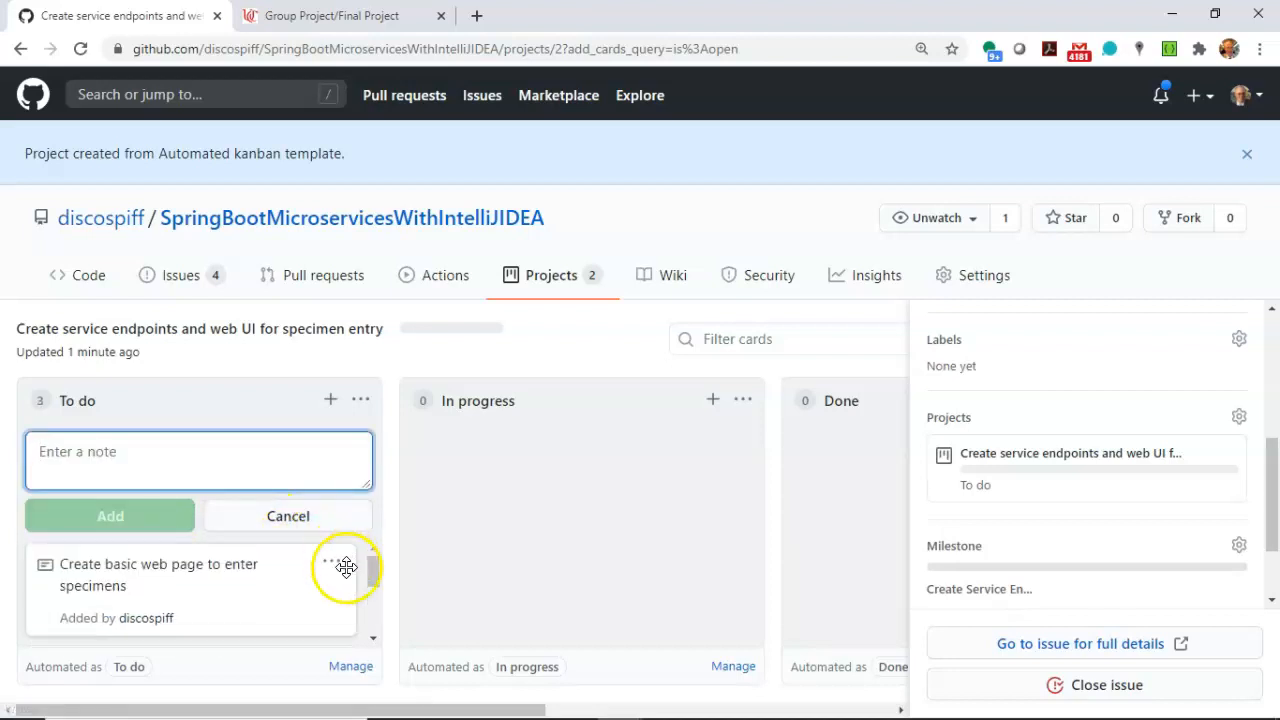
click(331, 562)
click(282, 634)
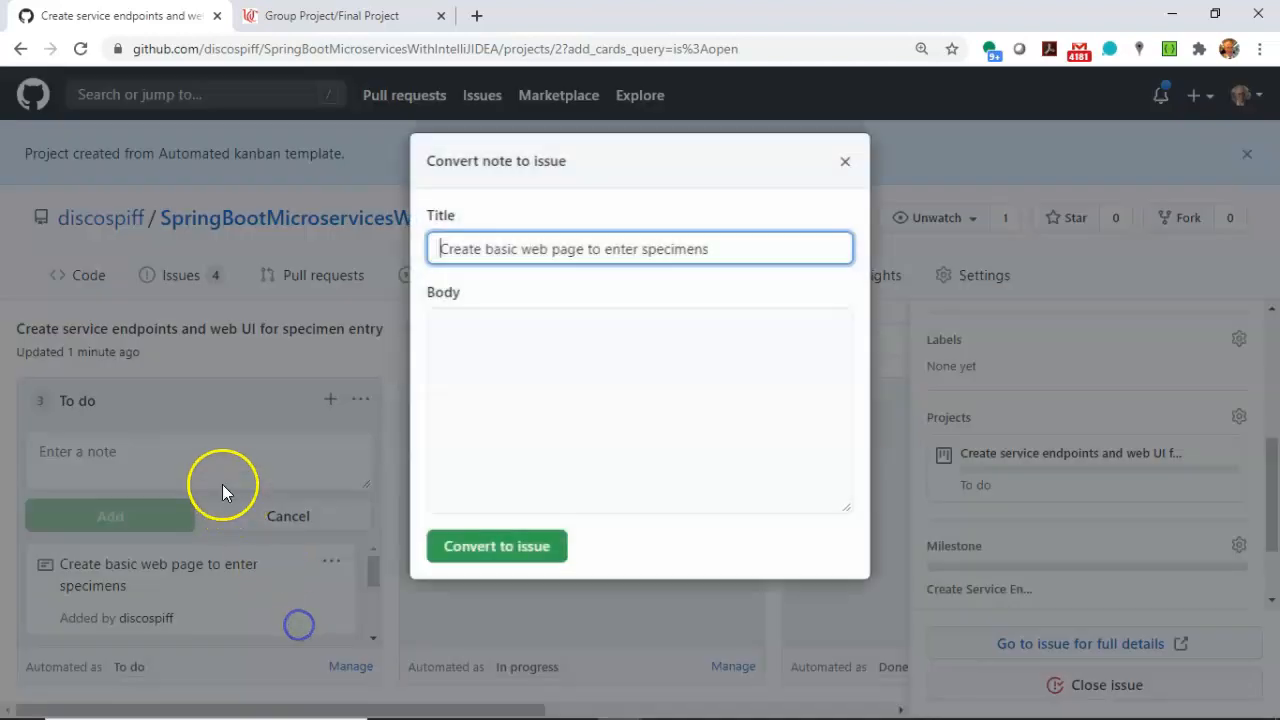
click(507, 560)
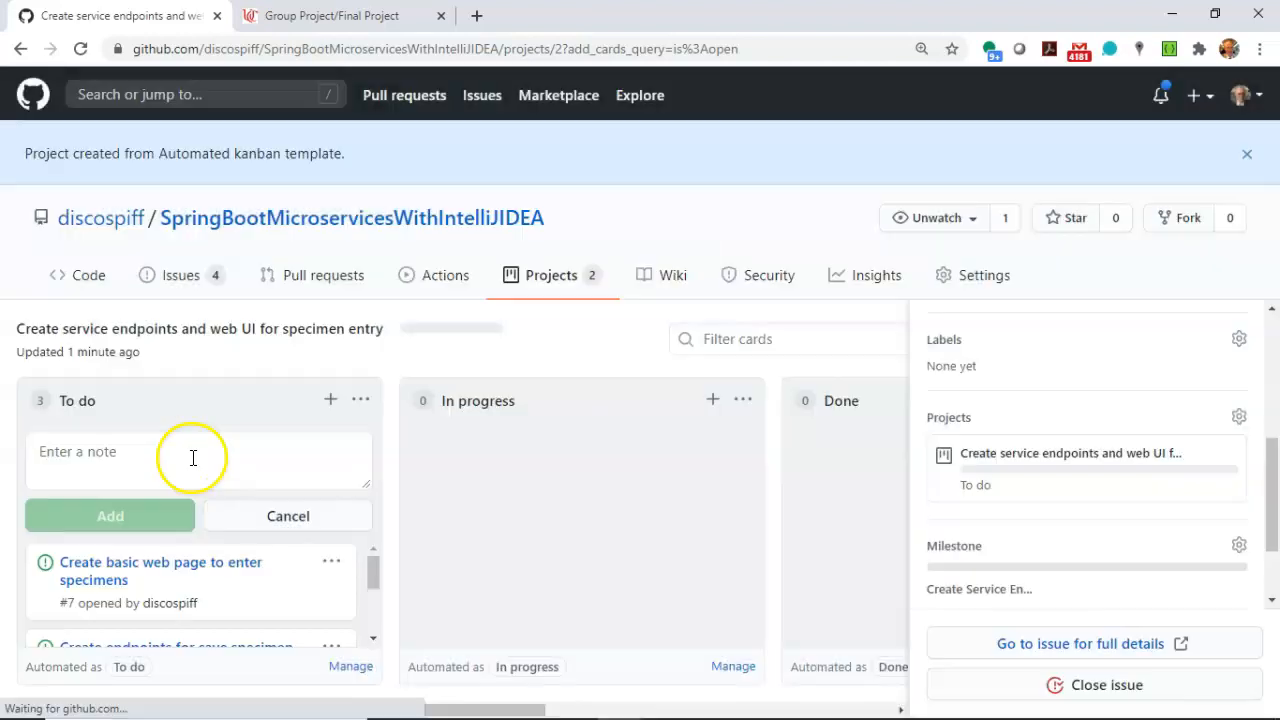
Add a note reading "Create interfaces for service layer" to the To do column.
click(197, 459)
text(C)
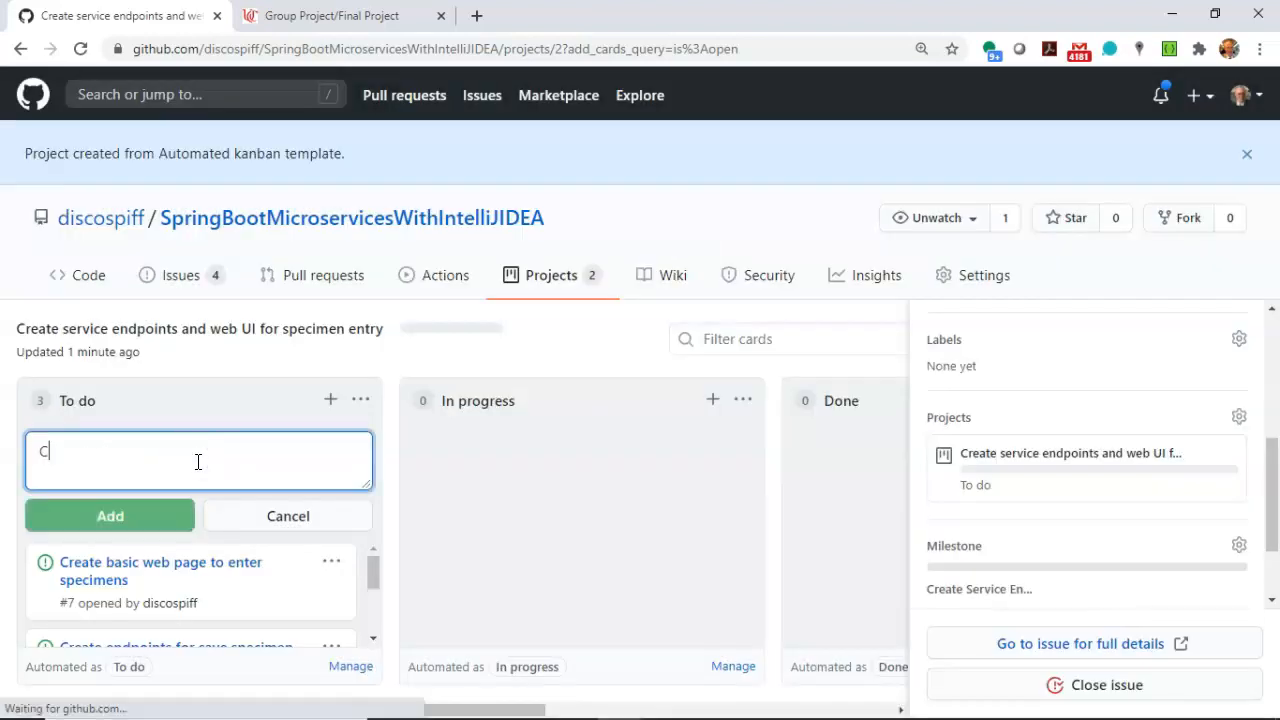
text(reate interfaces)
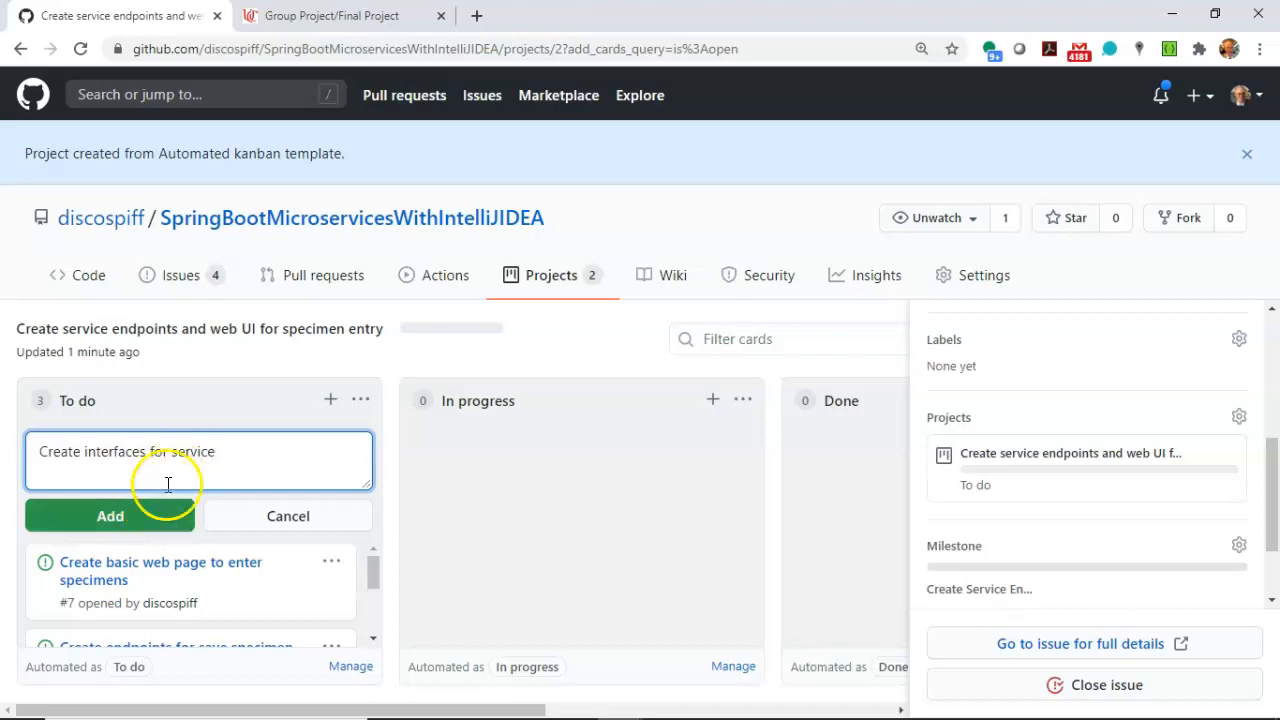
text(for service layer)
click(152, 516)
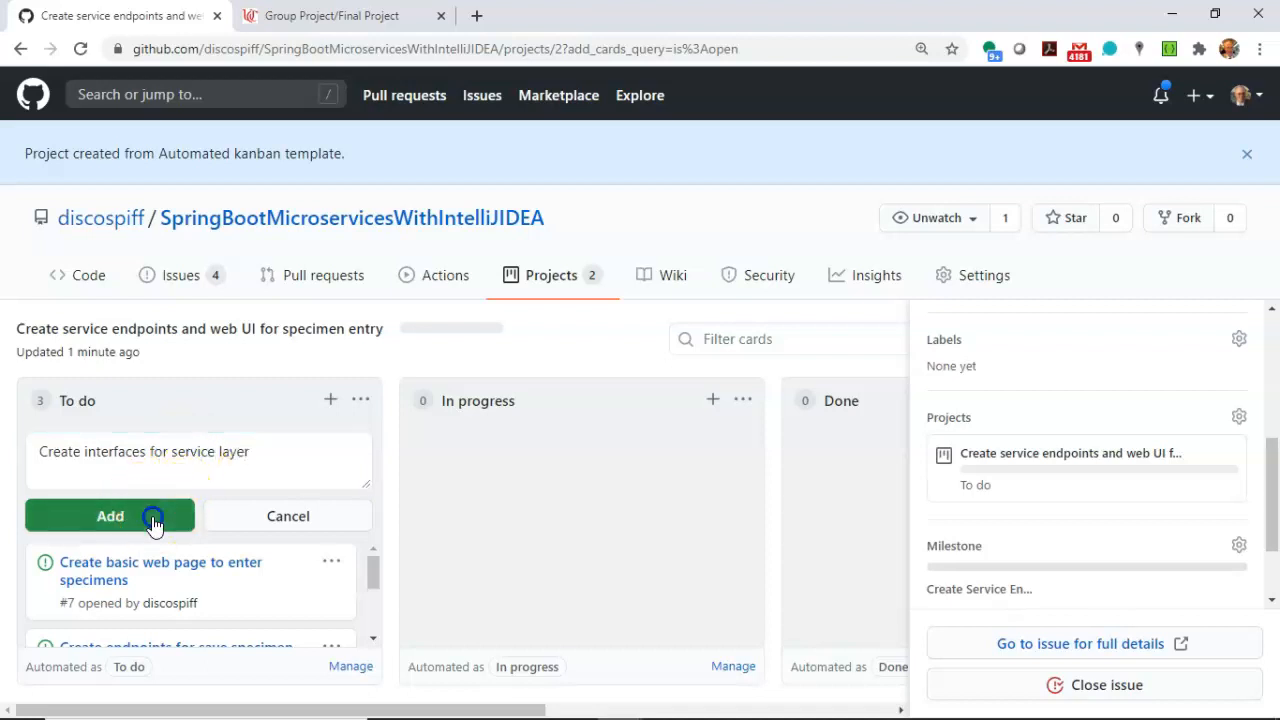
Add a note reading "Create mocks/stubs that implement the service layer interace" to the To do column.
text(Create mocks/stubs that implement the servi)
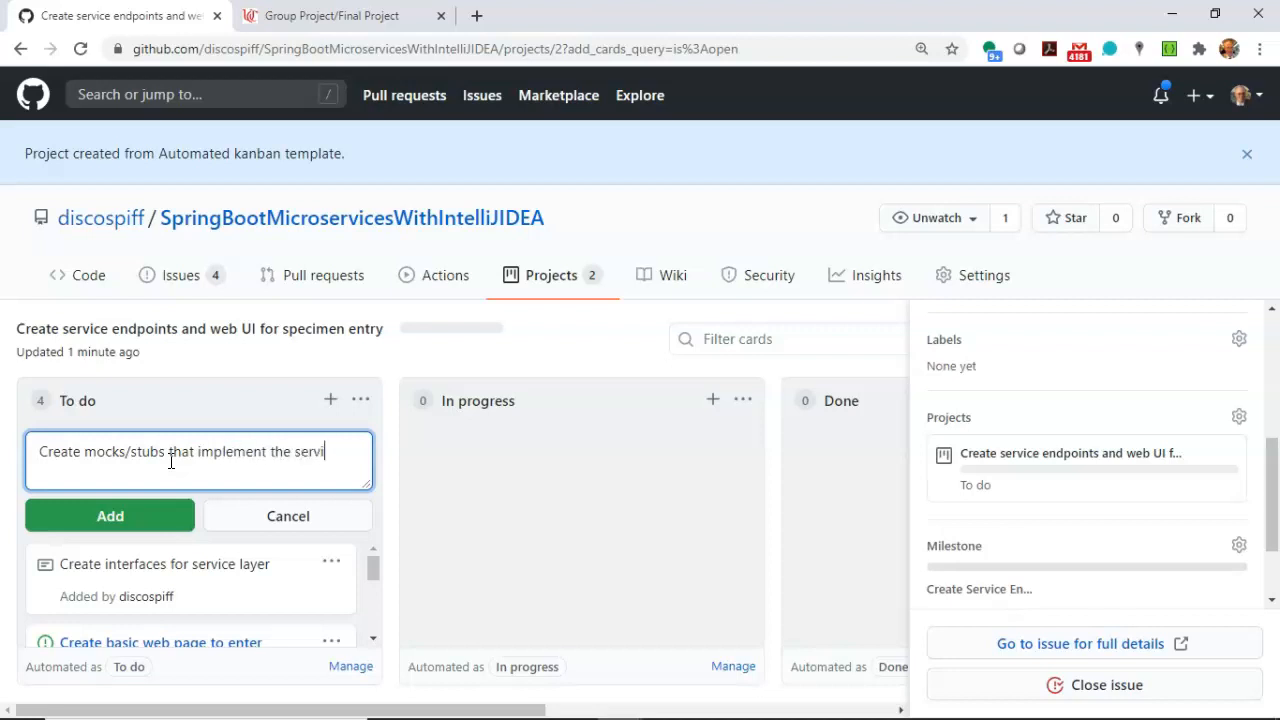
text(yer interace)
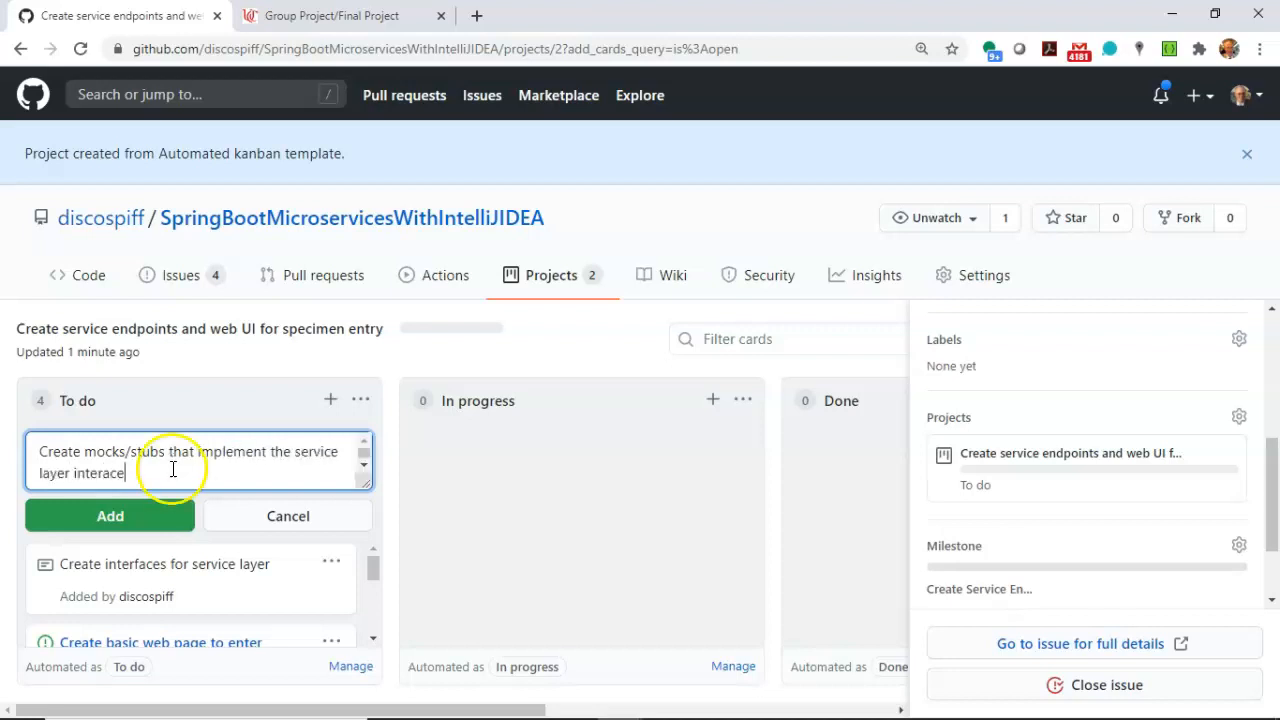
click(152, 517)
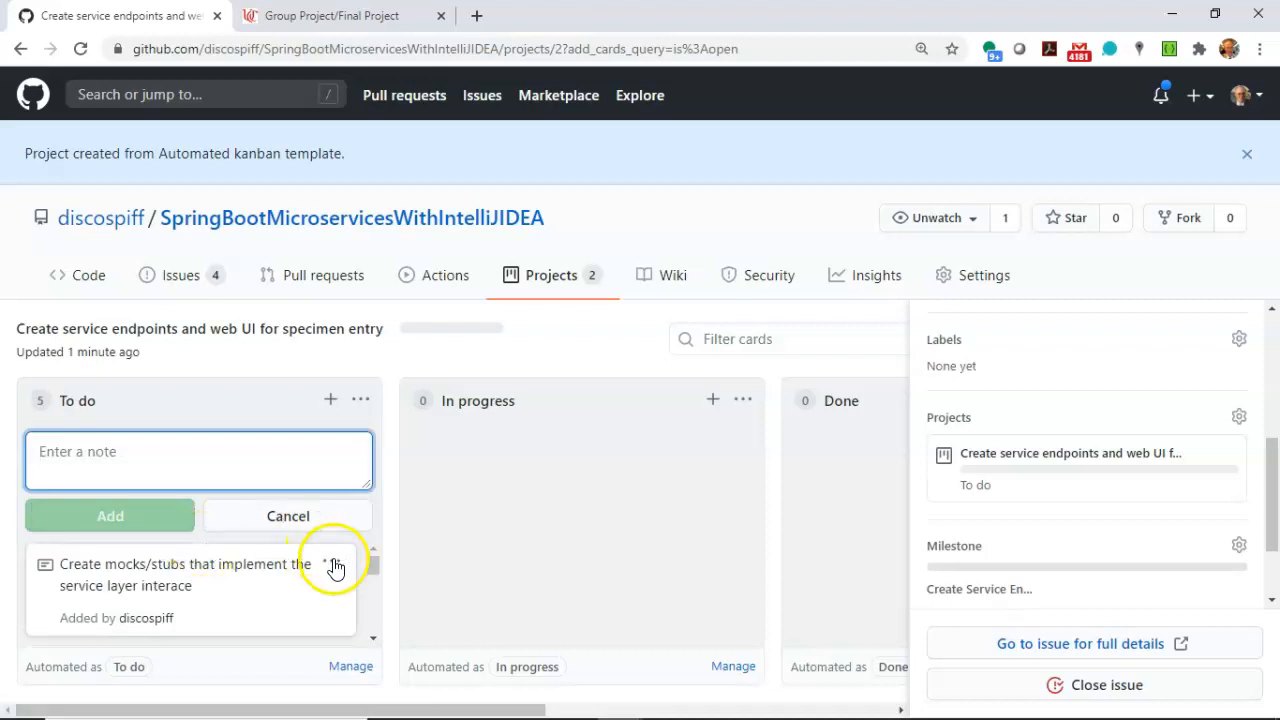
Convert the mocks/stubs note to an issue, with a body beginning "A mock or stub is a hardcoded Java class that returns predictable".
click(331, 561)
click(263, 636)
click(523, 387)
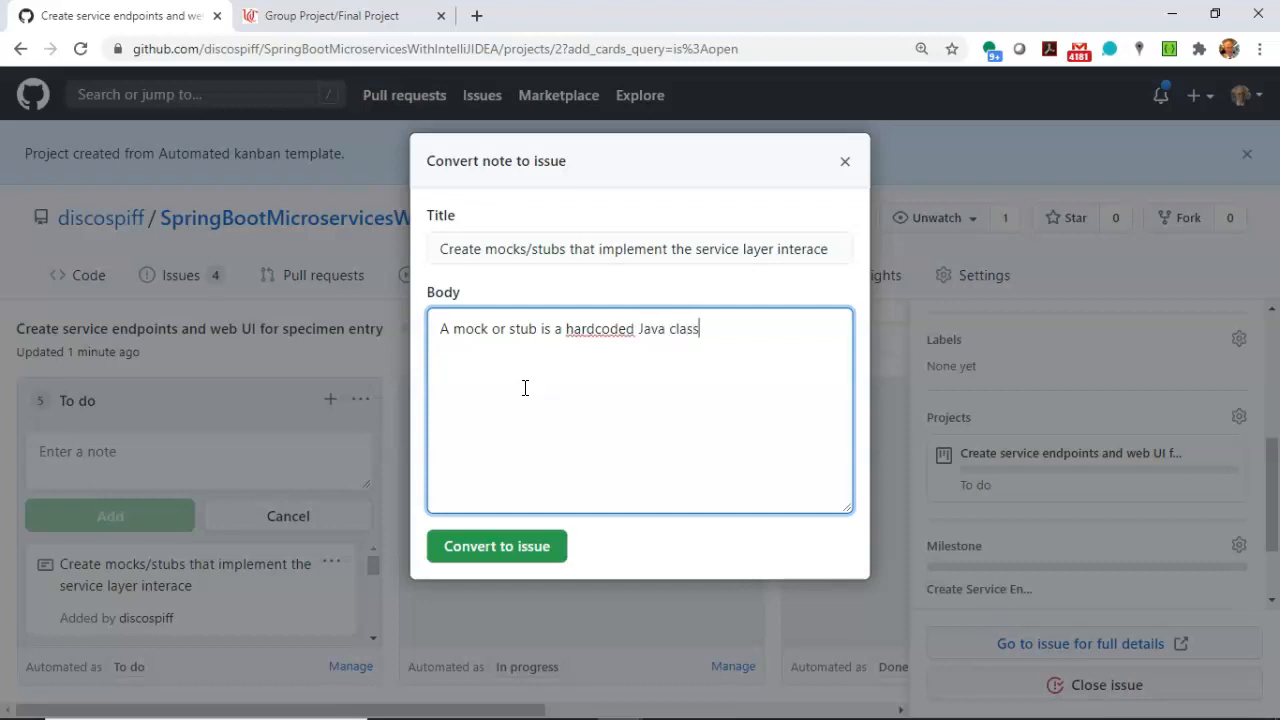
text(A mock or stub is a hardcoded Java class that returns predictab)
key(BackSpace)
key(BackSpace)
key(BackSpace)
text(able)
click(509, 551)
Convert the "Create interfaces for service layer" note in the To do column to an issue with an empty body.
scroll(343, 543, down, 2)
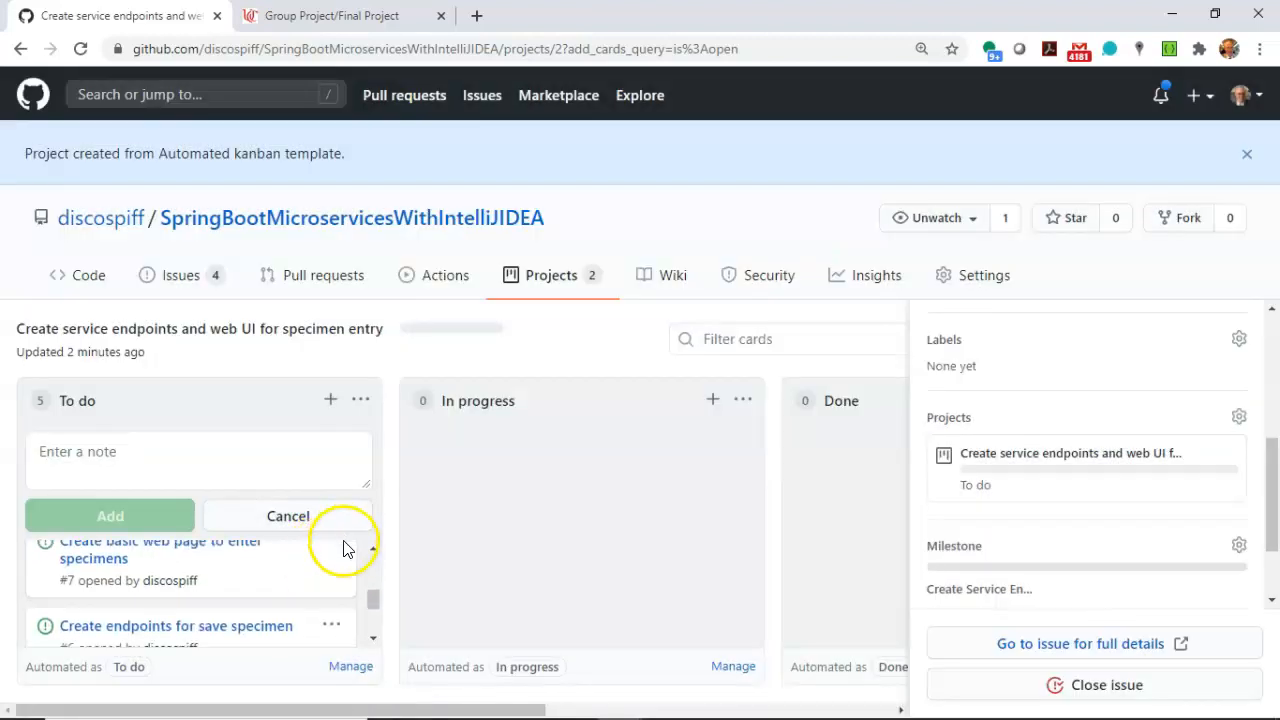
scroll(329, 574, up, 2)
click(338, 553)
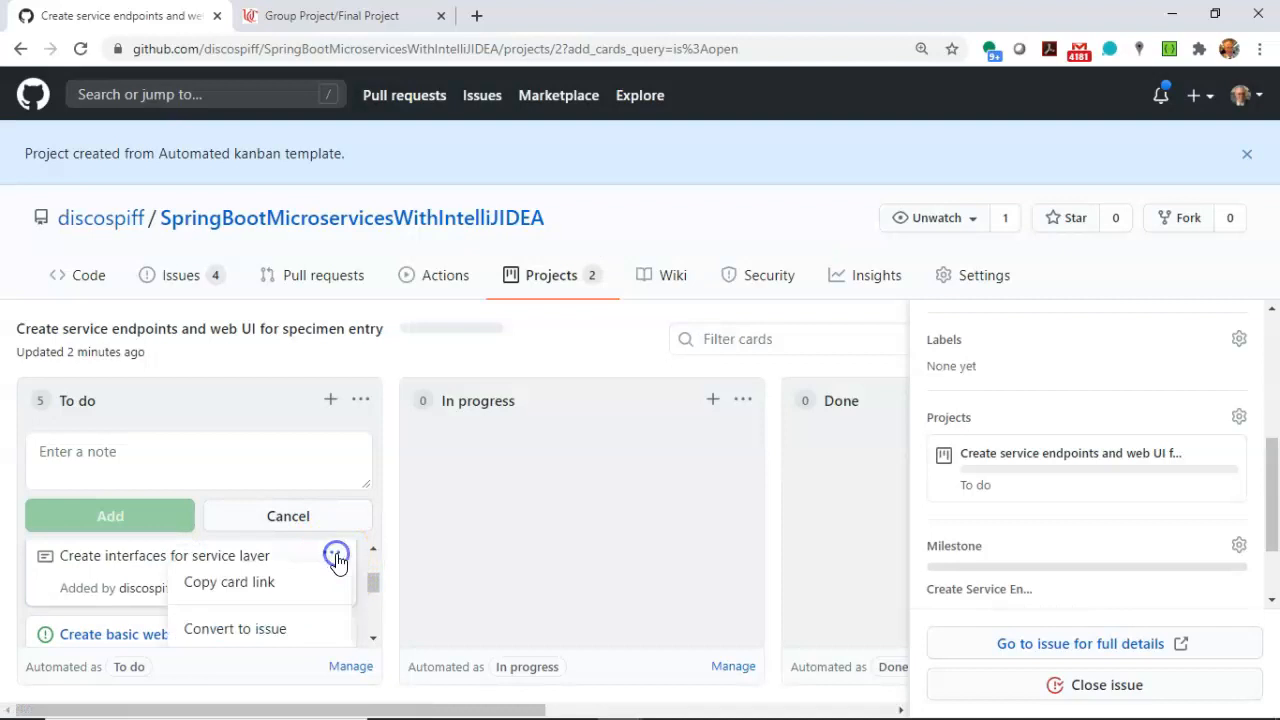
click(300, 562)
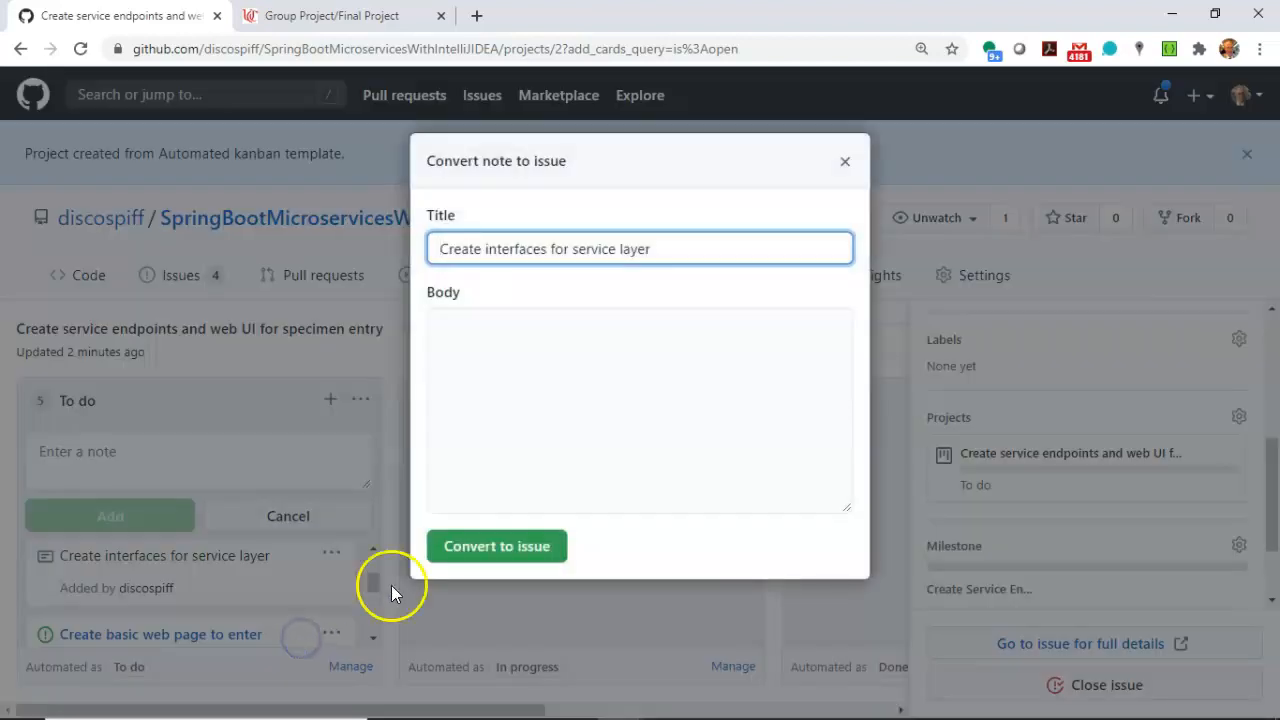
click(486, 536)
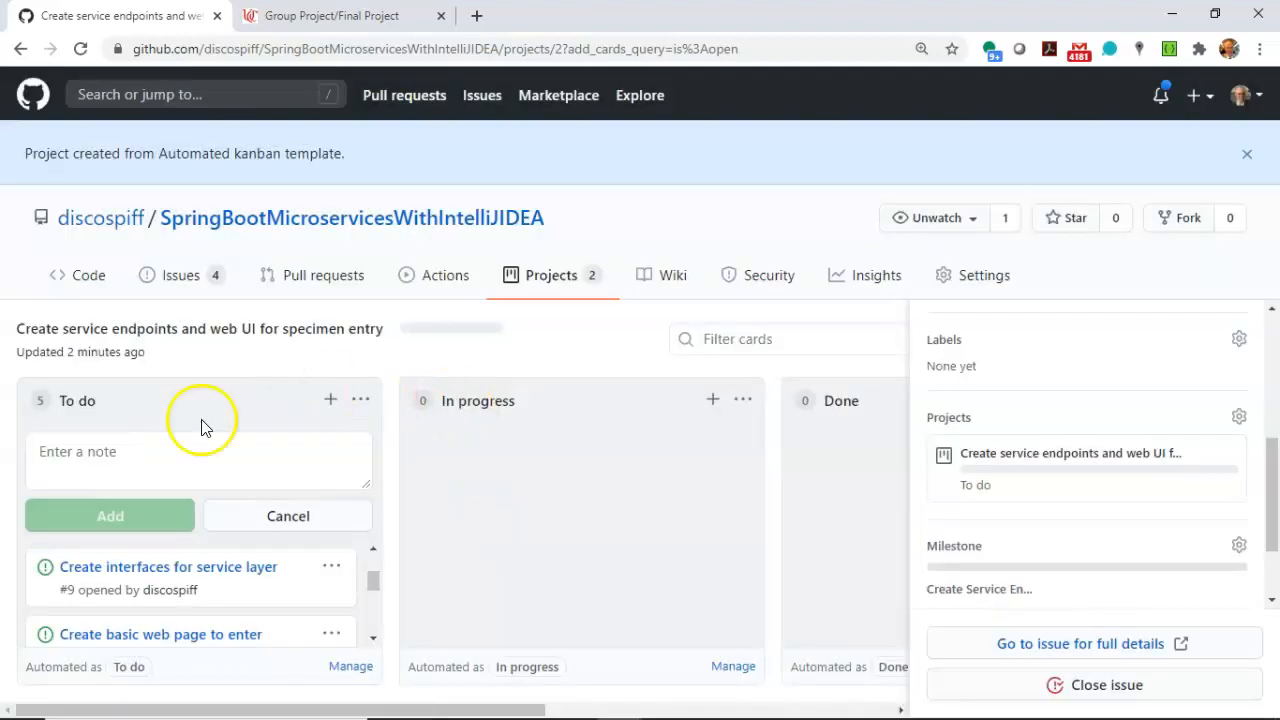
Add a note reading "Create DTO" to the To do column.
click(176, 465)
click(328, 405)
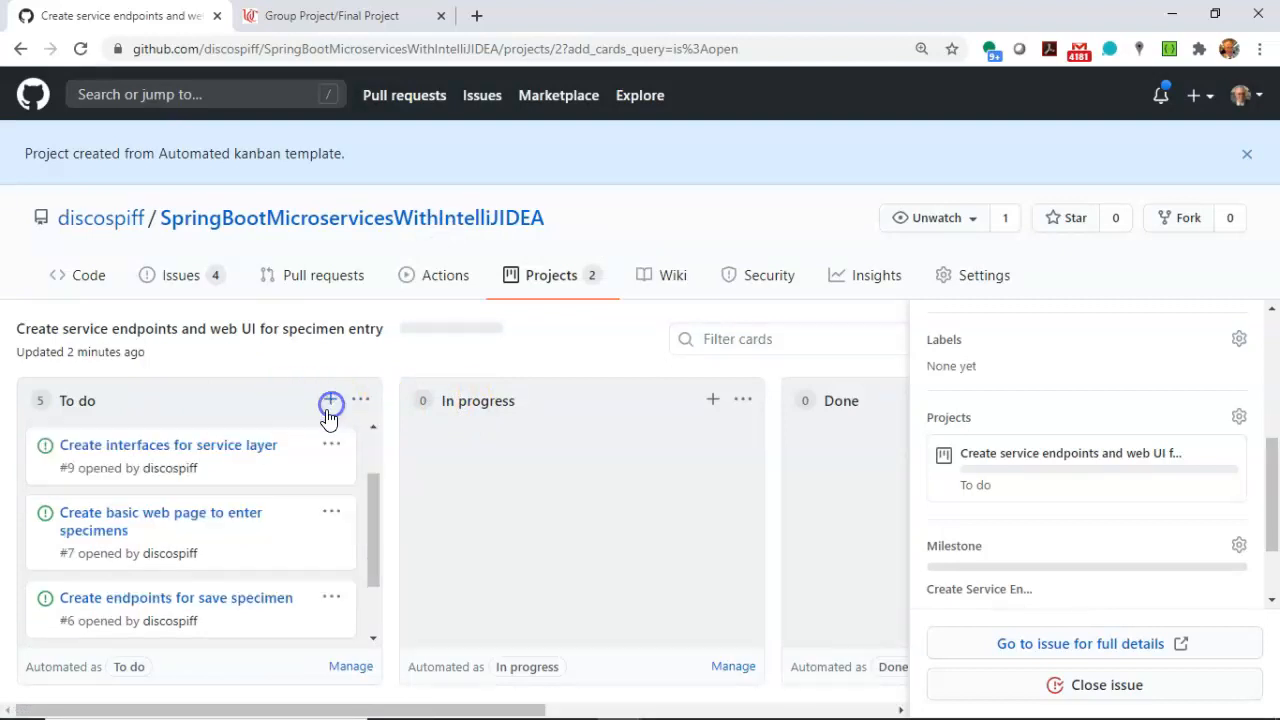
click(330, 403)
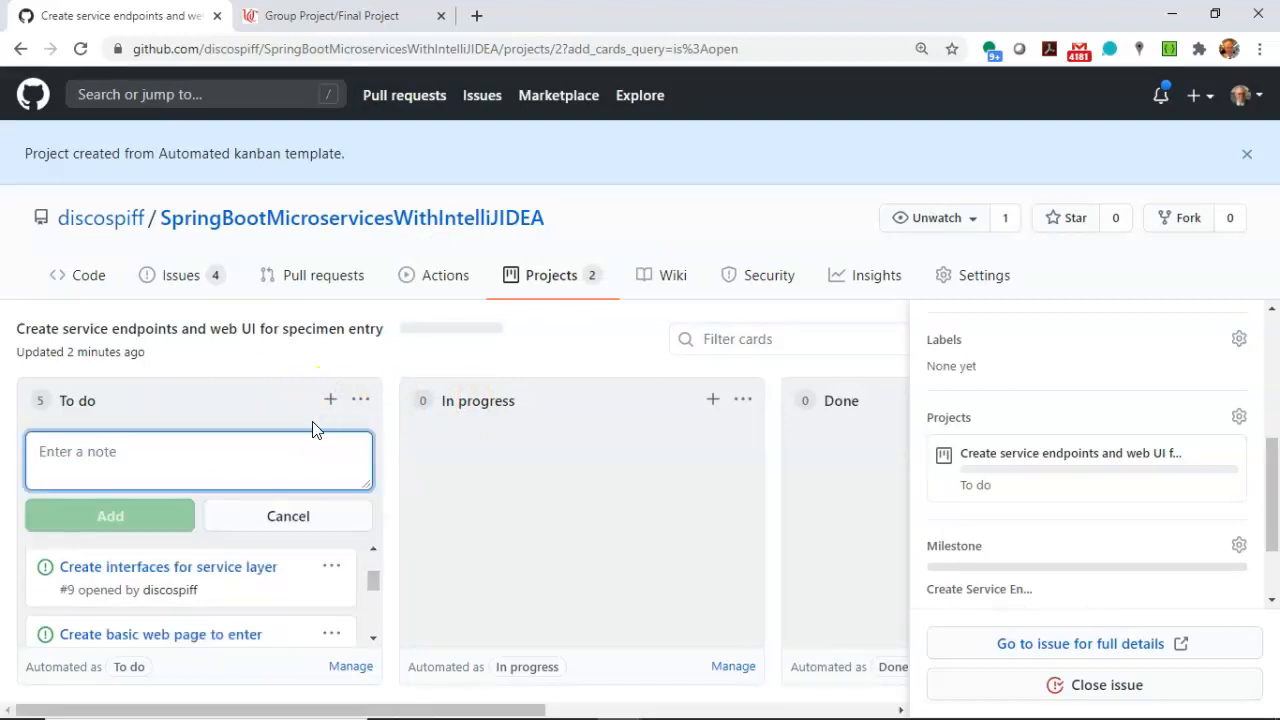
text(Cratr)
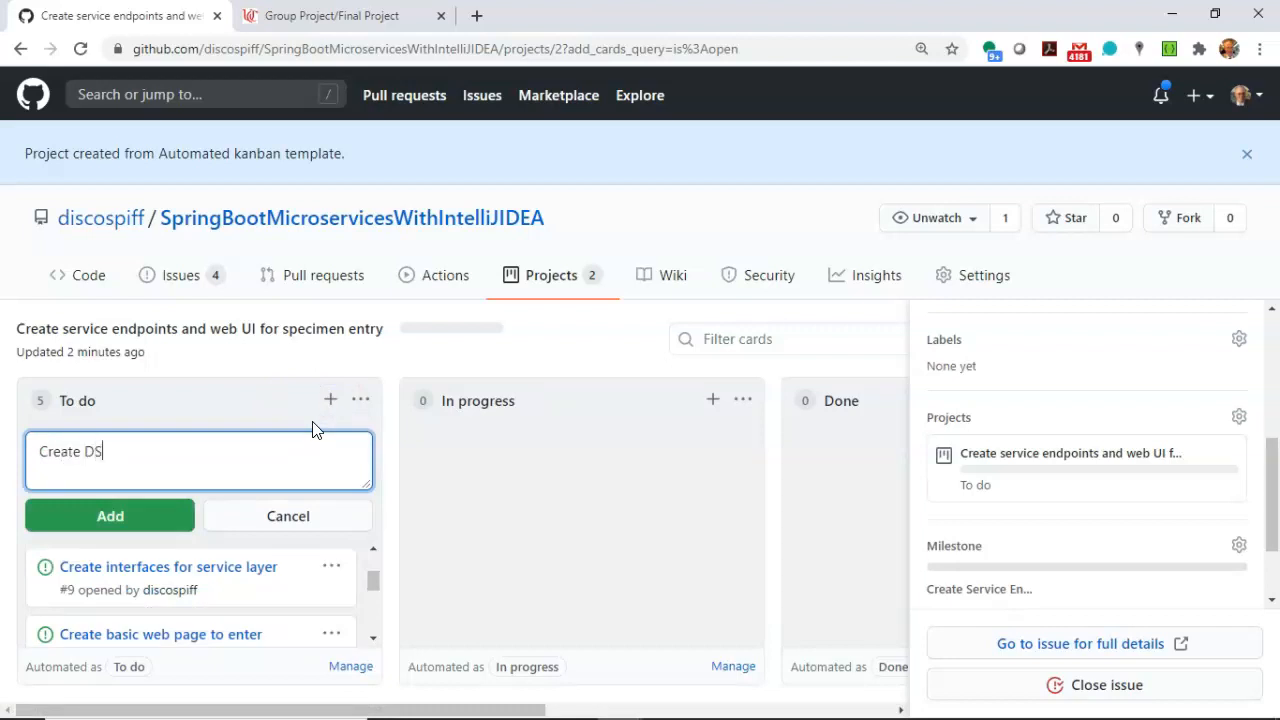
click(130, 516)
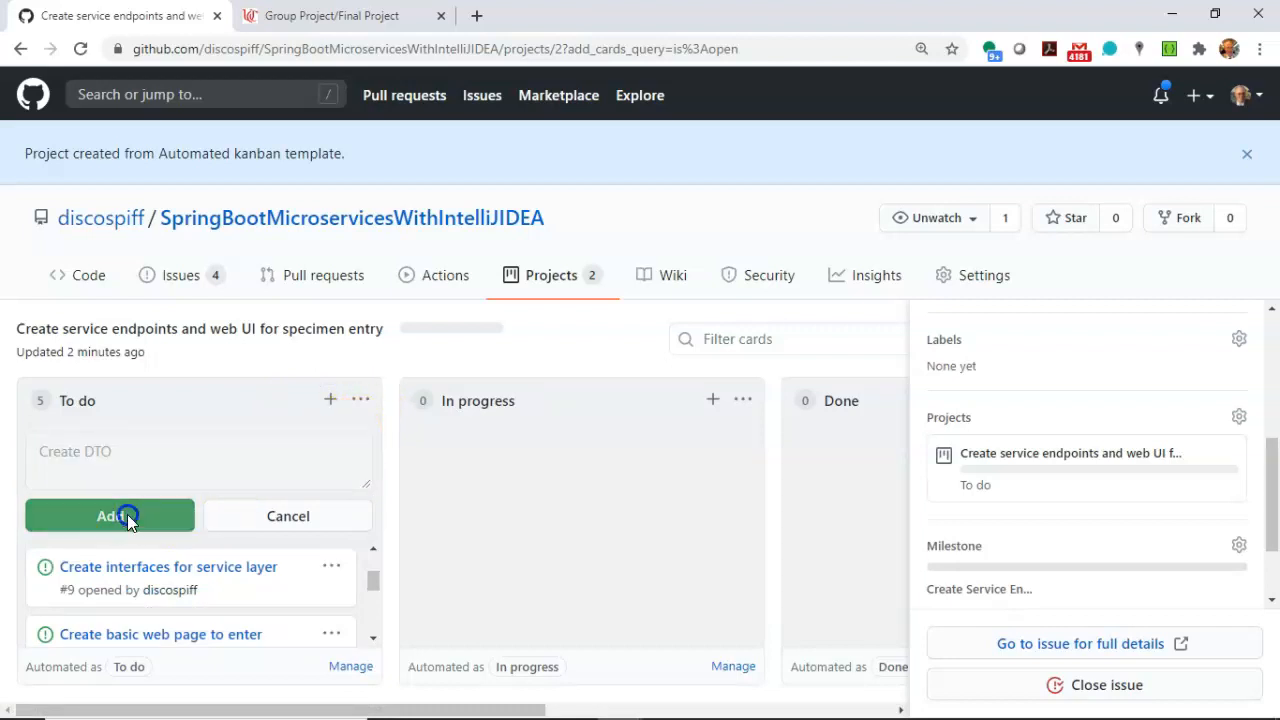
Convert the "Create DTO" note to an issue without adding a body.
scroll(228, 579, down, 1)
scroll(235, 582, down, 2)
scroll(237, 583, up, 4)
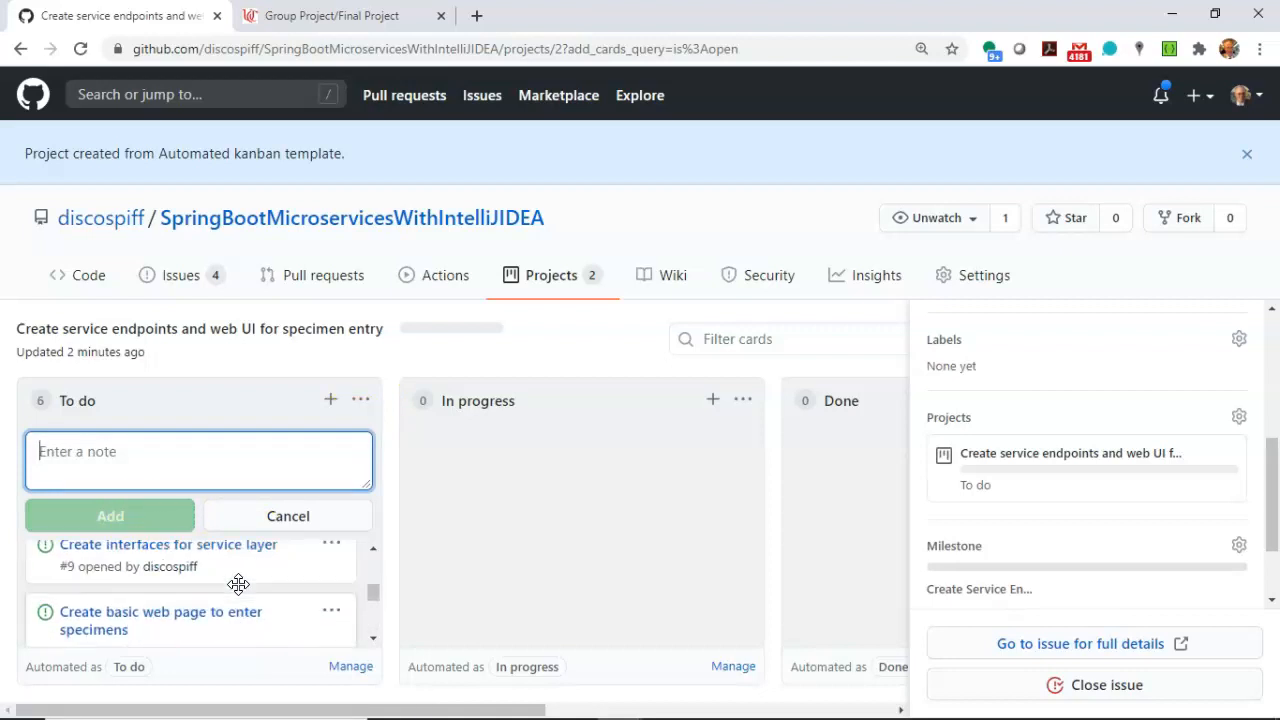
scroll(238, 584, up, 2)
click(331, 564)
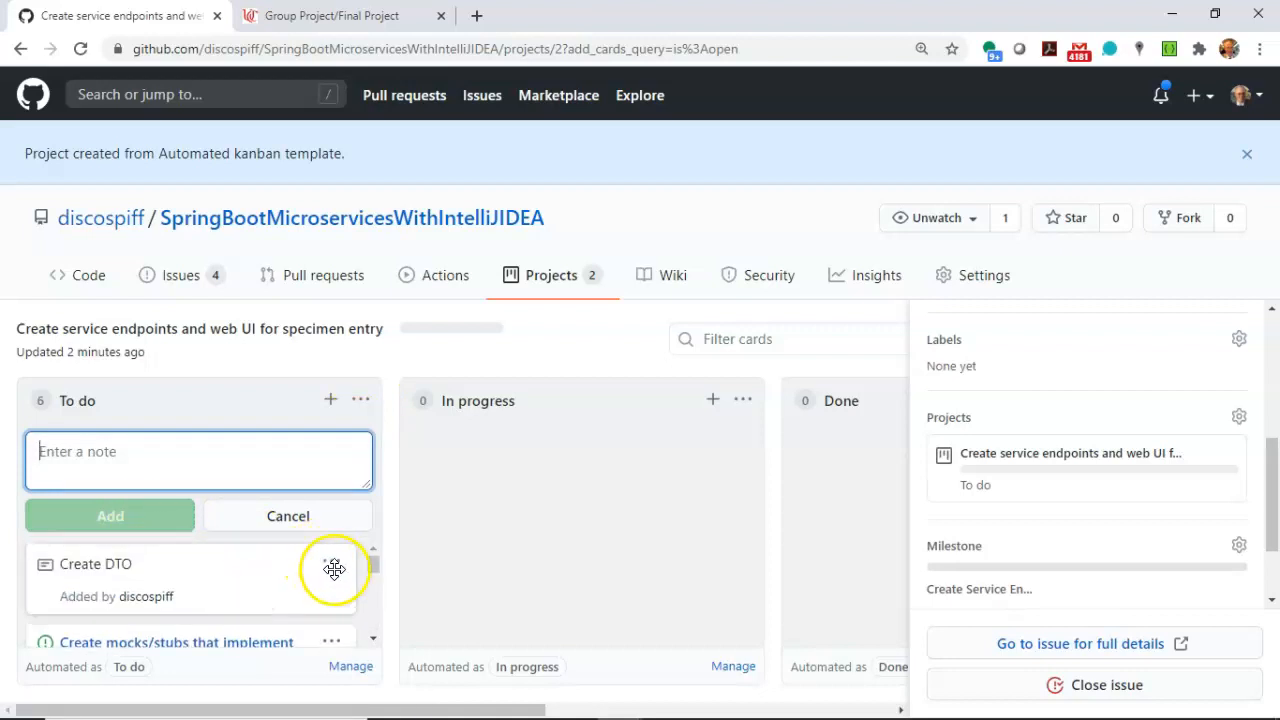
click(271, 632)
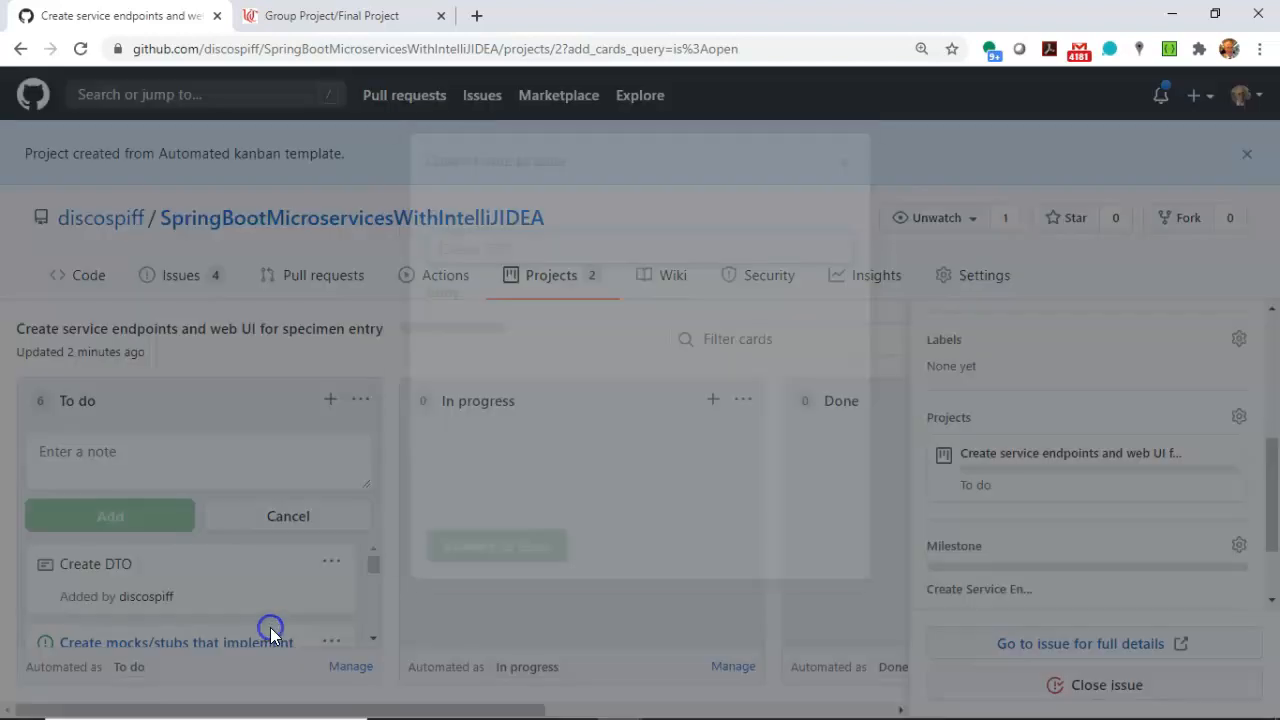
click(477, 547)
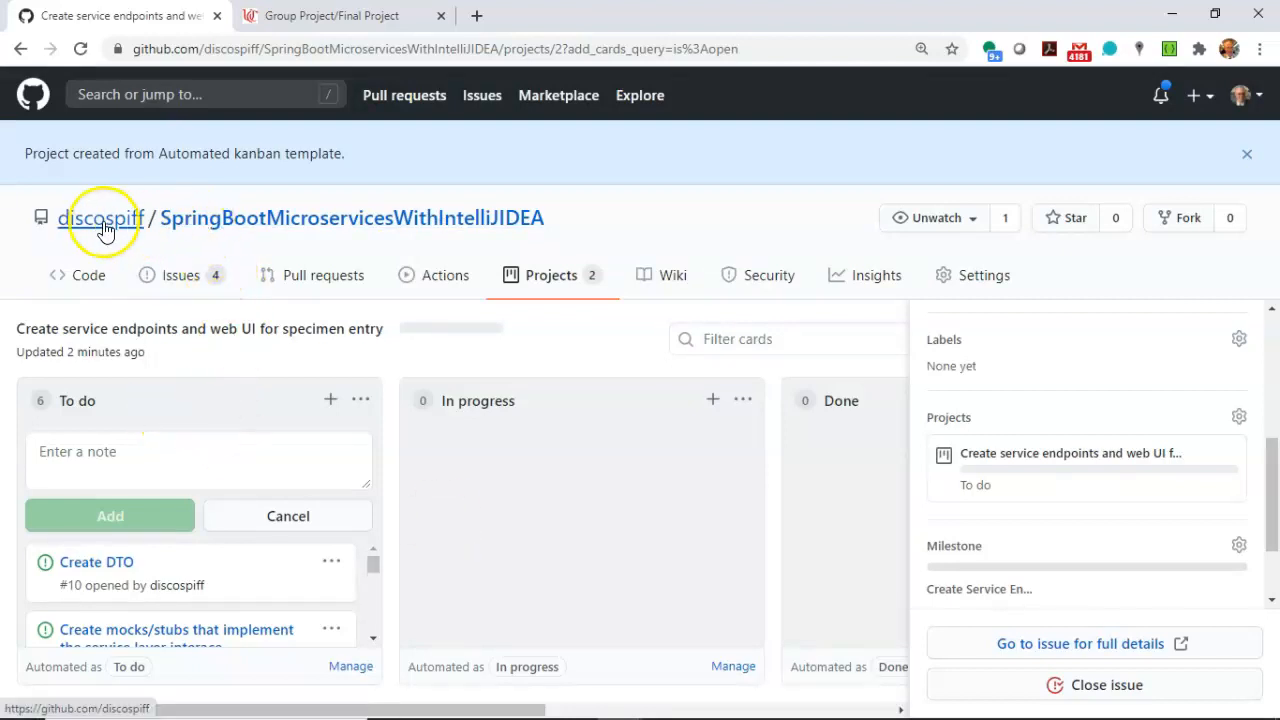
Start a new project board in the repository and name it "Create Unit Test and Mock framework".
click(250, 217)
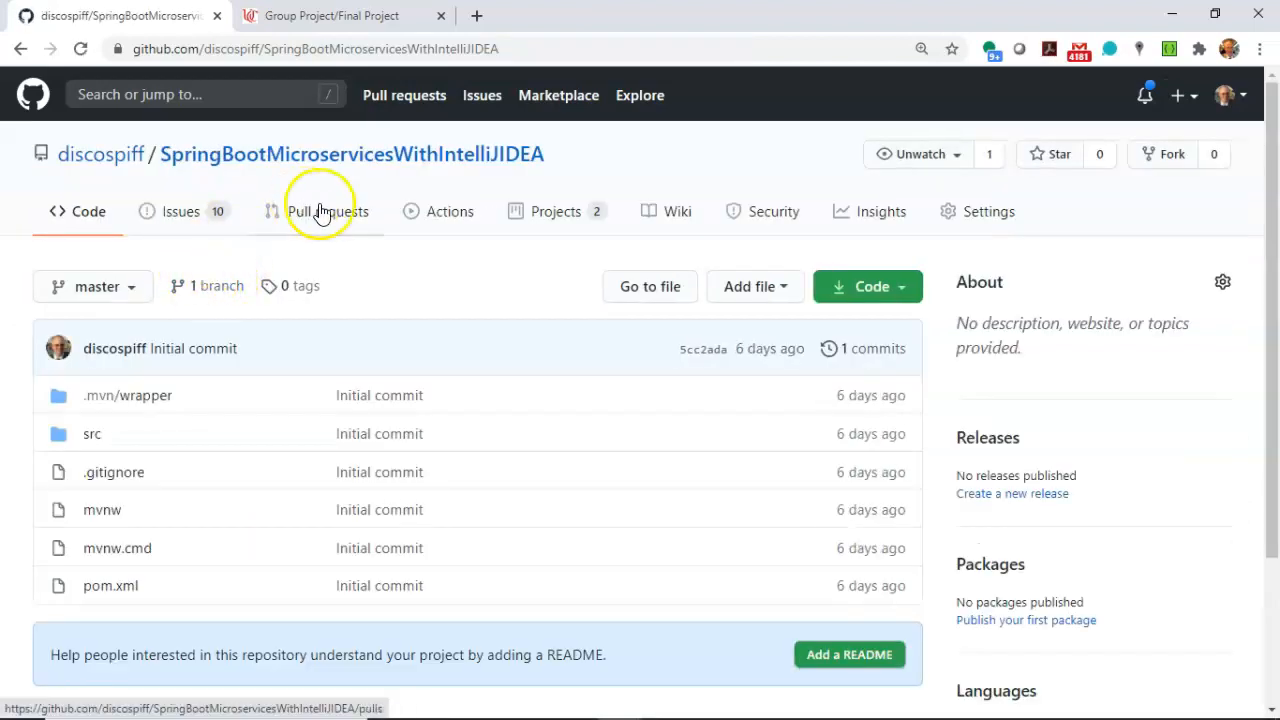
click(550, 218)
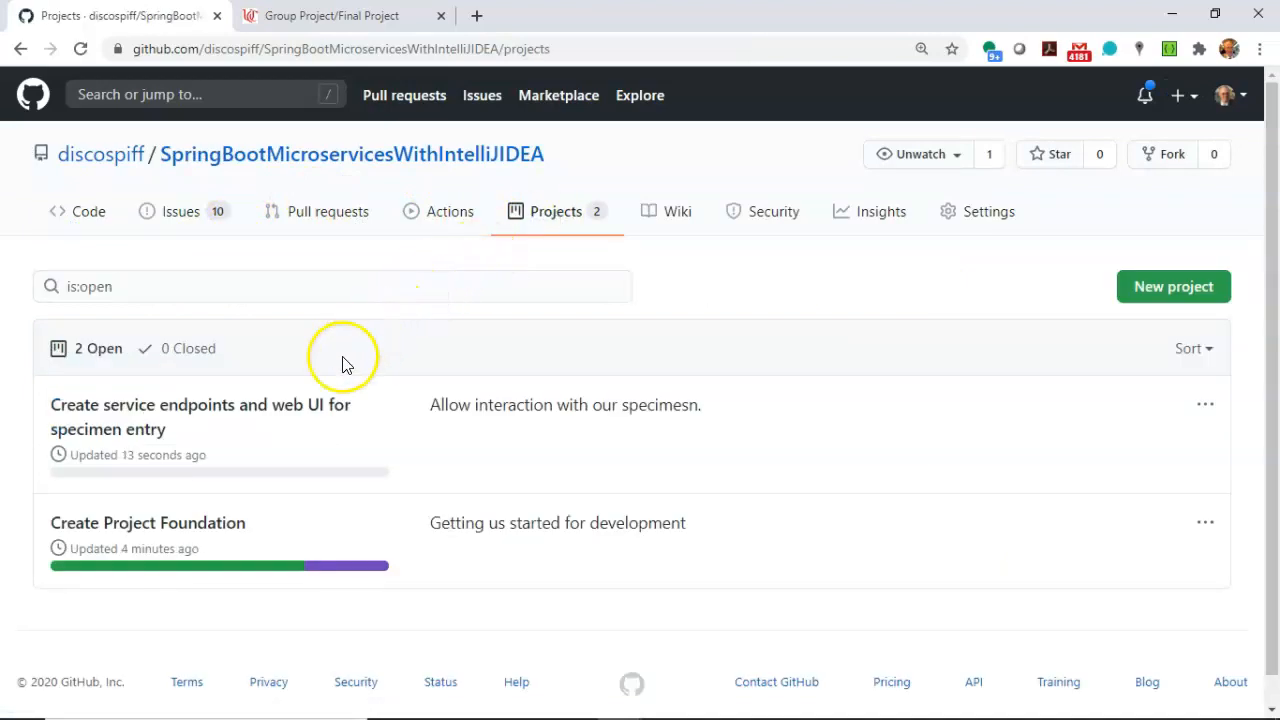
click(1155, 286)
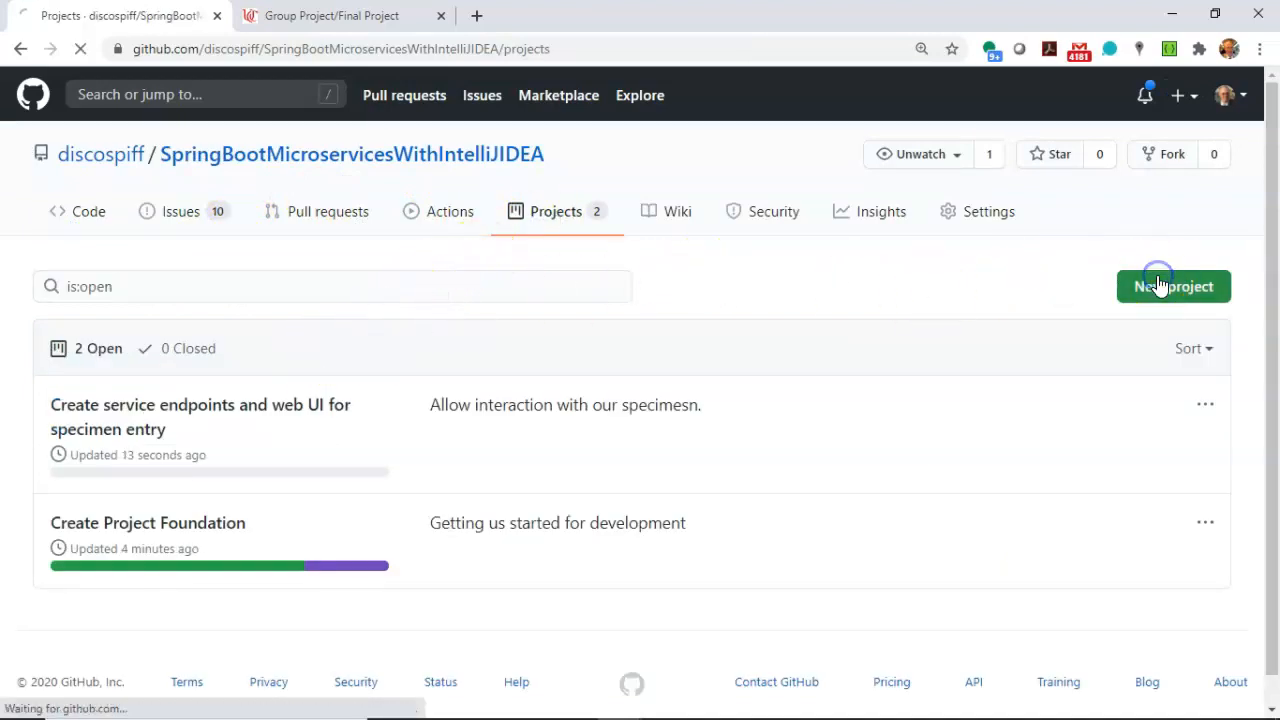
text(Cra)
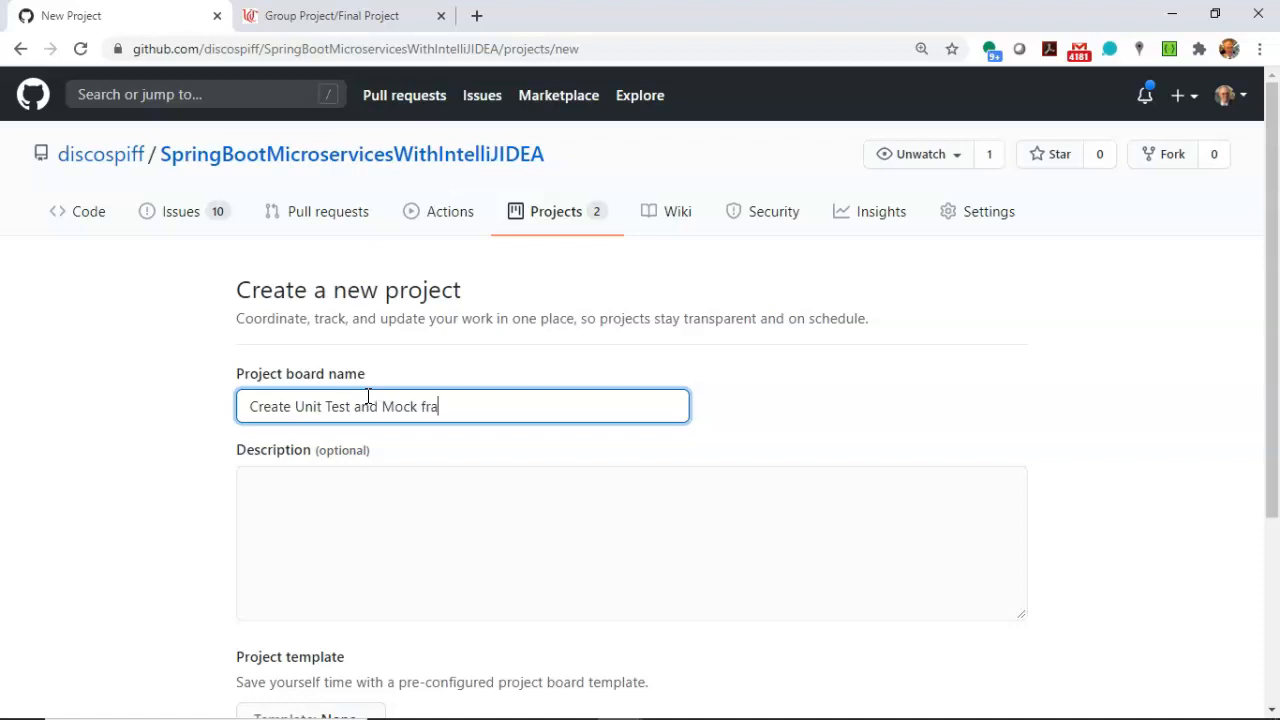
Describe the board as "Create the framework to -write unit tests -mock dependencies -integrate into CI/CD", one item per line, and create it without a template.
scroll(370, 400, down, 1)
click(354, 425)
text(Crate the framework to write unit tests)
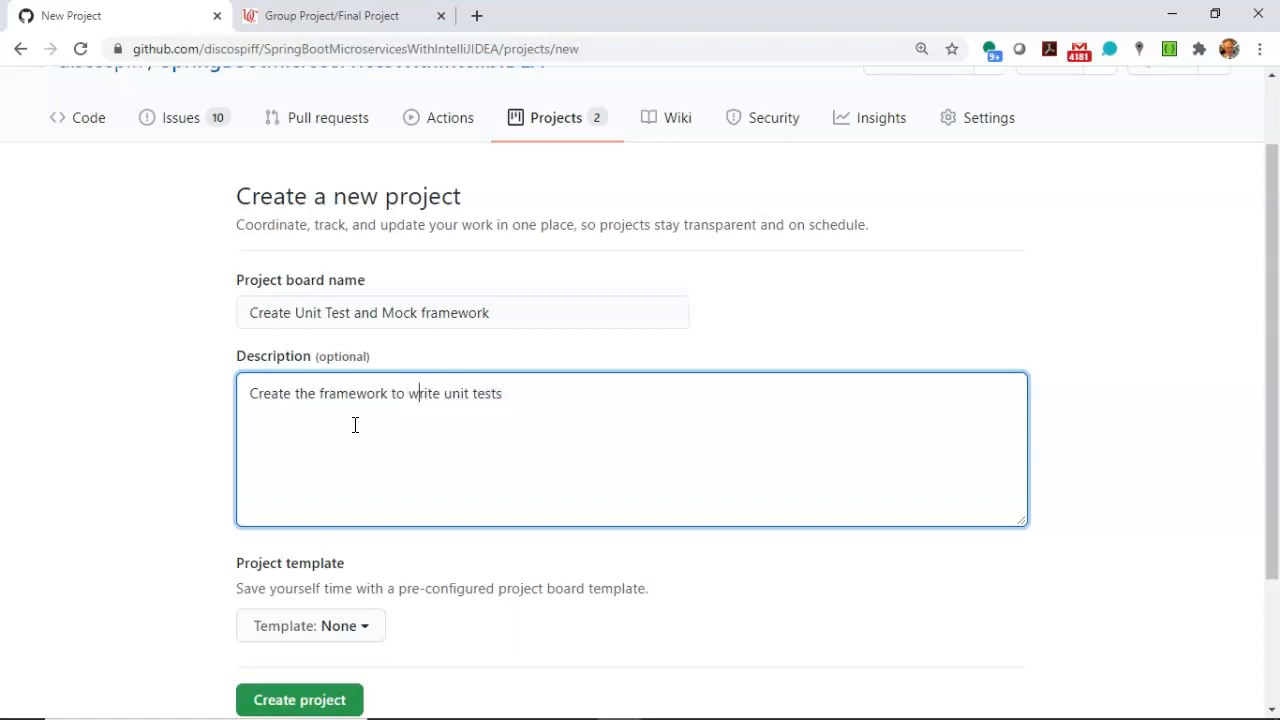
key(Return)
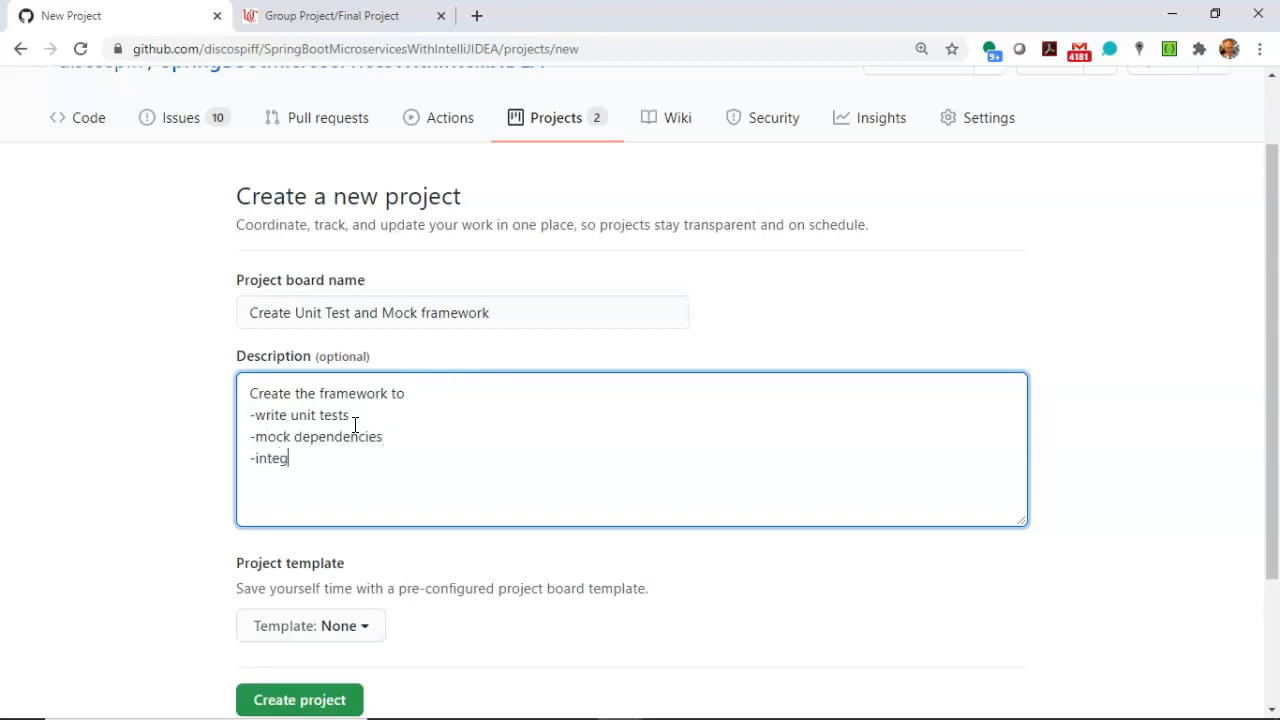
text(to CI/CD)
click(274, 697)
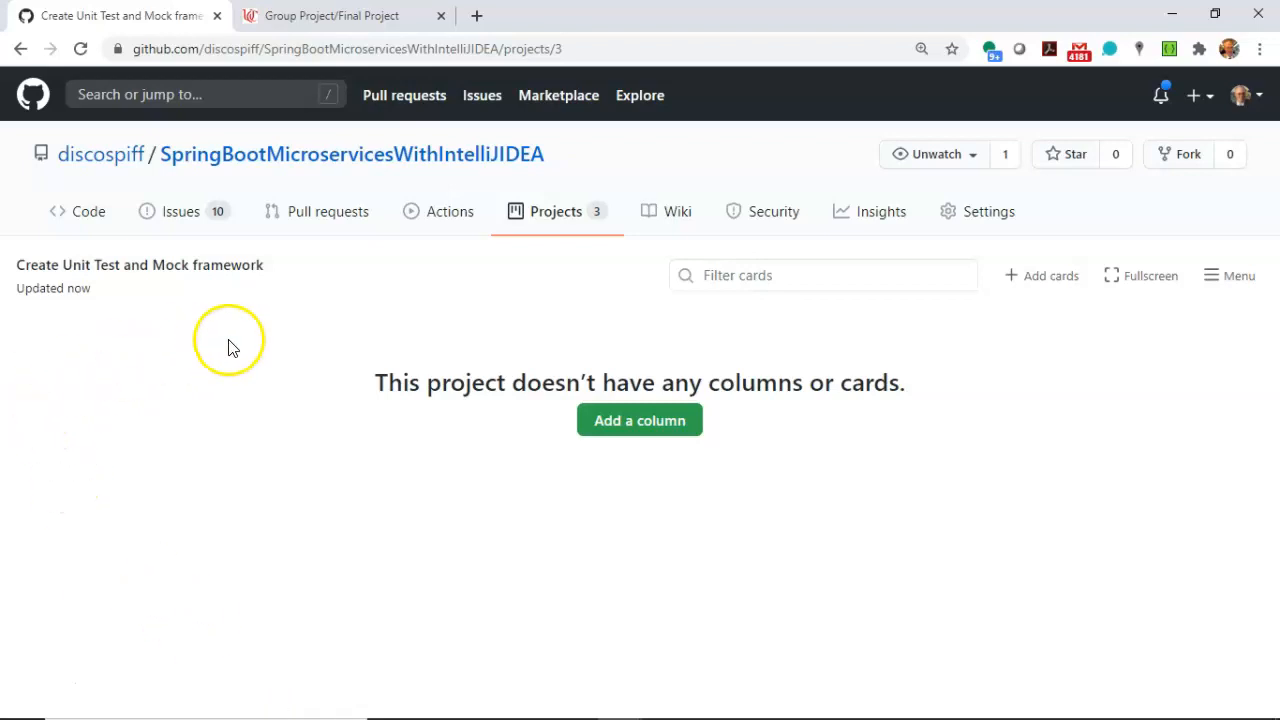
Review the repository's list of project boards and its list of open milestones.
click(552, 230)
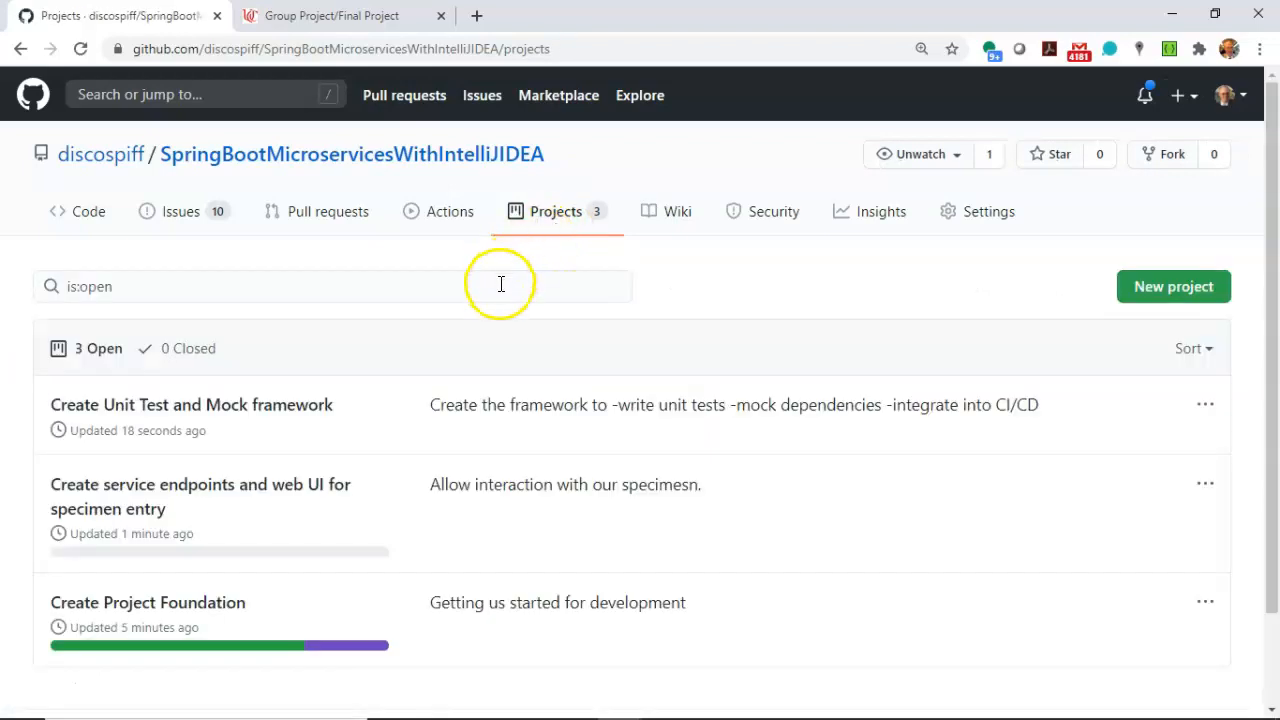
scroll(501, 290, down, 1)
scroll(501, 293, down, 1)
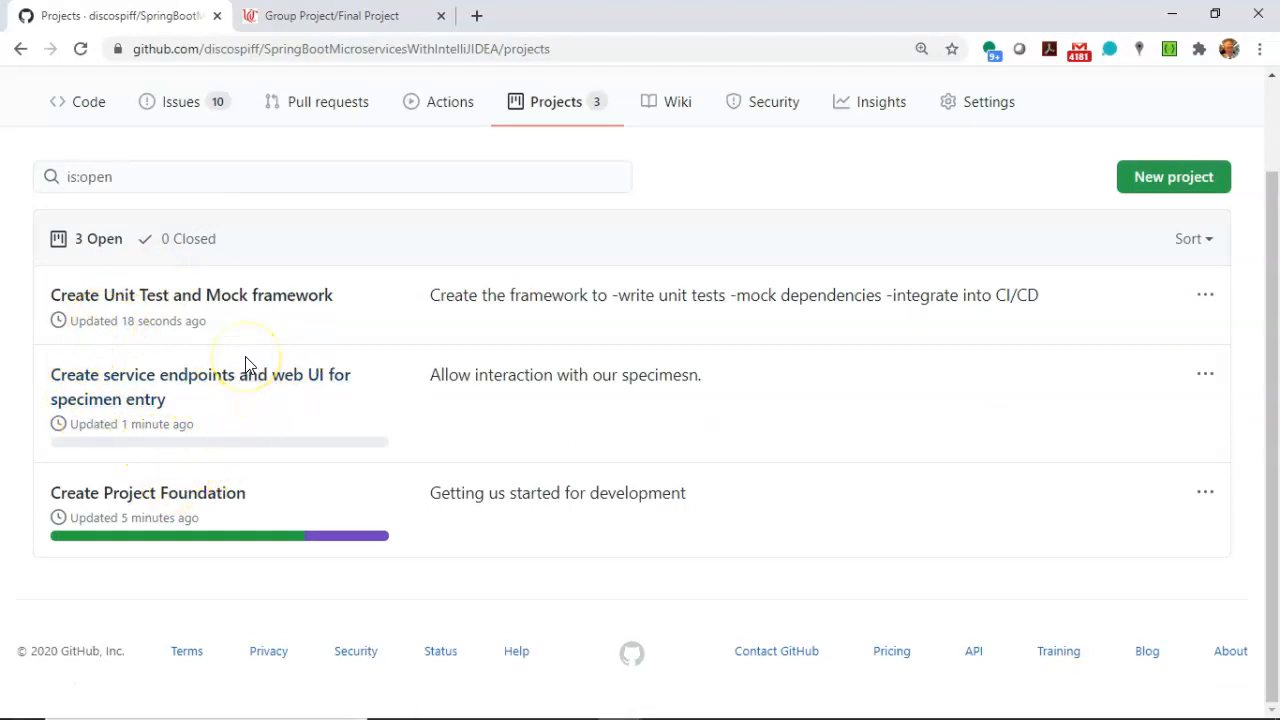
scroll(430, 248, up, 1)
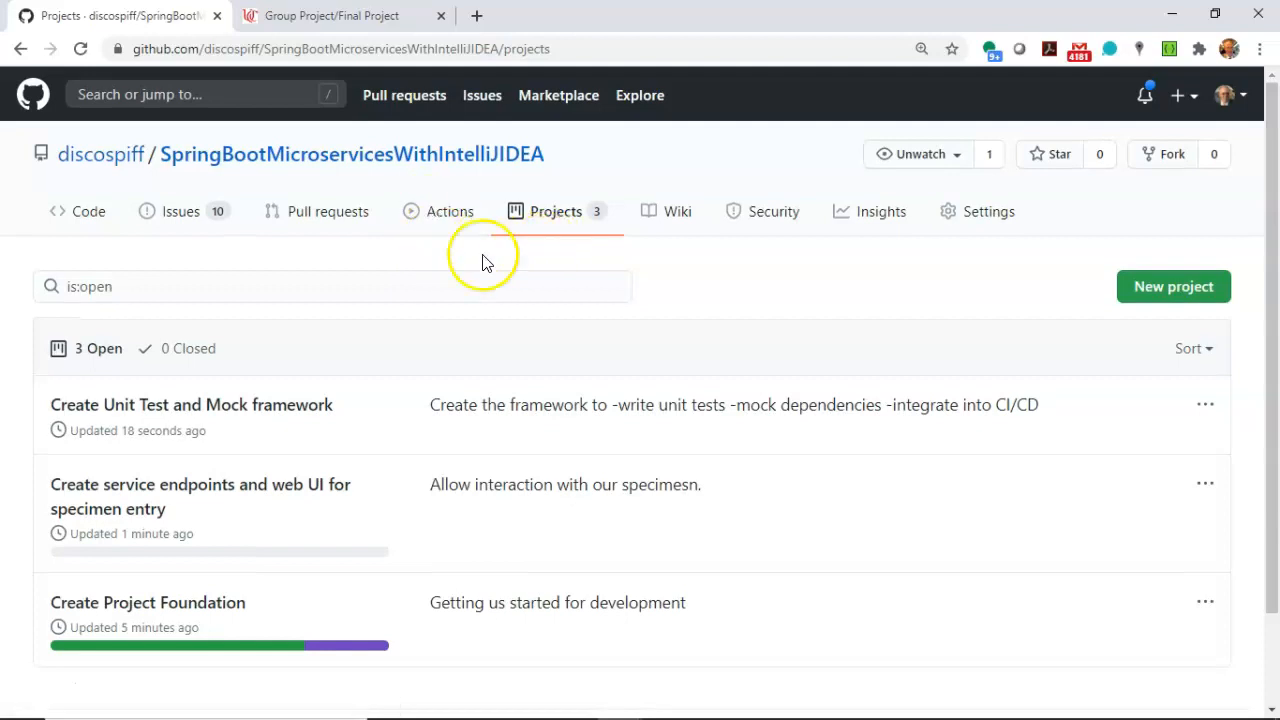
click(216, 214)
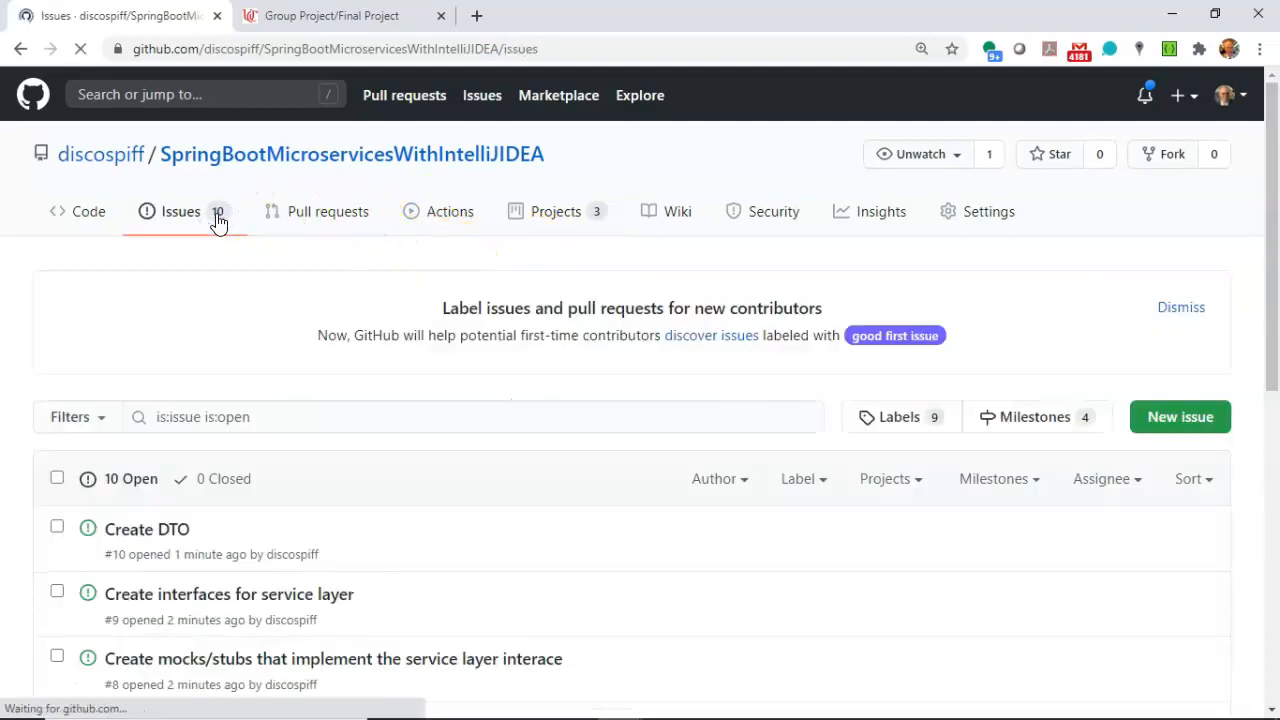
click(1040, 416)
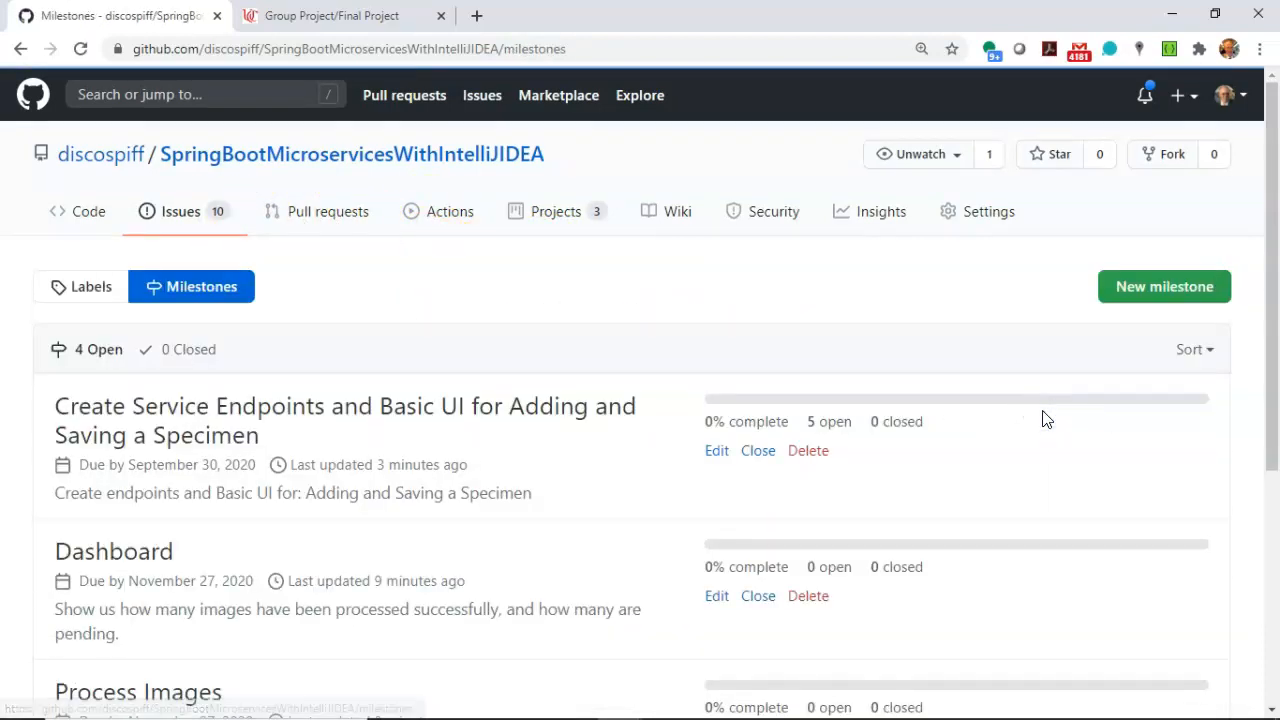
scroll(1043, 418, down, 3)
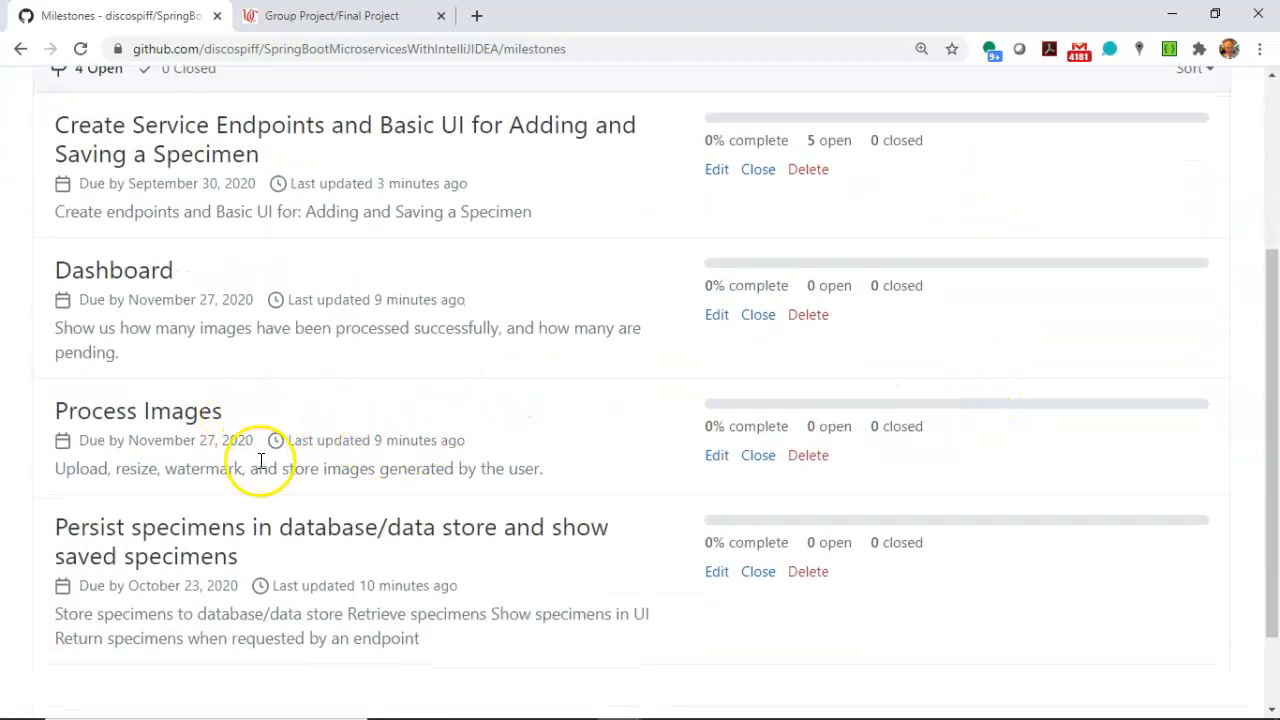
scroll(255, 462, down, 2)
Compare the repository's milestones and due dates with the milestone requirements on the Group Project/Final Project assignment page.
click(362, 15)
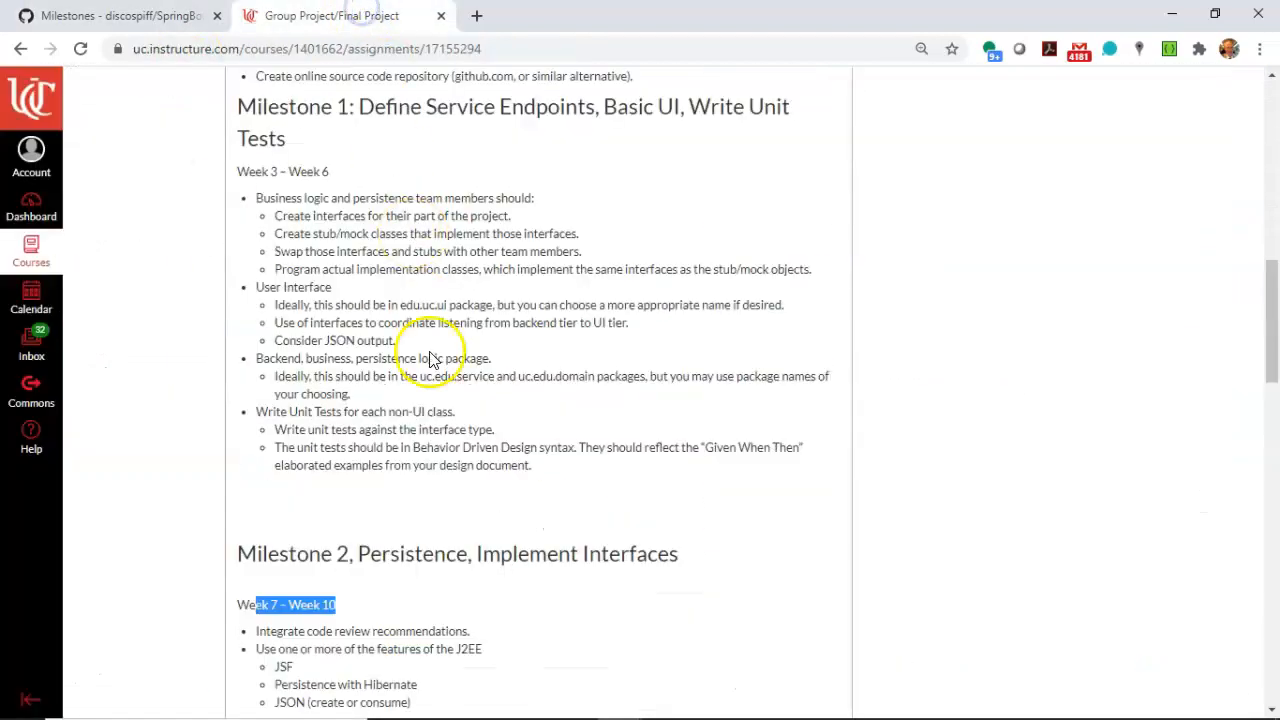
scroll(440, 335, down, 3)
scroll(430, 357, up, 3)
click(120, 15)
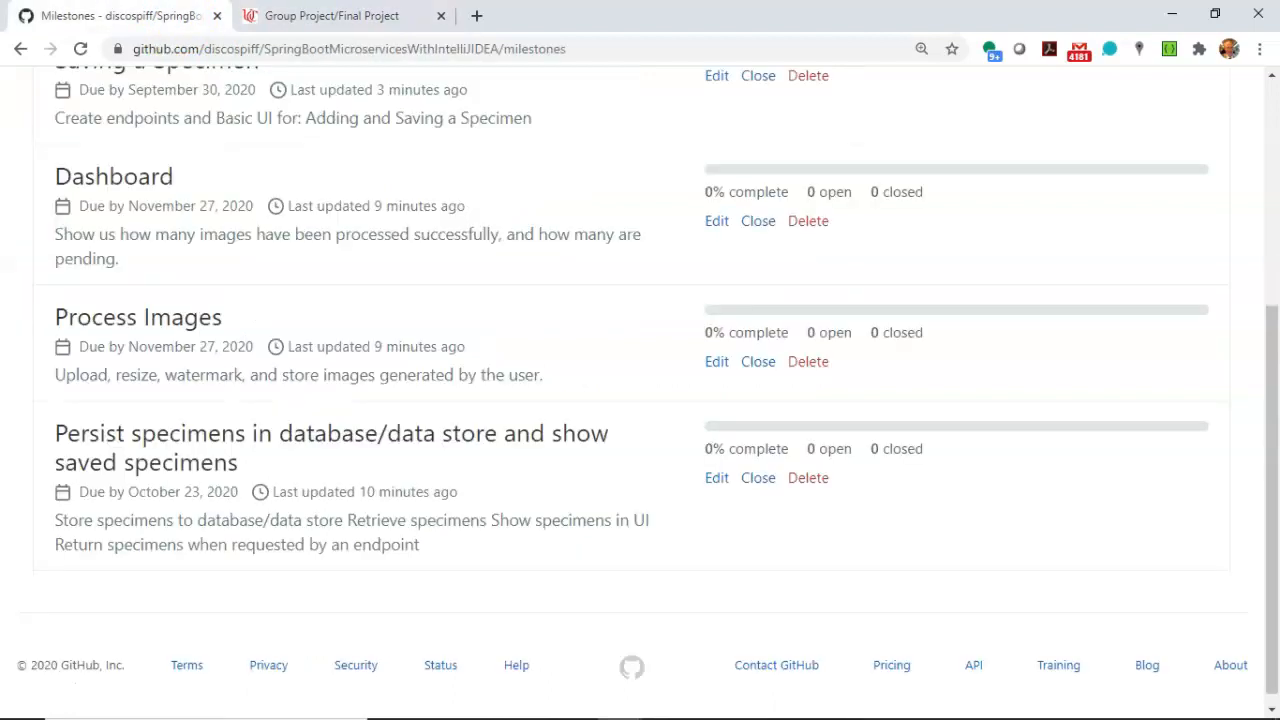
scroll(210, 196, up, 2)
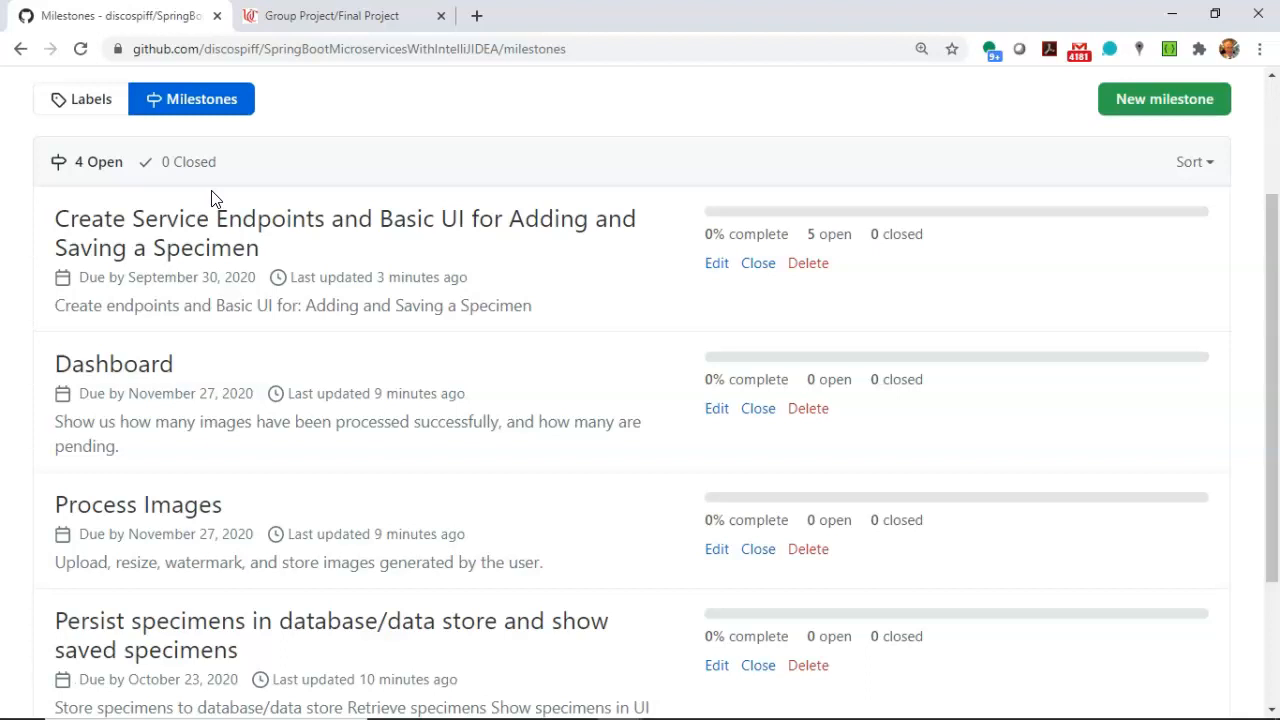
click(325, 20)
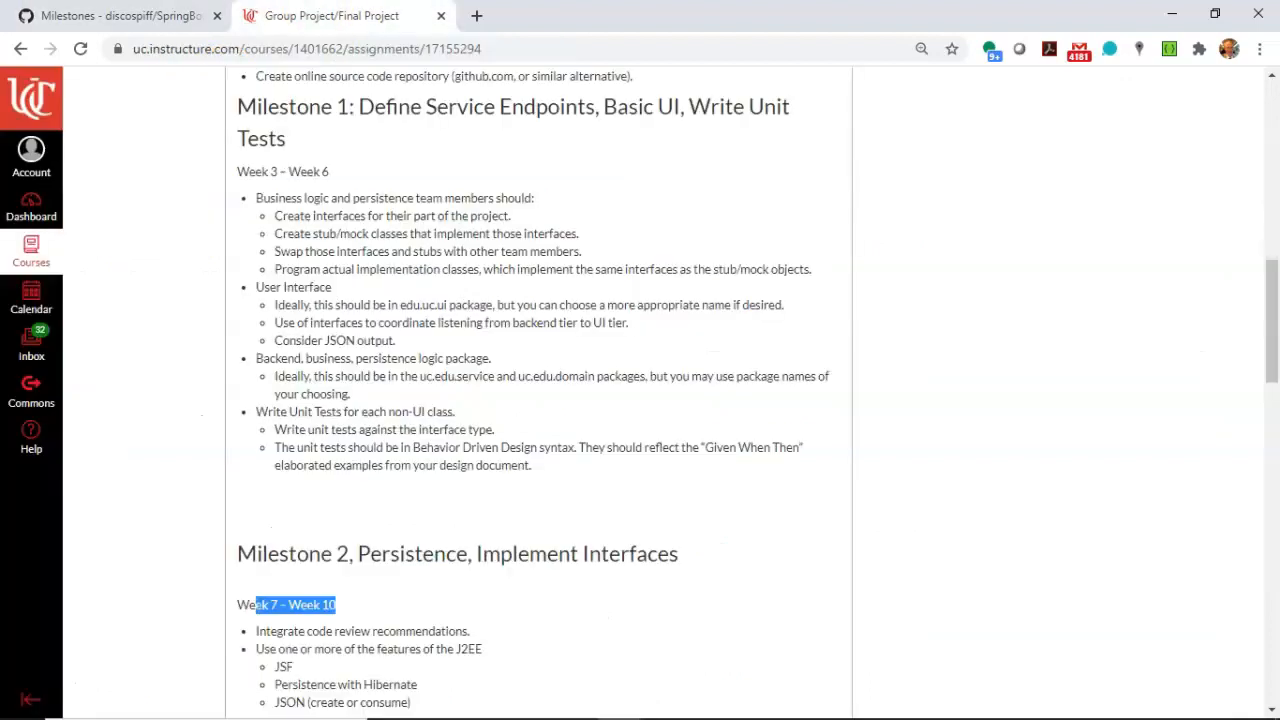
scroll(360, 258, up, 4)
scroll(360, 258, up, 3)
scroll(357, 253, down, 9)
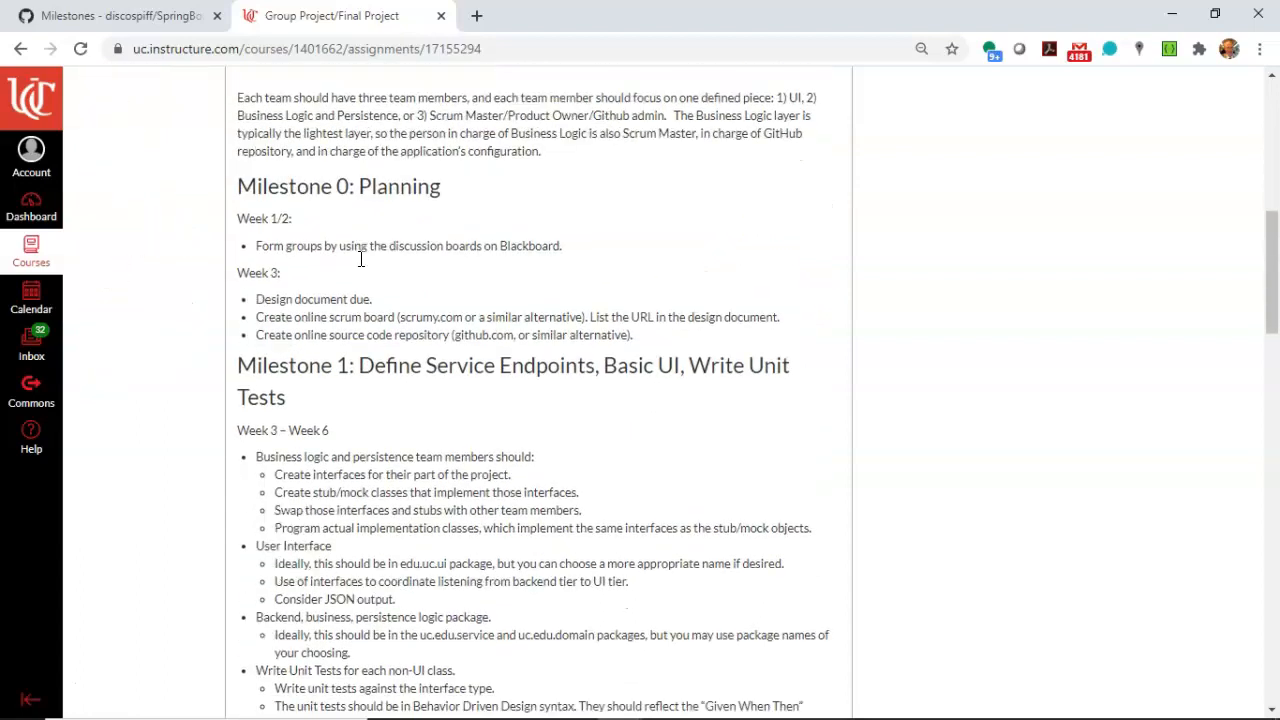
click(125, 16)
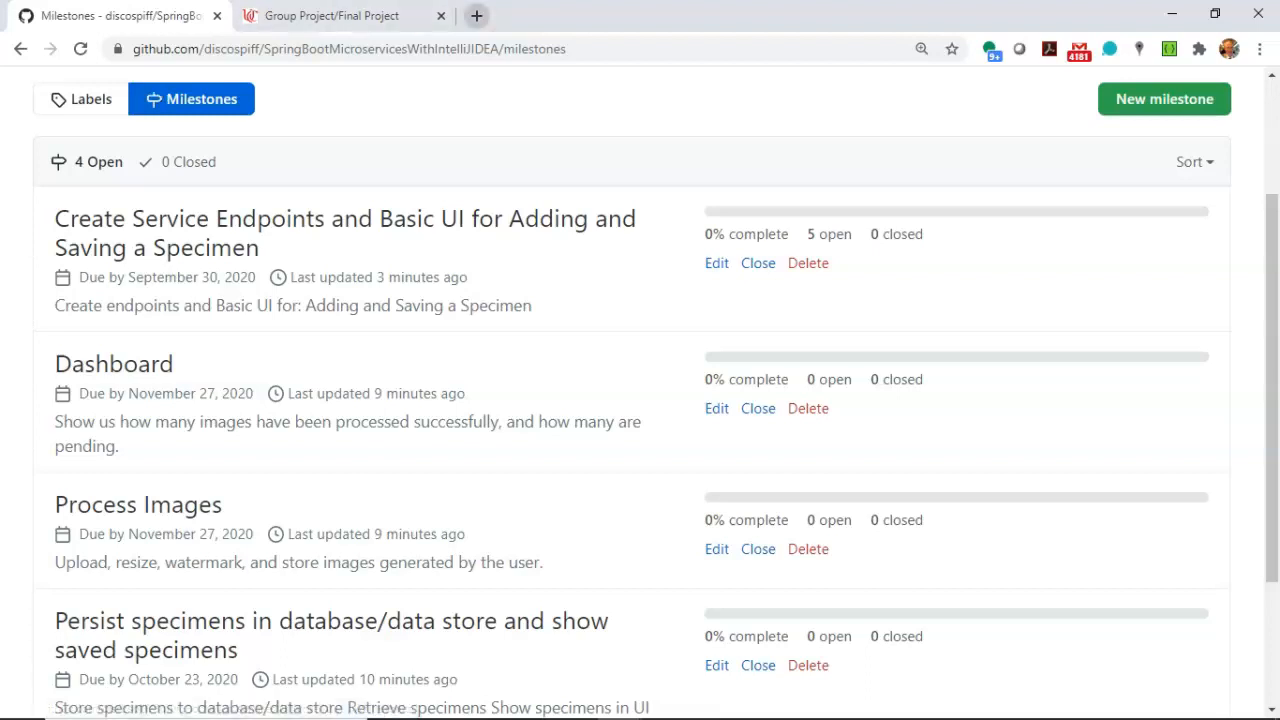
click(451, 213)
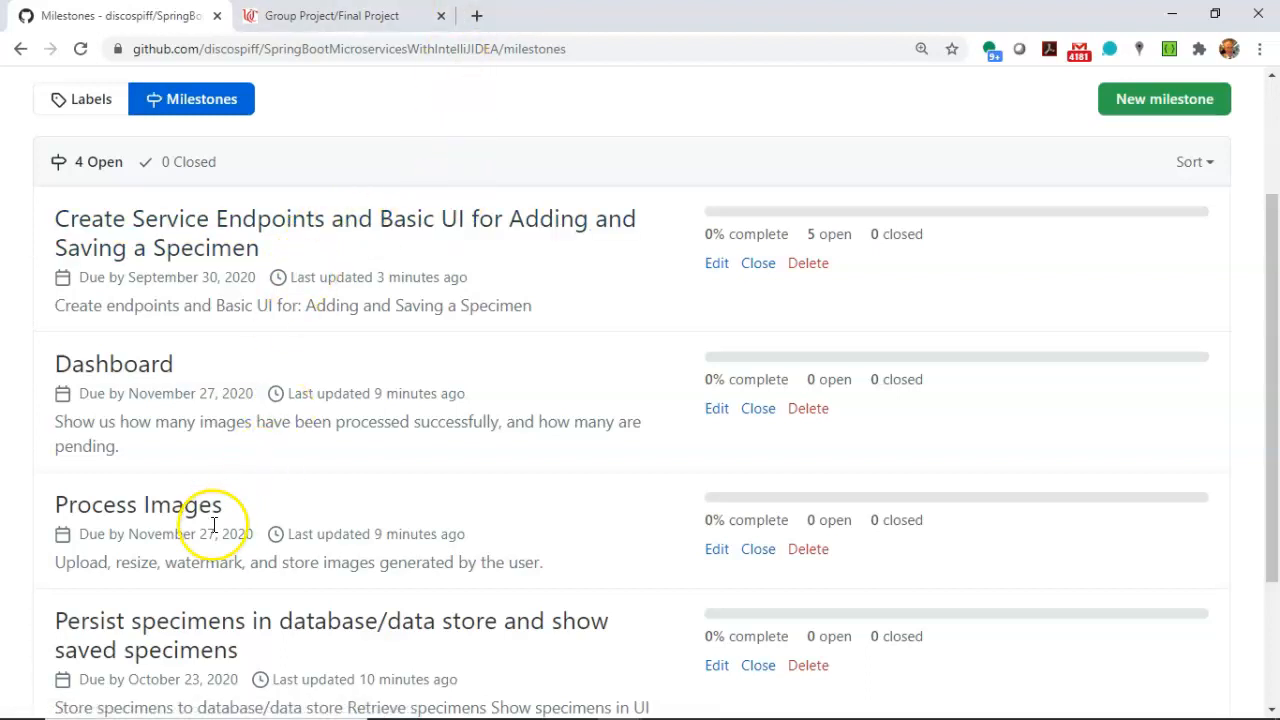
click(39, 684)
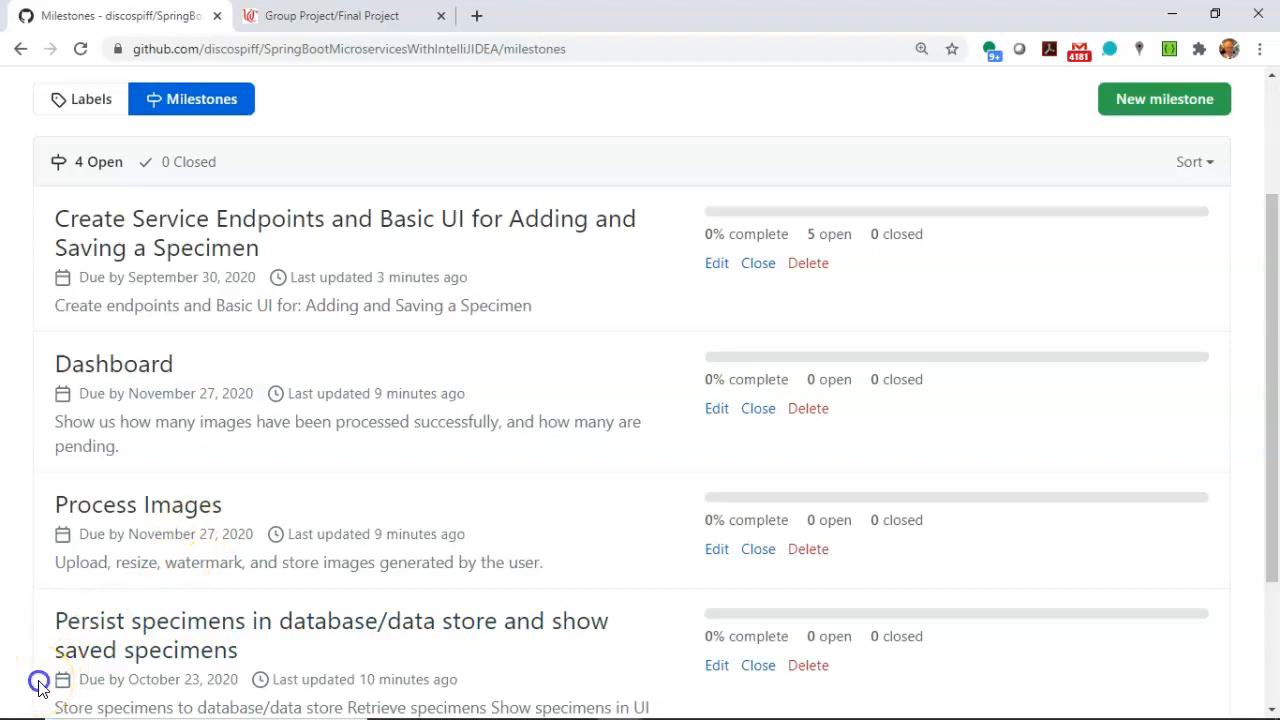